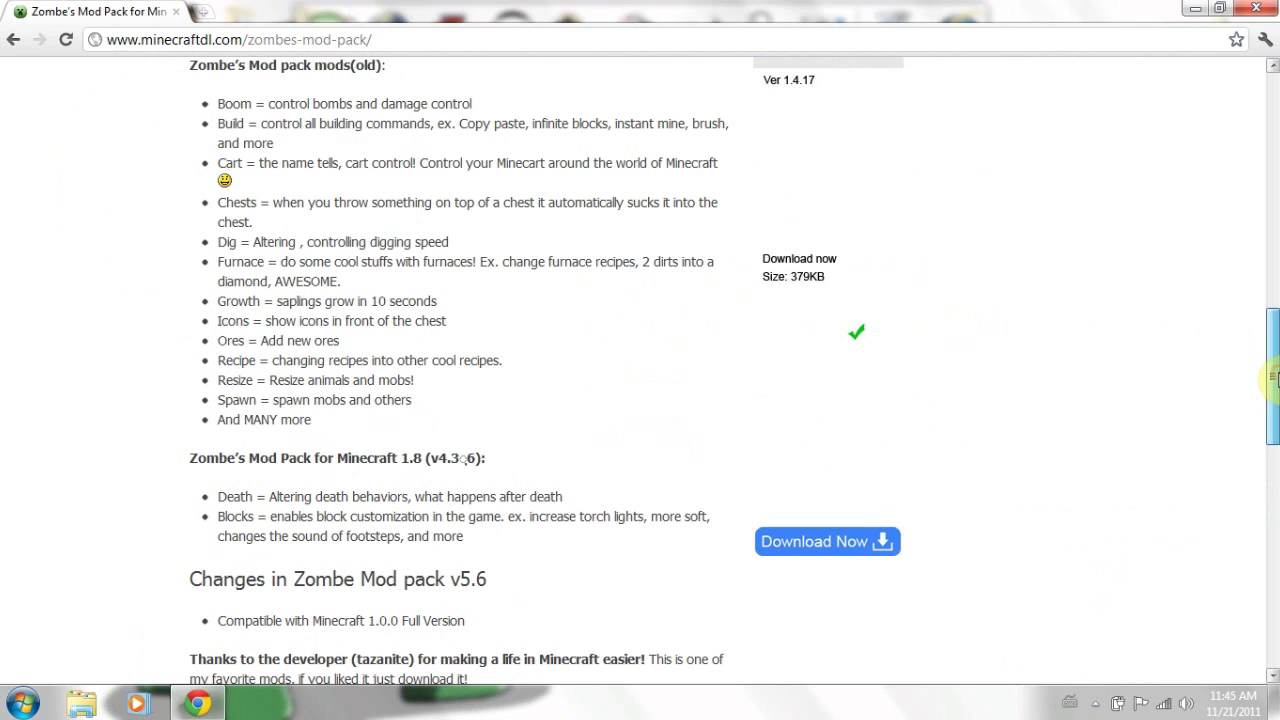
Examine the download link and installation instructions for Zombe's Mod Pack for Minecraft 1.0.0 on the web page.
left_click_drag(1274, 377, 1272, 498)
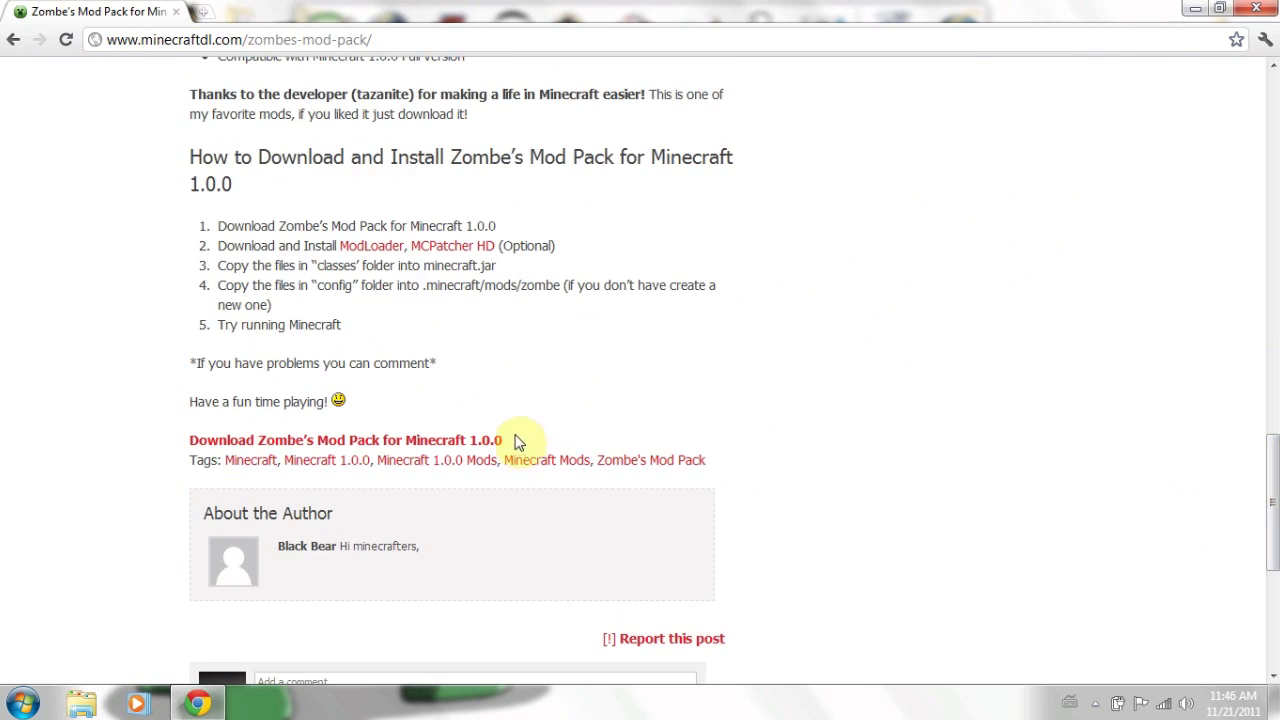
left_click_drag(514, 443, 182, 430)
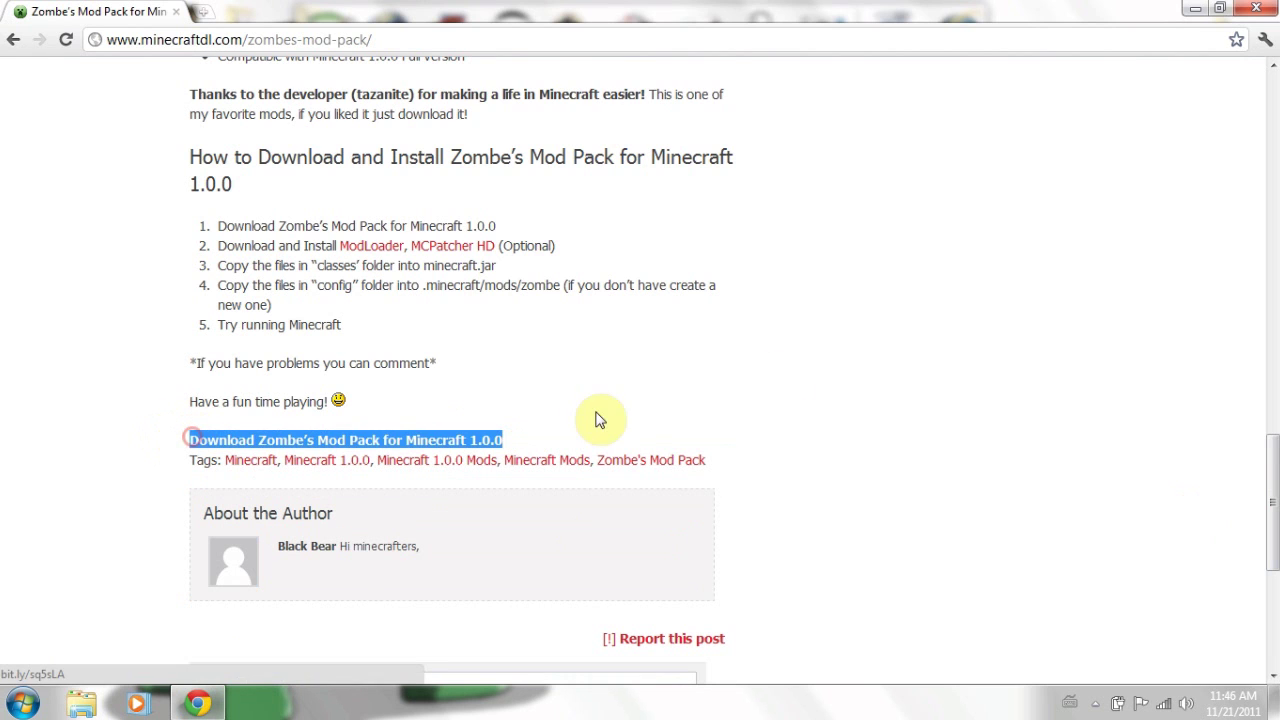
left_click(775, 371)
left_click_drag(360, 330, 205, 221)
left_click(1037, 308)
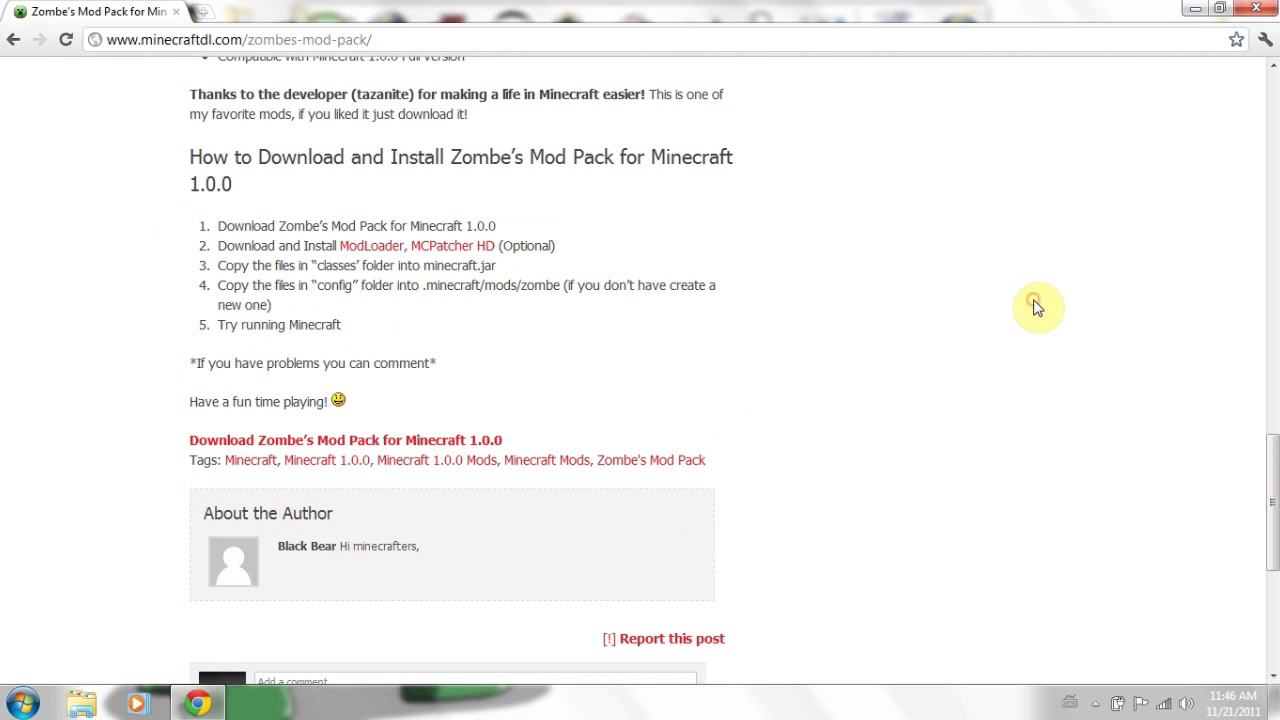
Leave the browser and open the zombe's_modpack-v5.6_MC.1.0.0 archive from MinecraftDL's Zombe folder in WinRAR, filling half the screen.
left_click(1257, 8)
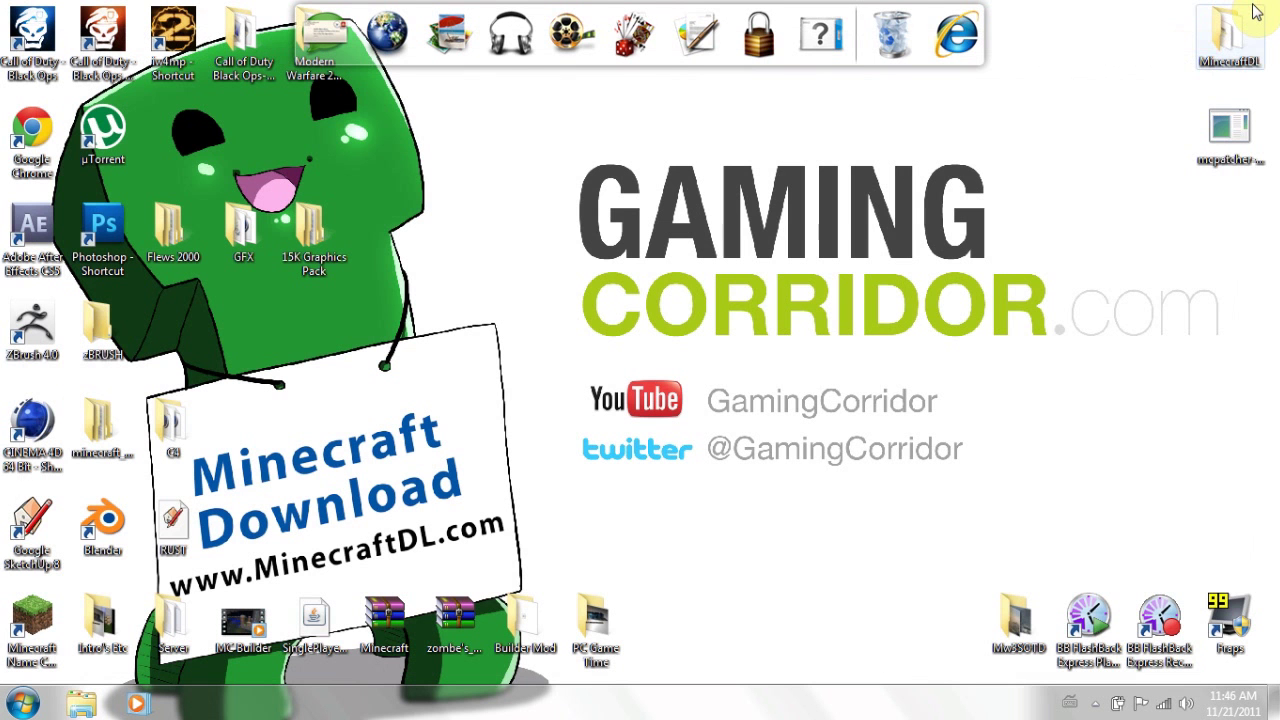
double_click(1228, 30)
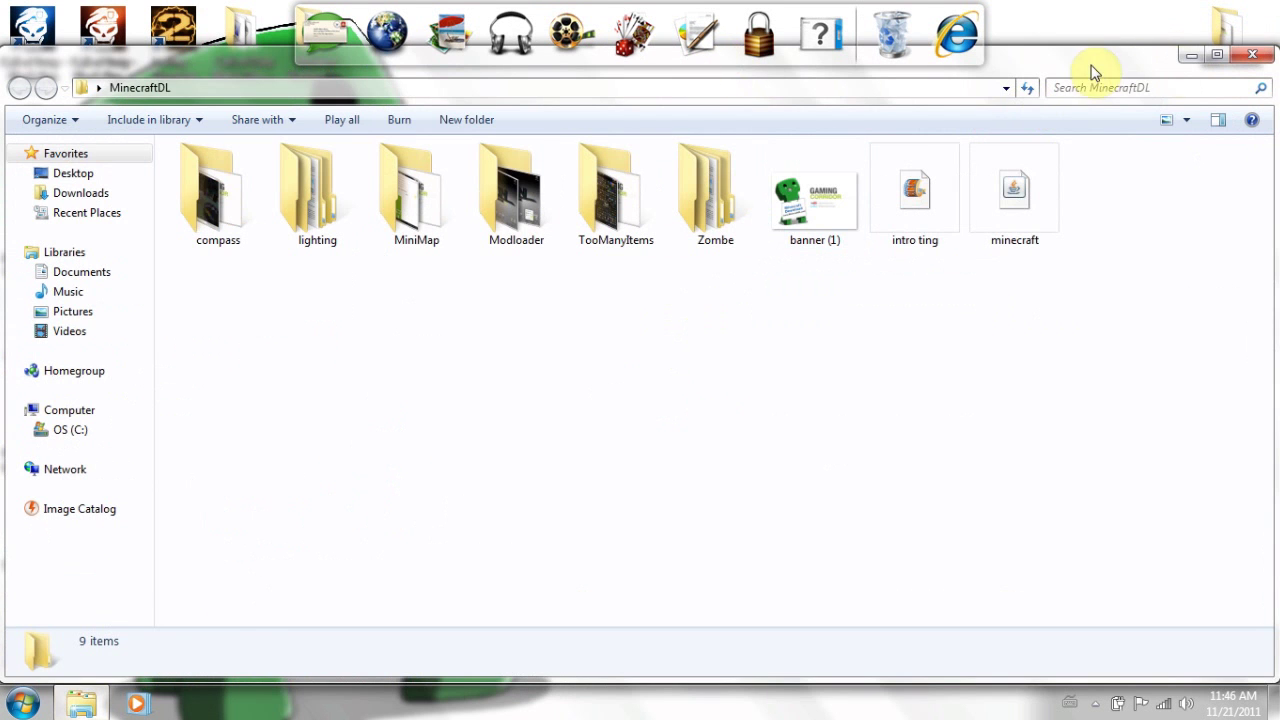
key("super+Right")
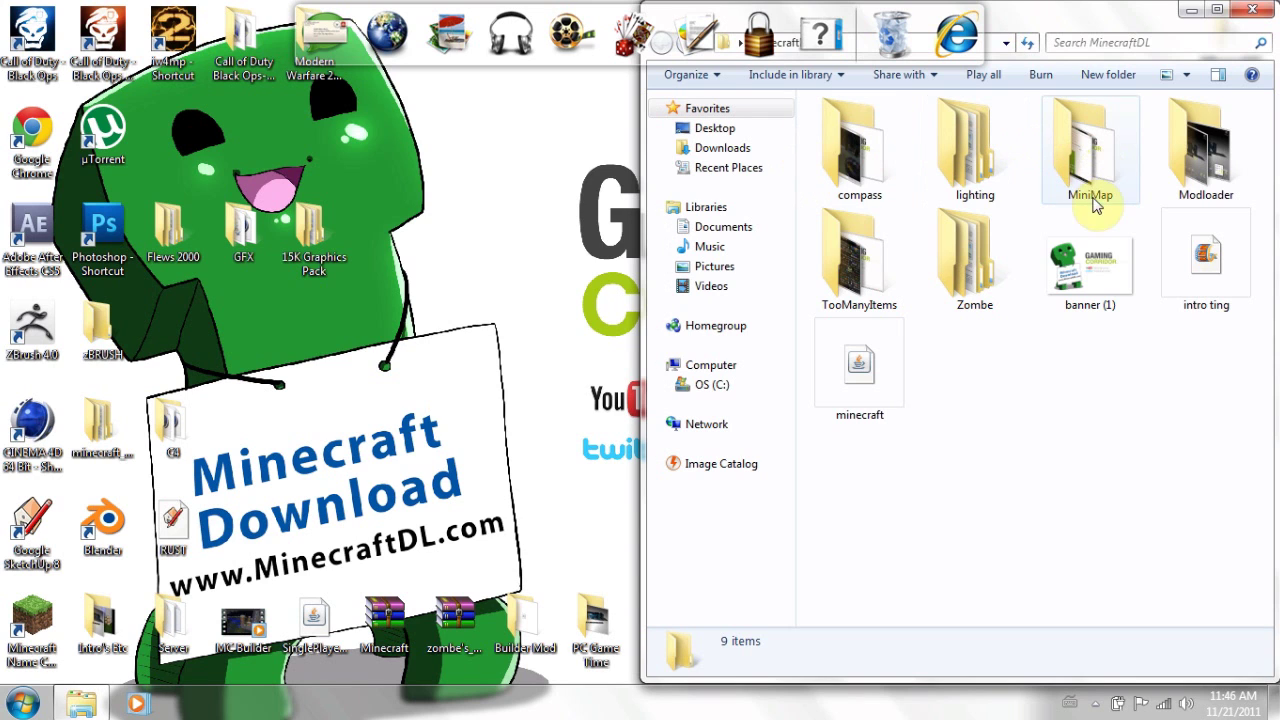
double_click(970, 262)
double_click(907, 132)
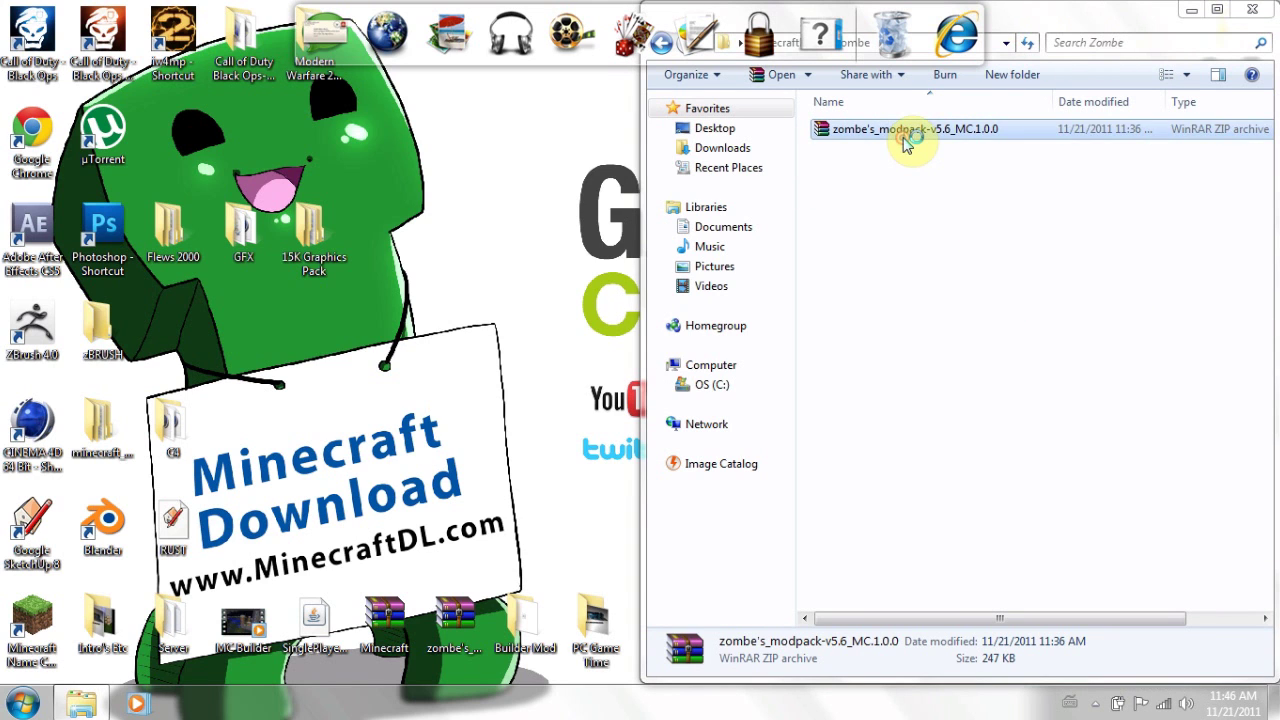
left_click_drag(500, 149, 1276, 138)
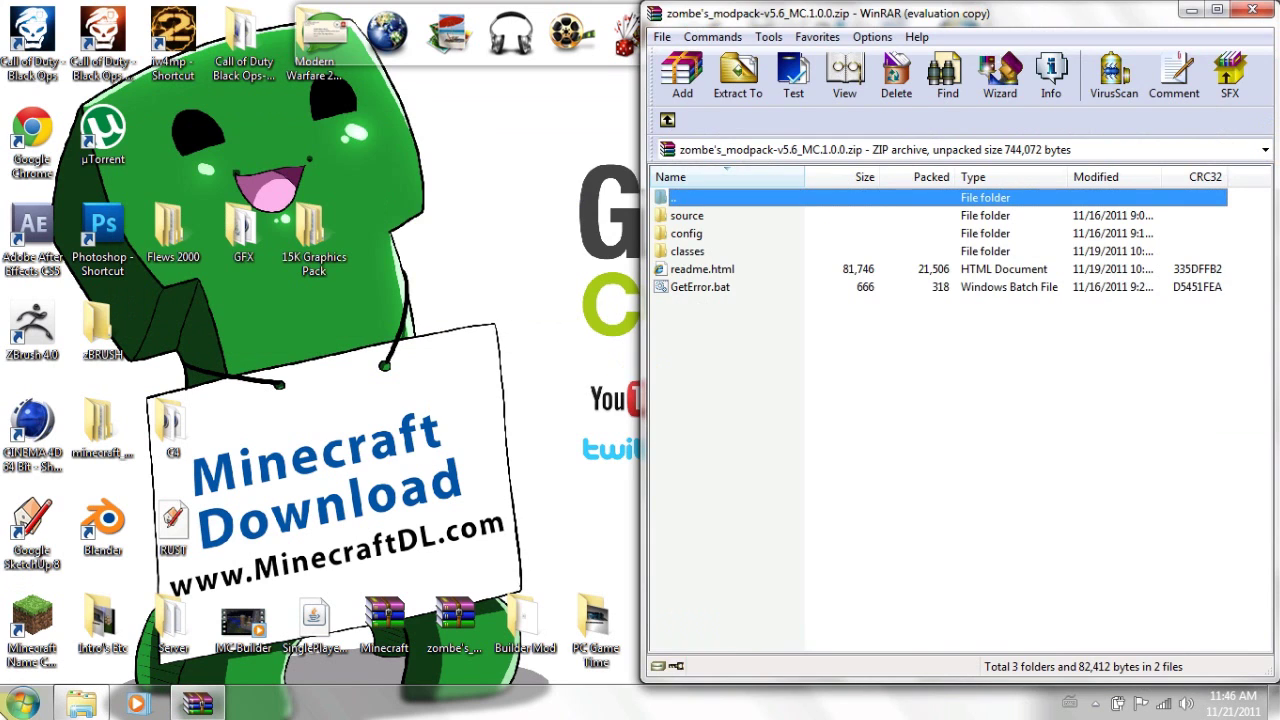
Open the Roaming folder through %appdata% and place its window beside the mod pack archive.
left_click(22, 704)
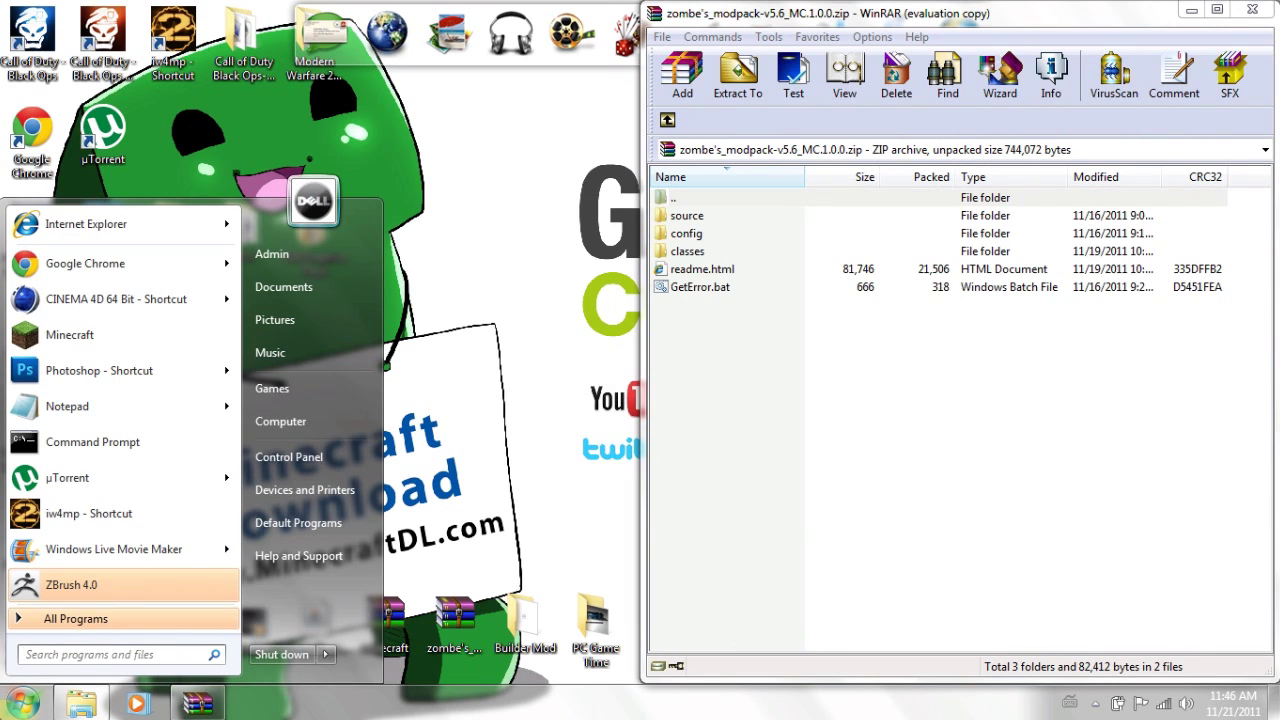
type("%")
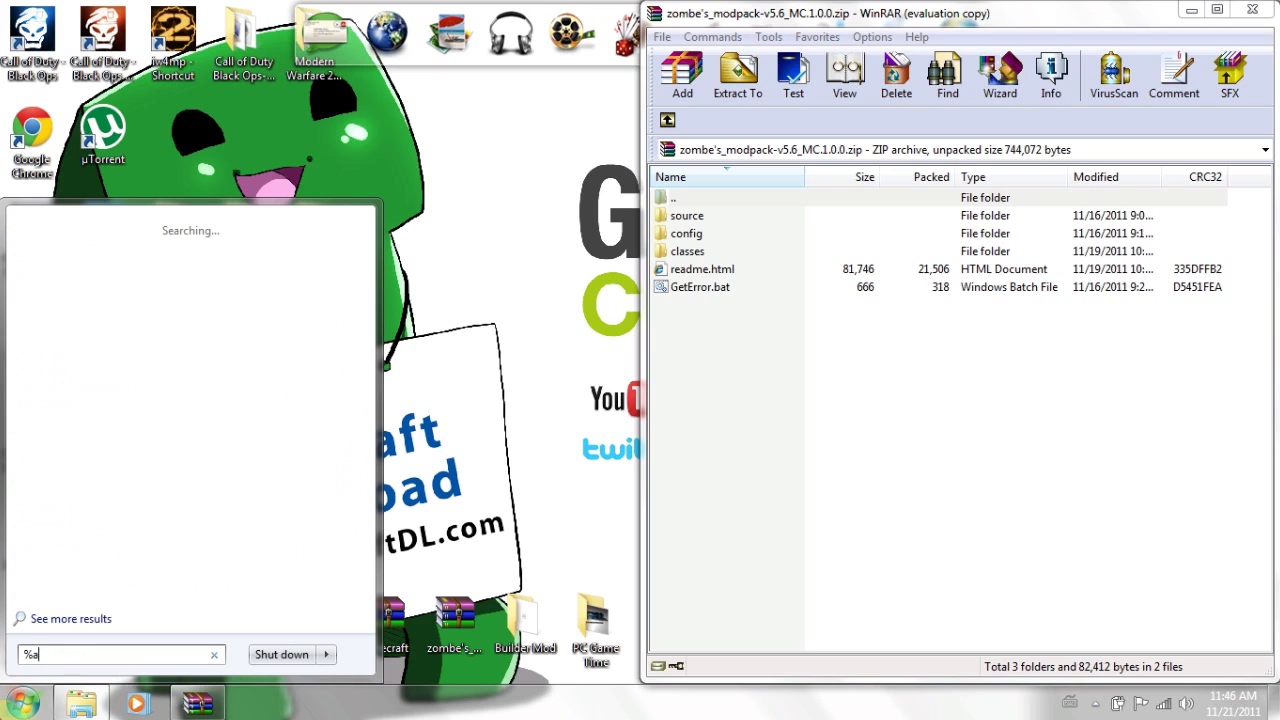
type("appda")
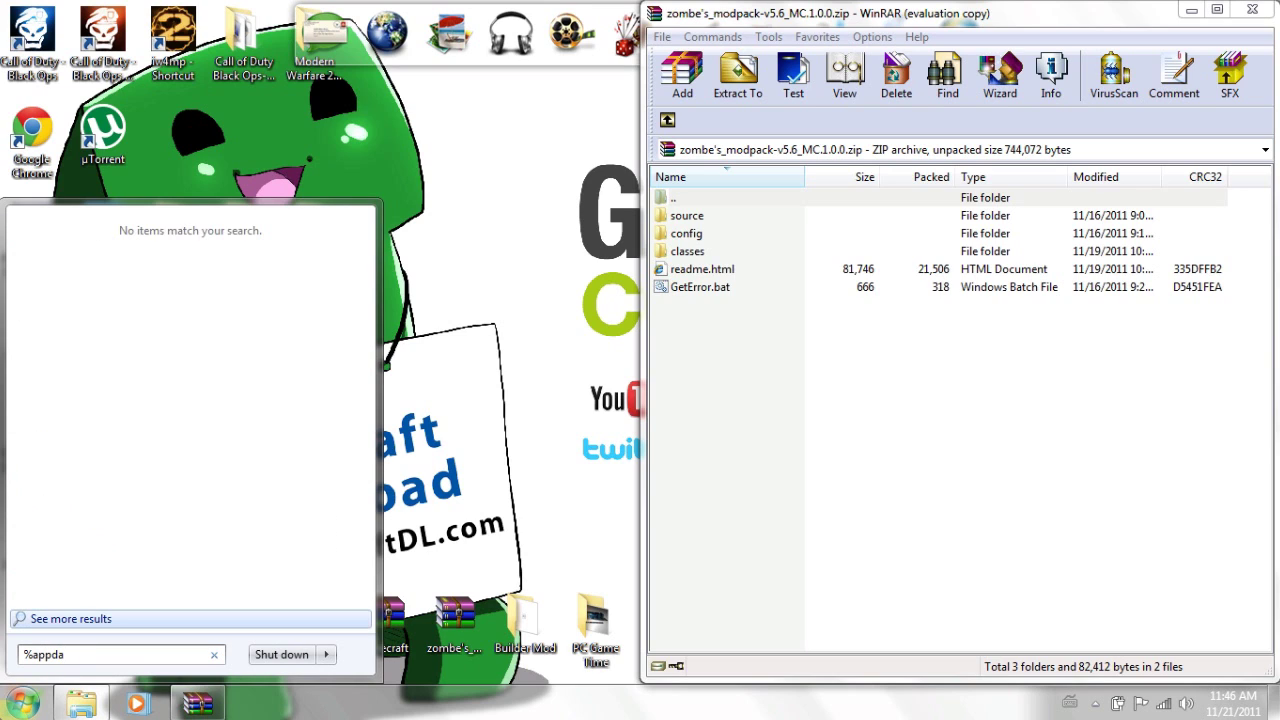
type("ta%")
key("Return")
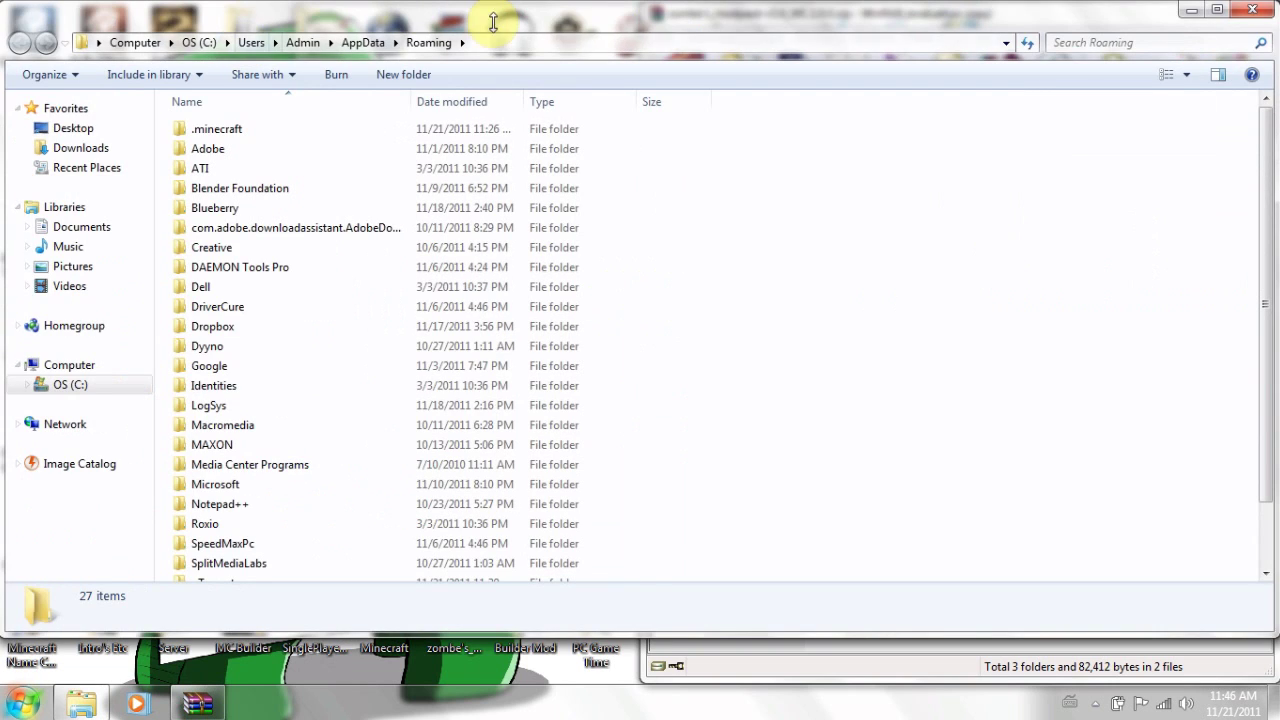
key("super+Left")
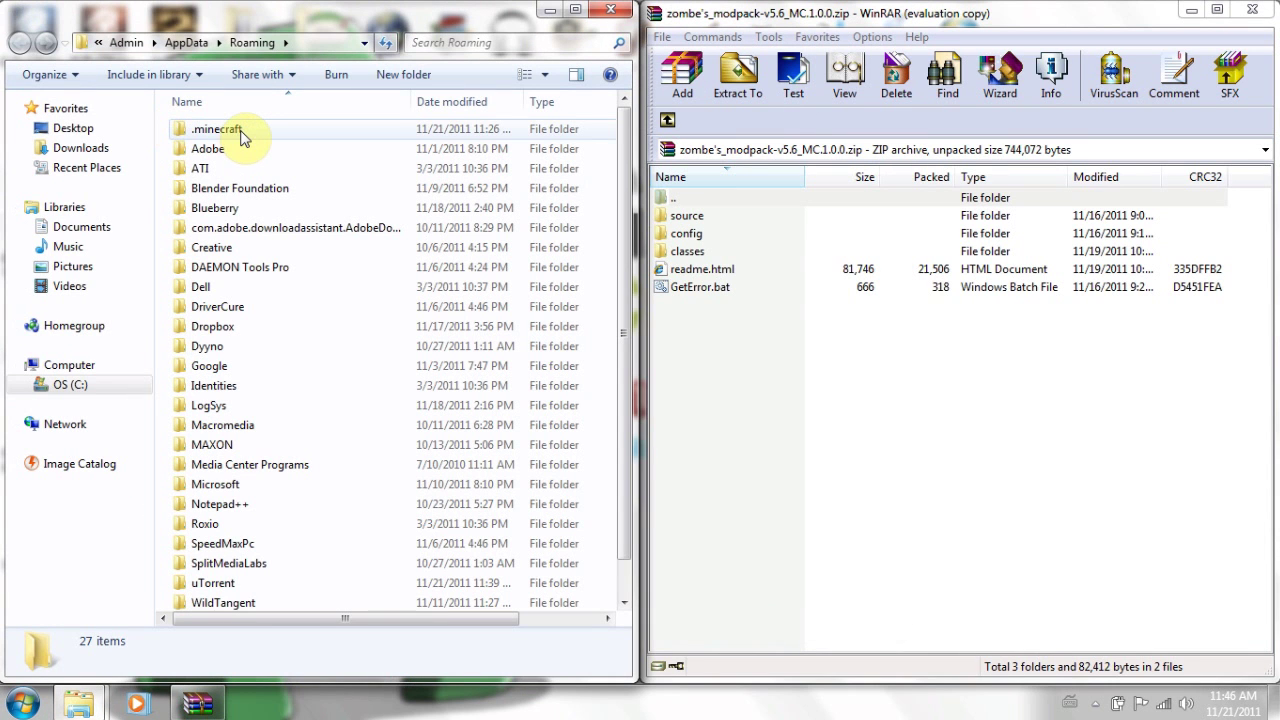
Open the bin folder inside the .minecraft folder.
left_click(240, 137)
left_click(245, 134)
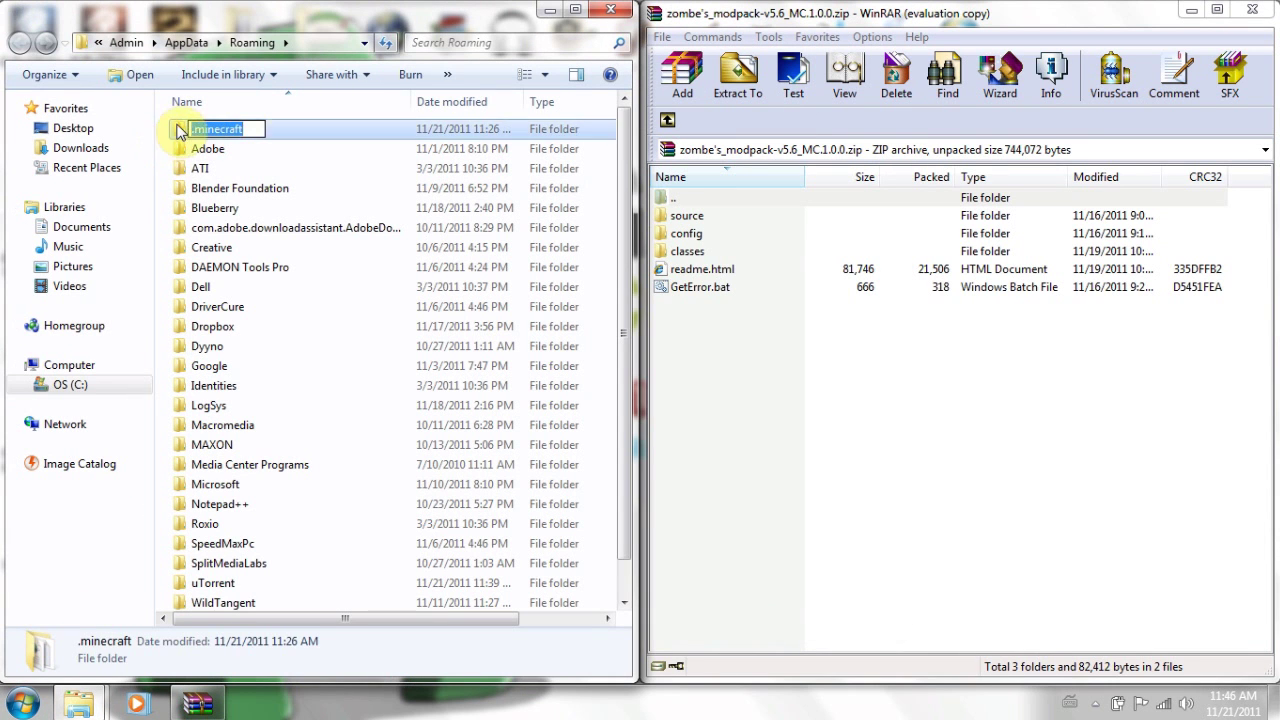
double_click(178, 130)
double_click(186, 129)
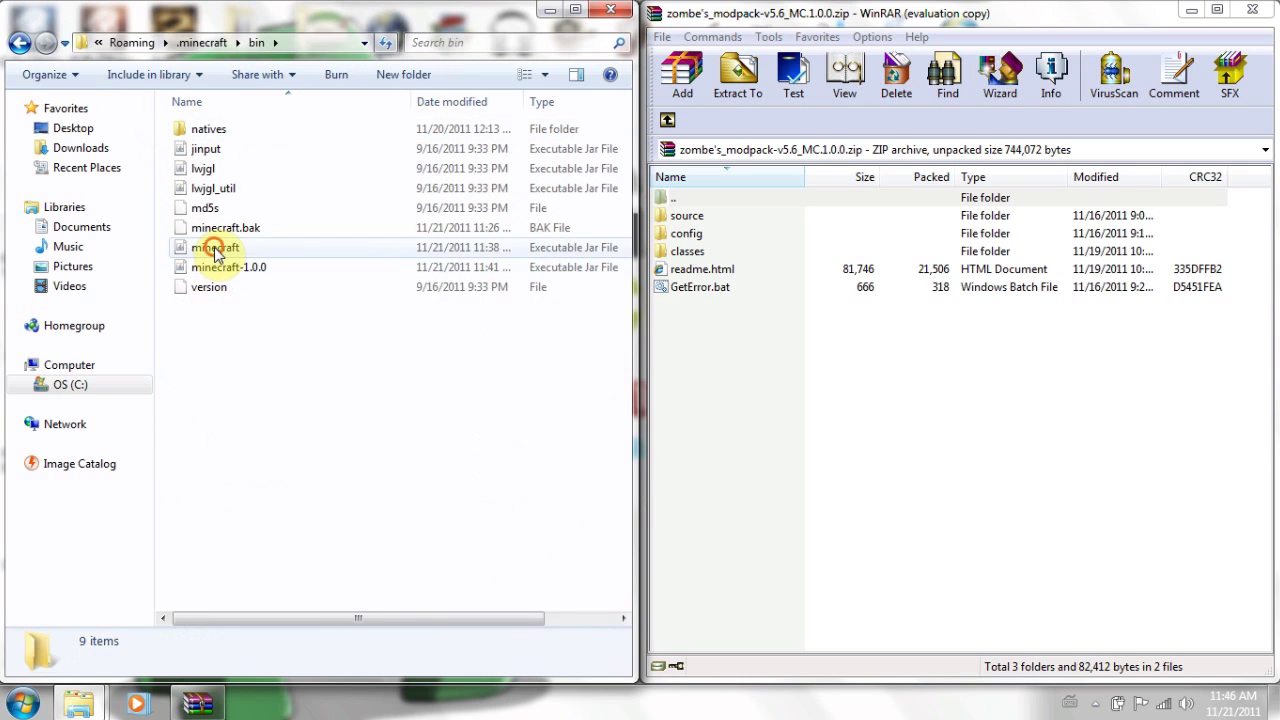
right_click(215, 252)
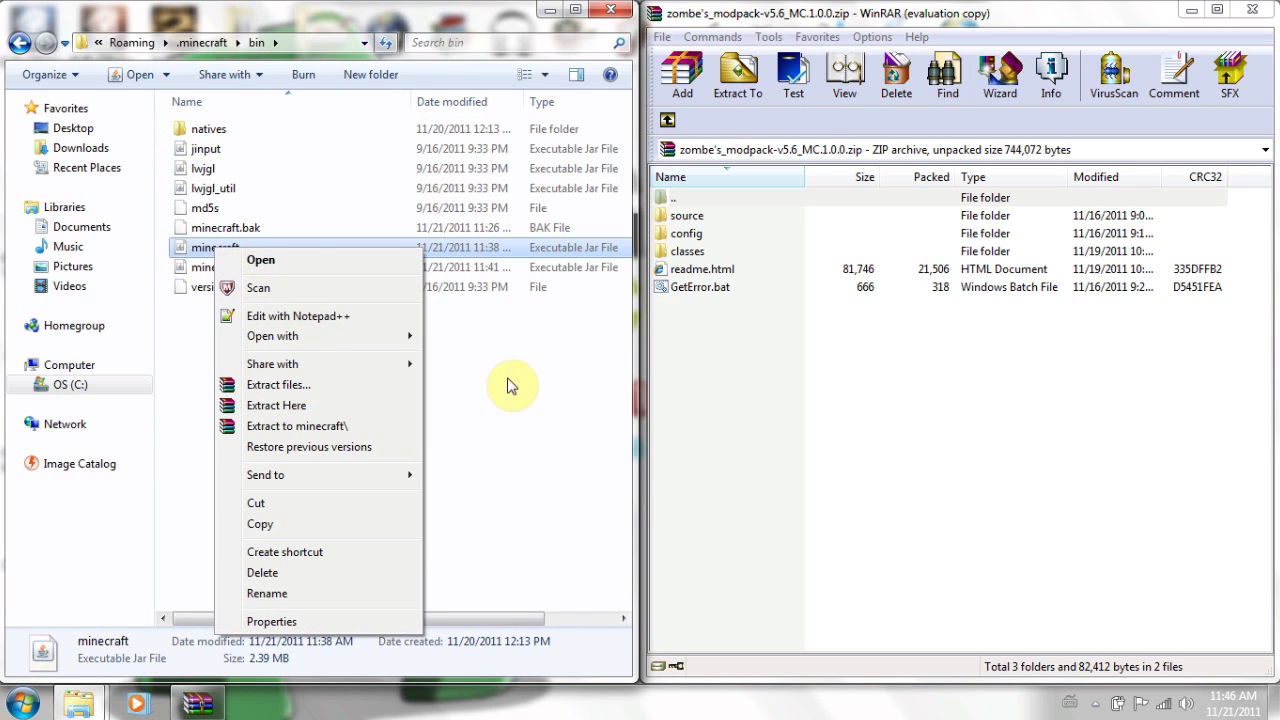
left_click(542, 372)
right_click(243, 250)
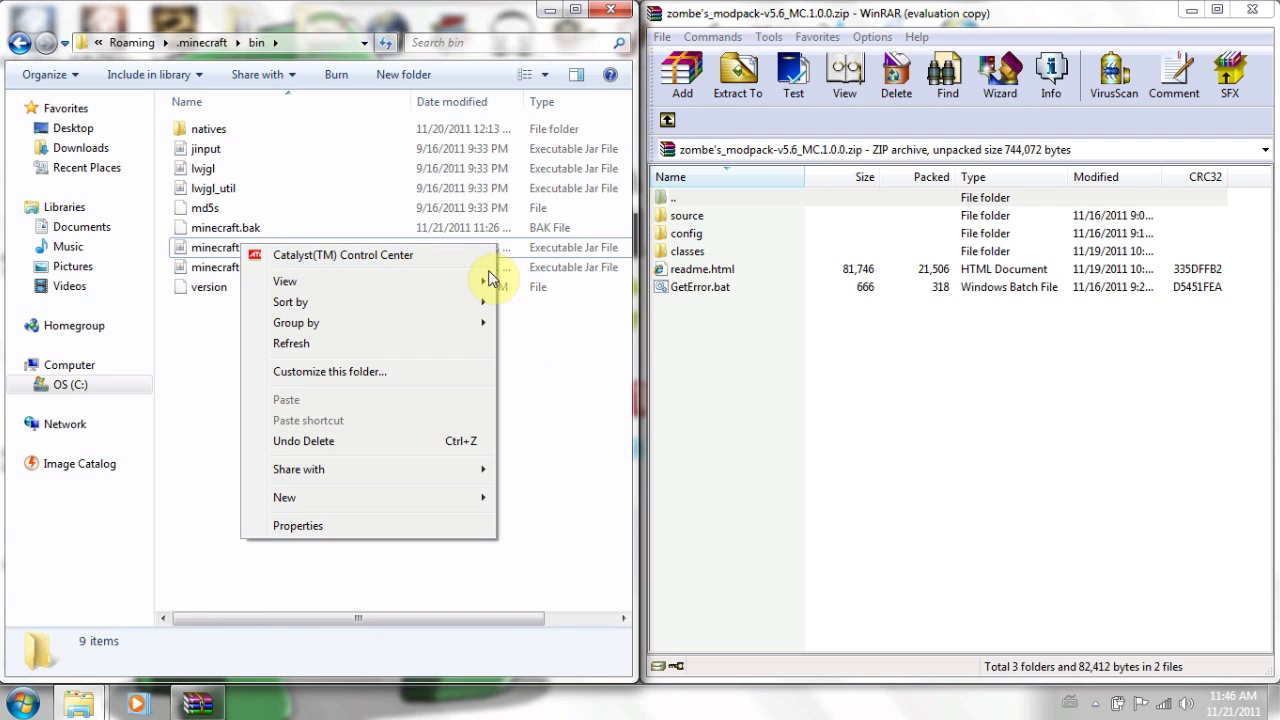
right_click(186, 246)
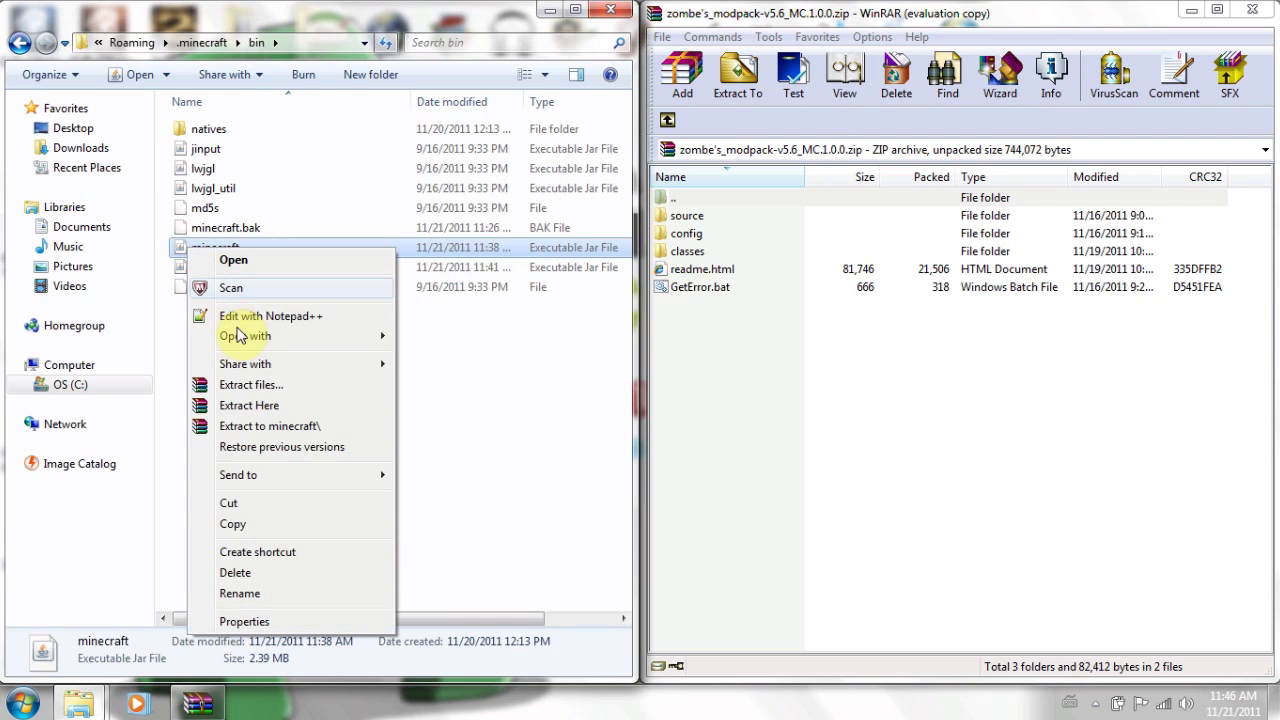
mouse_move(305, 336)
left_click(397, 340)
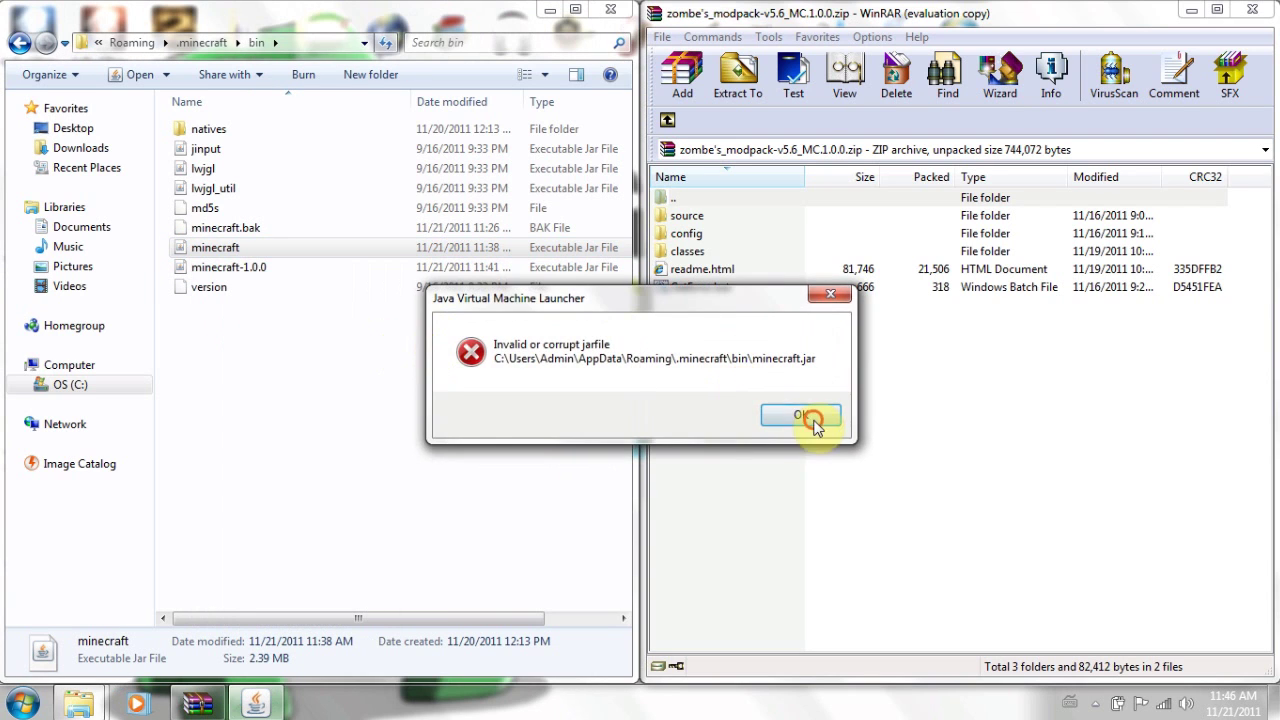
left_click(806, 417)
Open minecraft.jar from the bin folder with WinRAR and place it beside the mod pack archive.
right_click(213, 264)
right_click(206, 249)
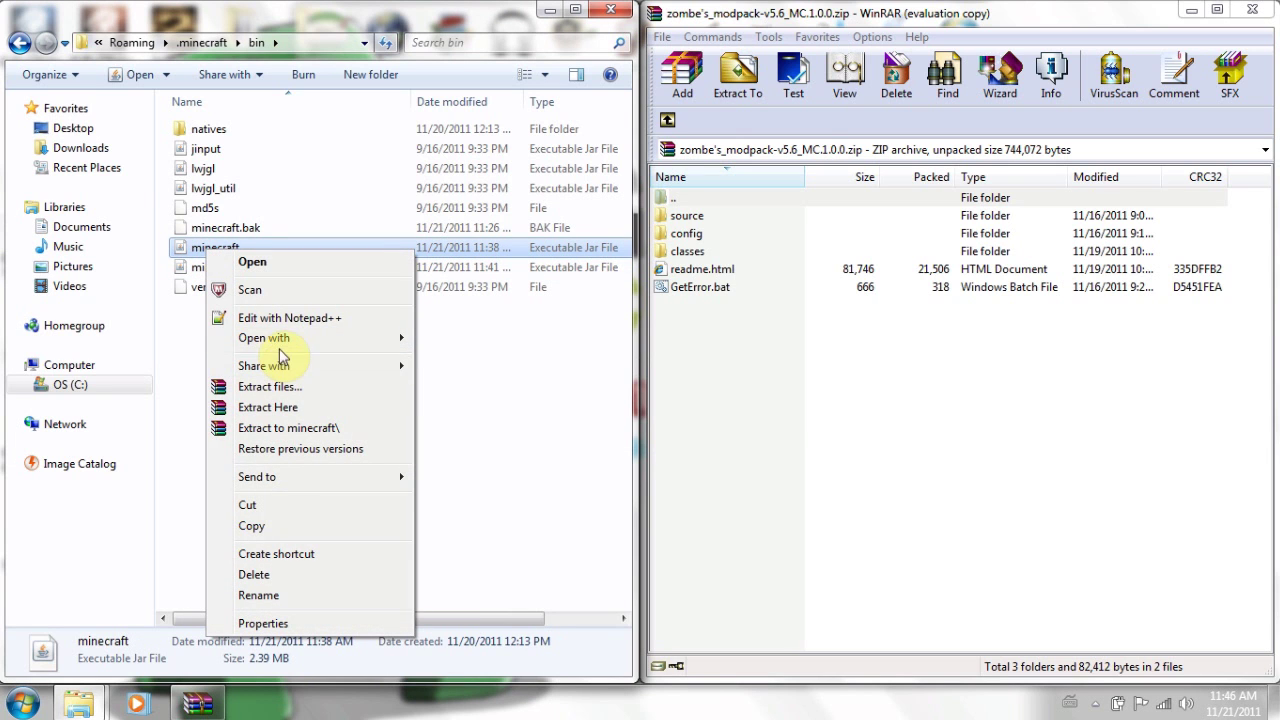
mouse_move(278, 338)
left_click(462, 360)
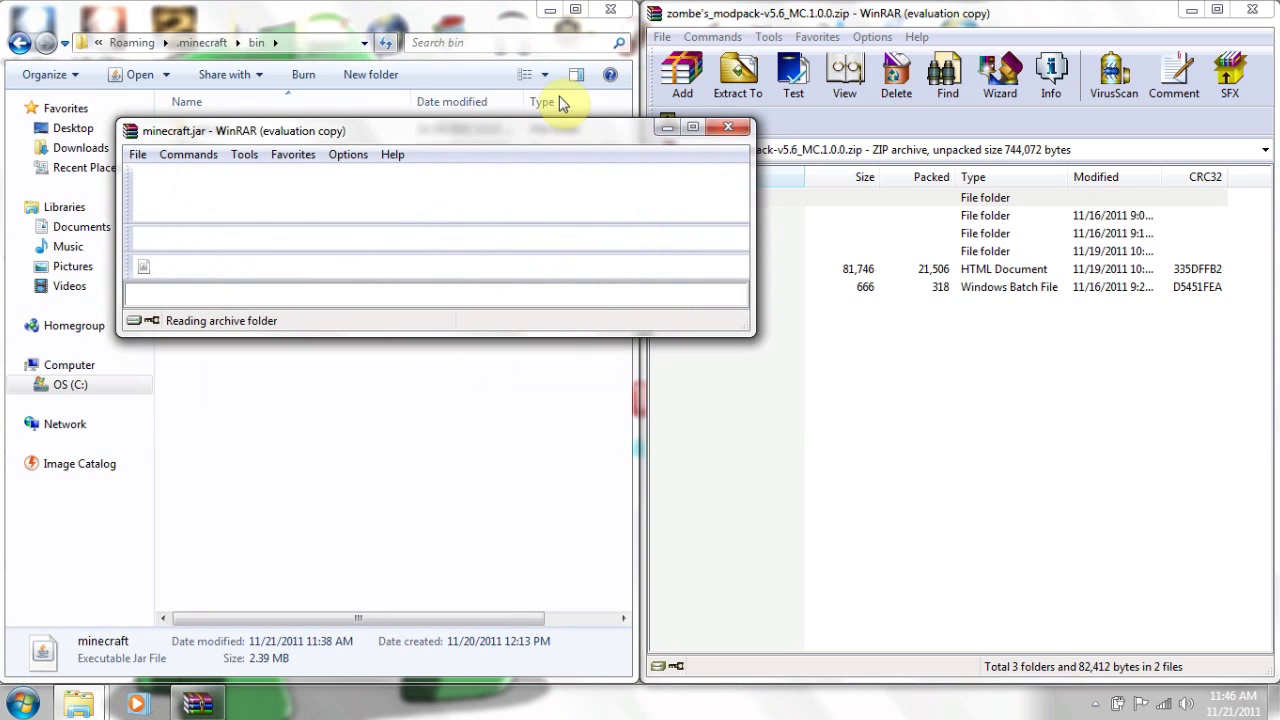
left_click(578, 288)
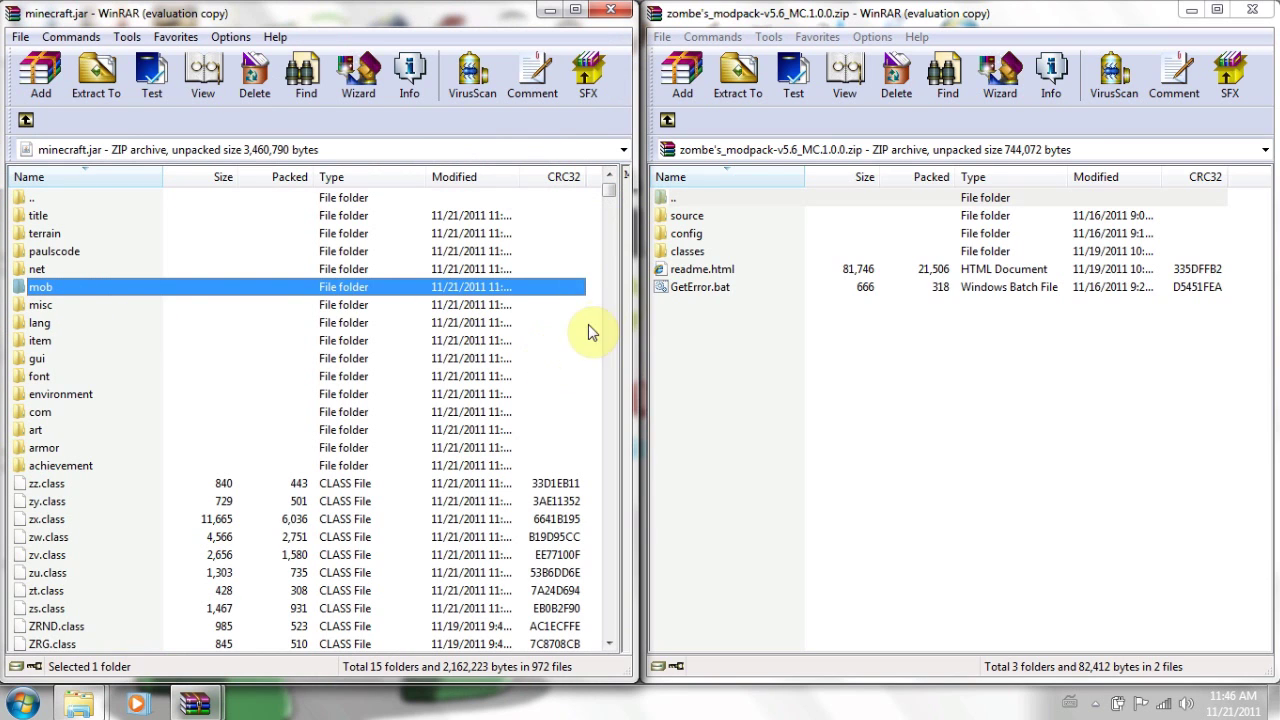
left_click(591, 334)
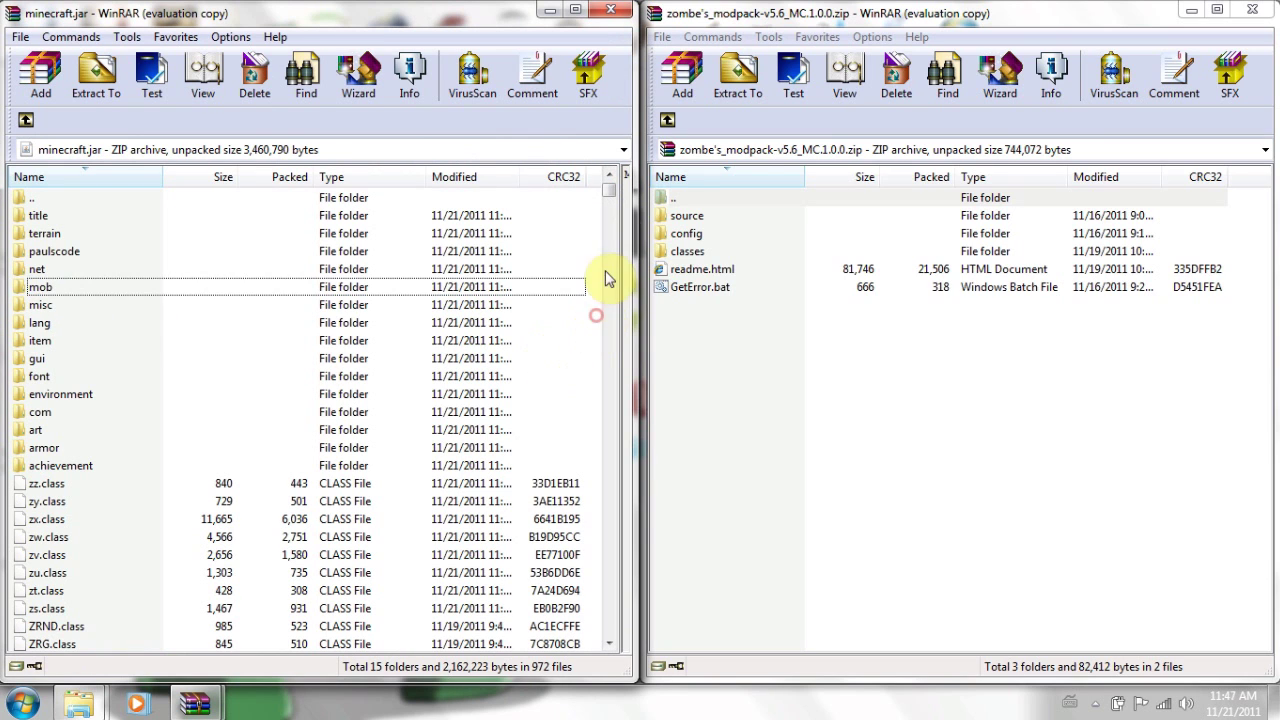
Add all files from the mod pack's classes folder to the root of the minecraft.jar archive.
double_click(680, 251)
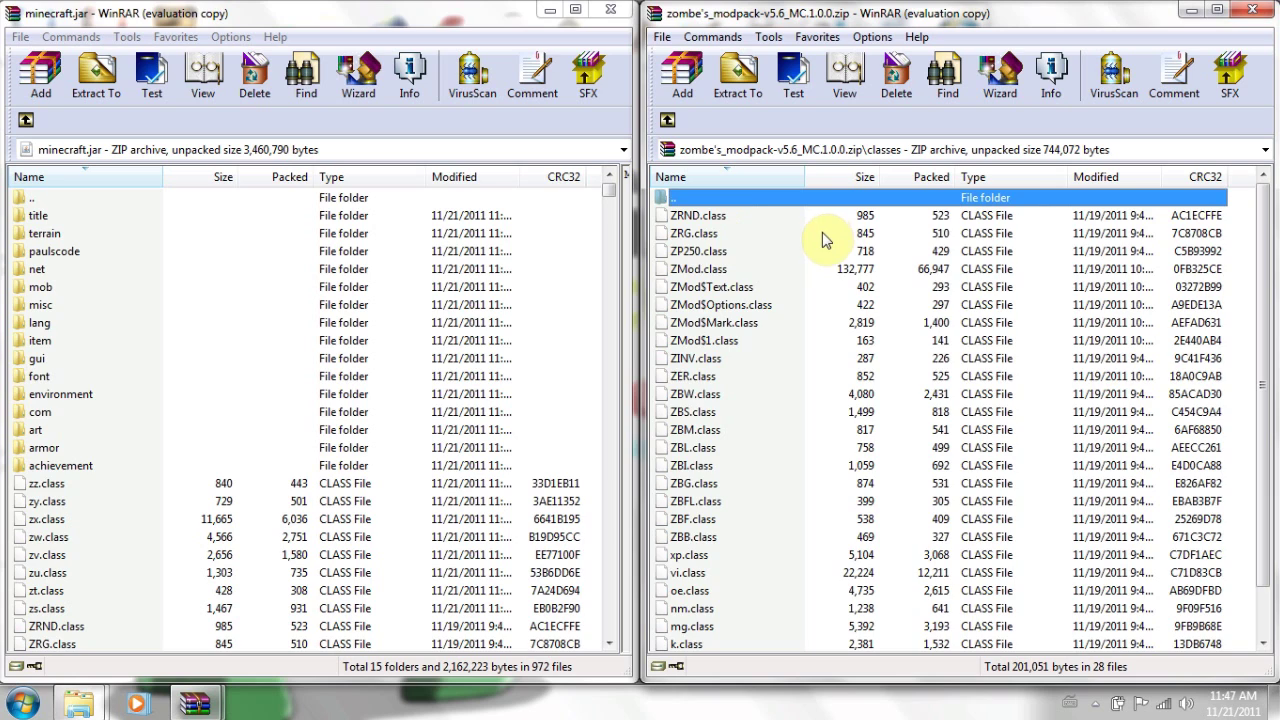
key("ctrl+a")
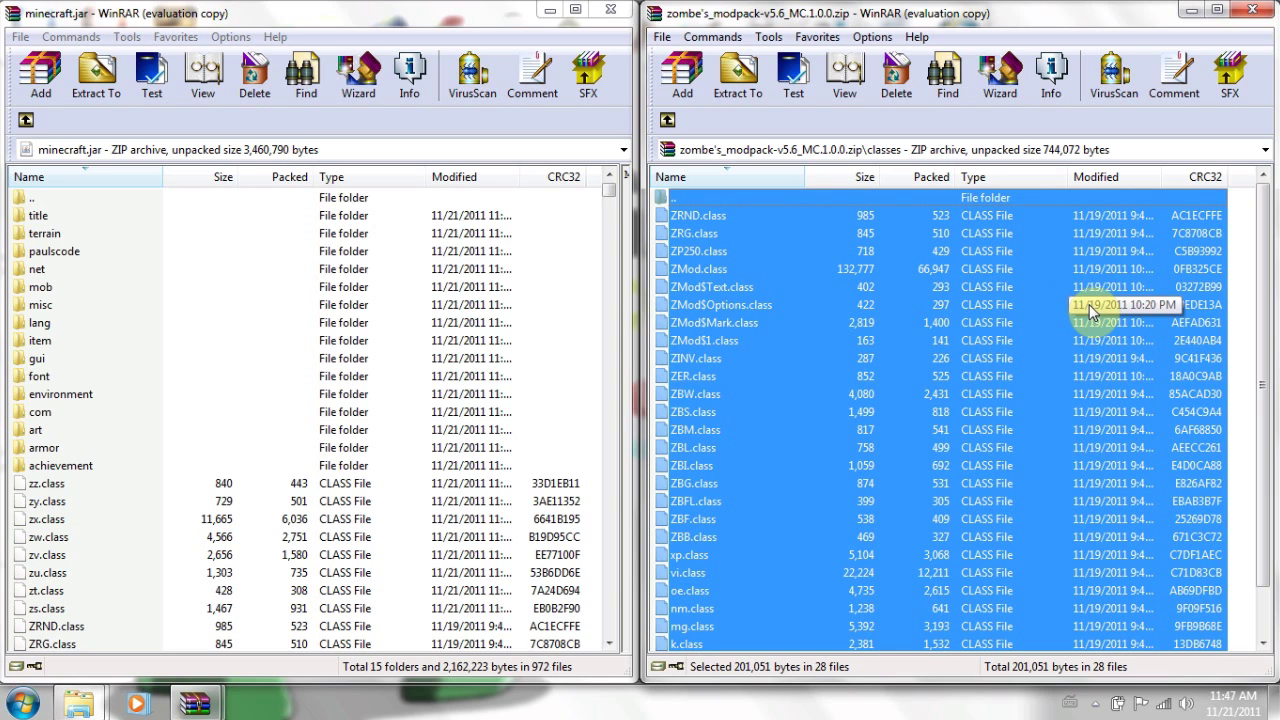
left_click_drag(1089, 304, 594, 255)
left_click(340, 504)
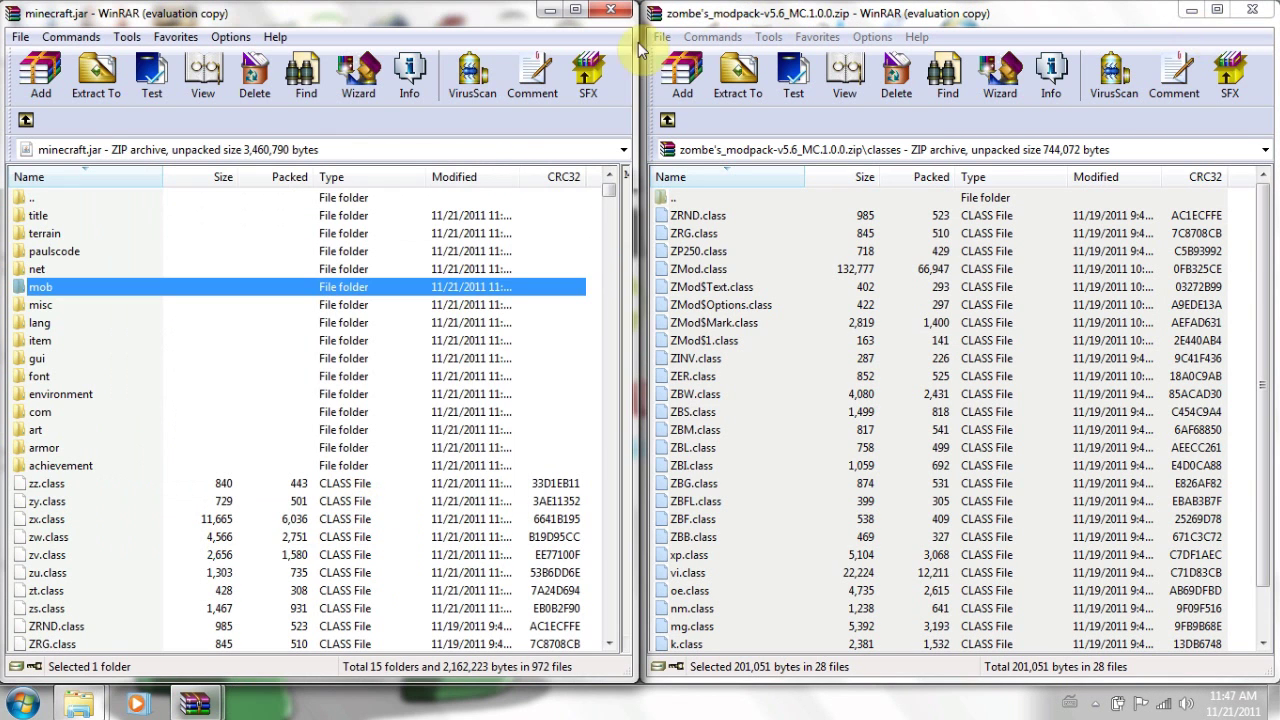
Return the mod pack archive to its top level and close the minecraft.jar archive.
left_click(667, 119)
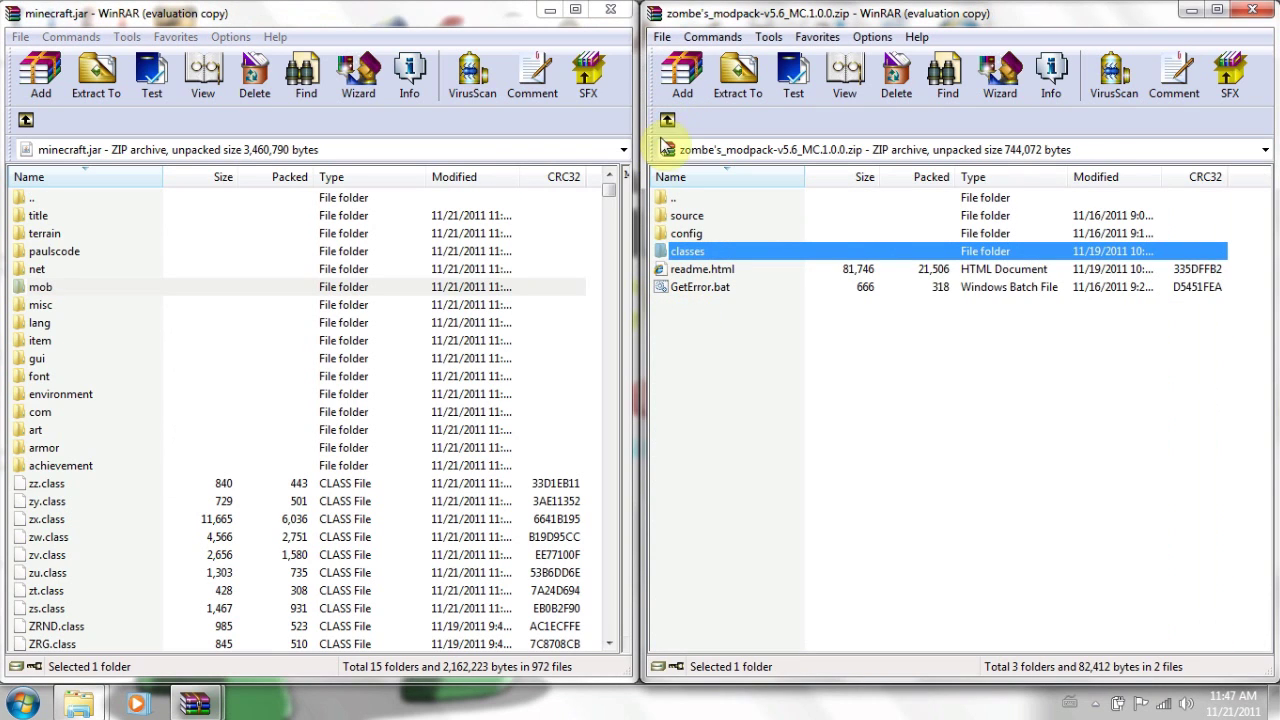
left_click(705, 370)
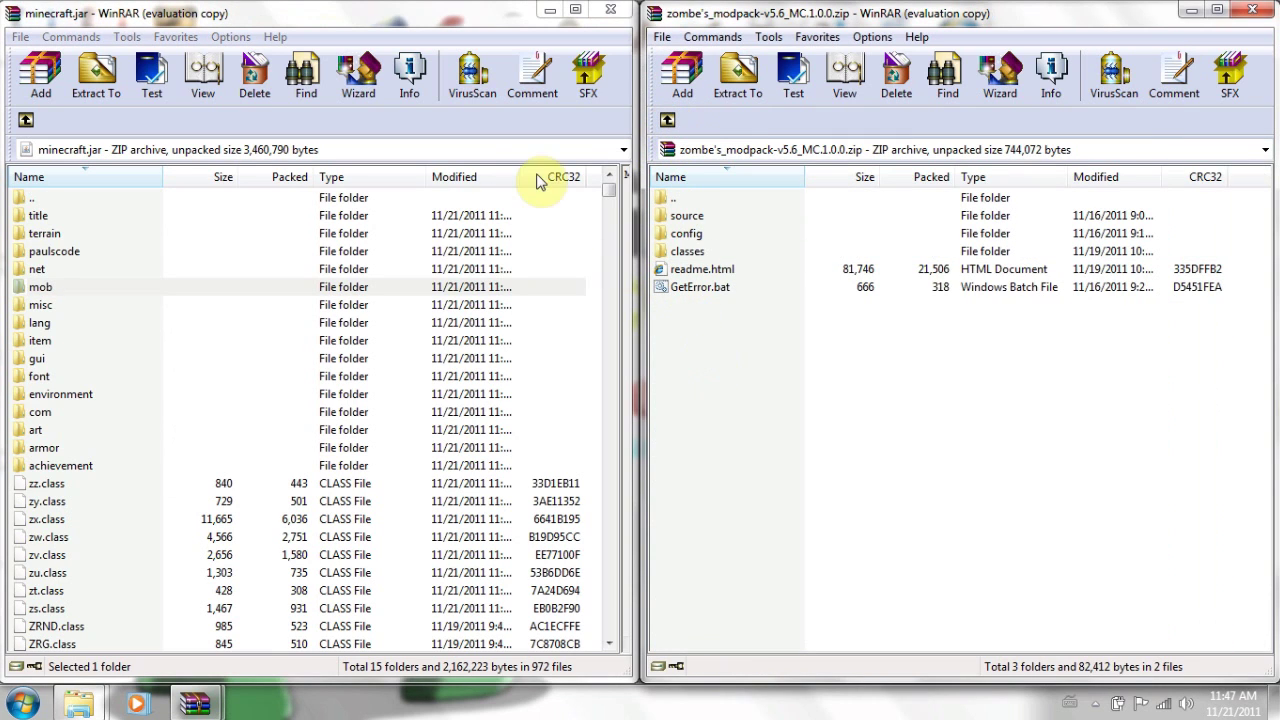
left_click(612, 12)
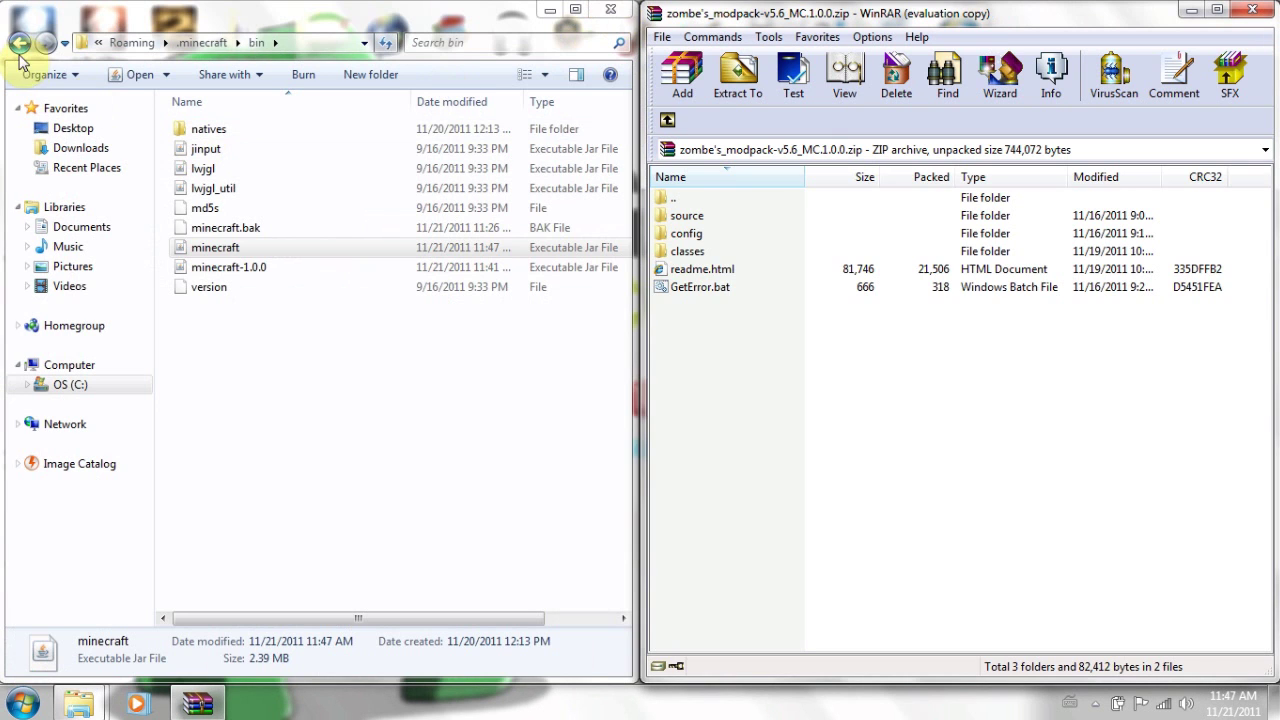
Delete the existing zombe folder from the mods folder inside .minecraft.
left_click(19, 42)
double_click(200, 170)
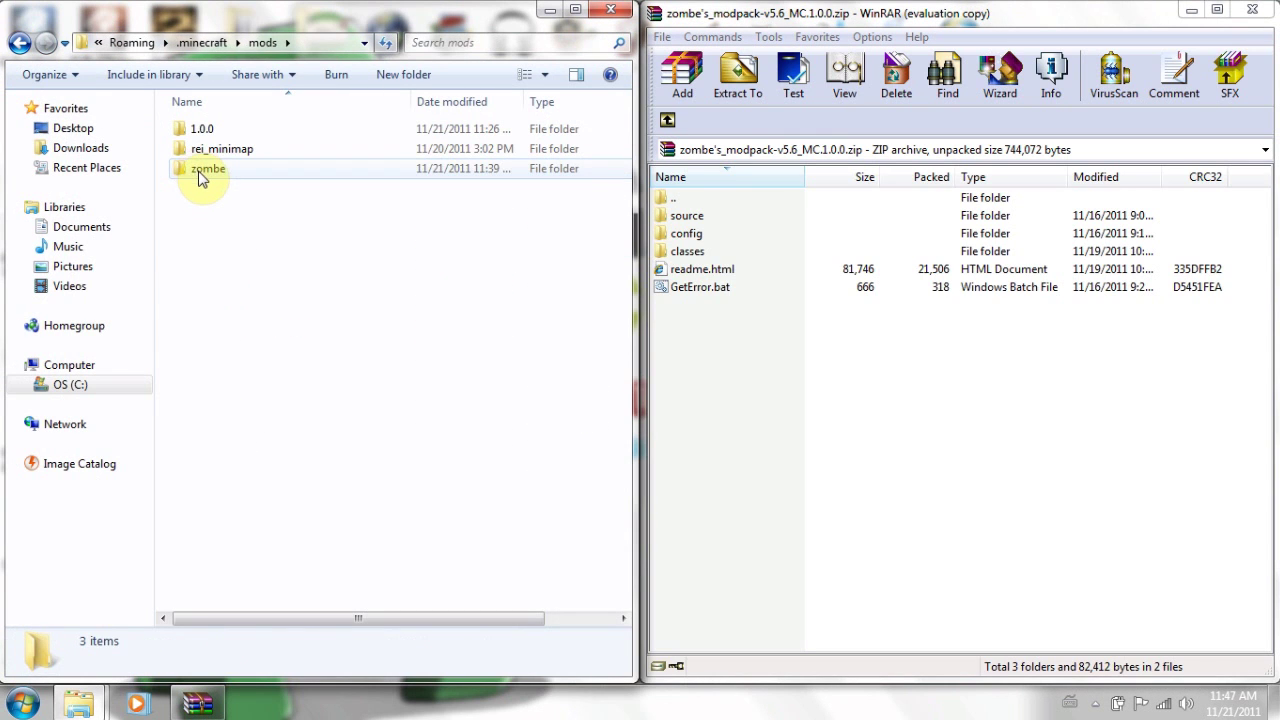
left_click(200, 172)
key("Delete")
key("Return")
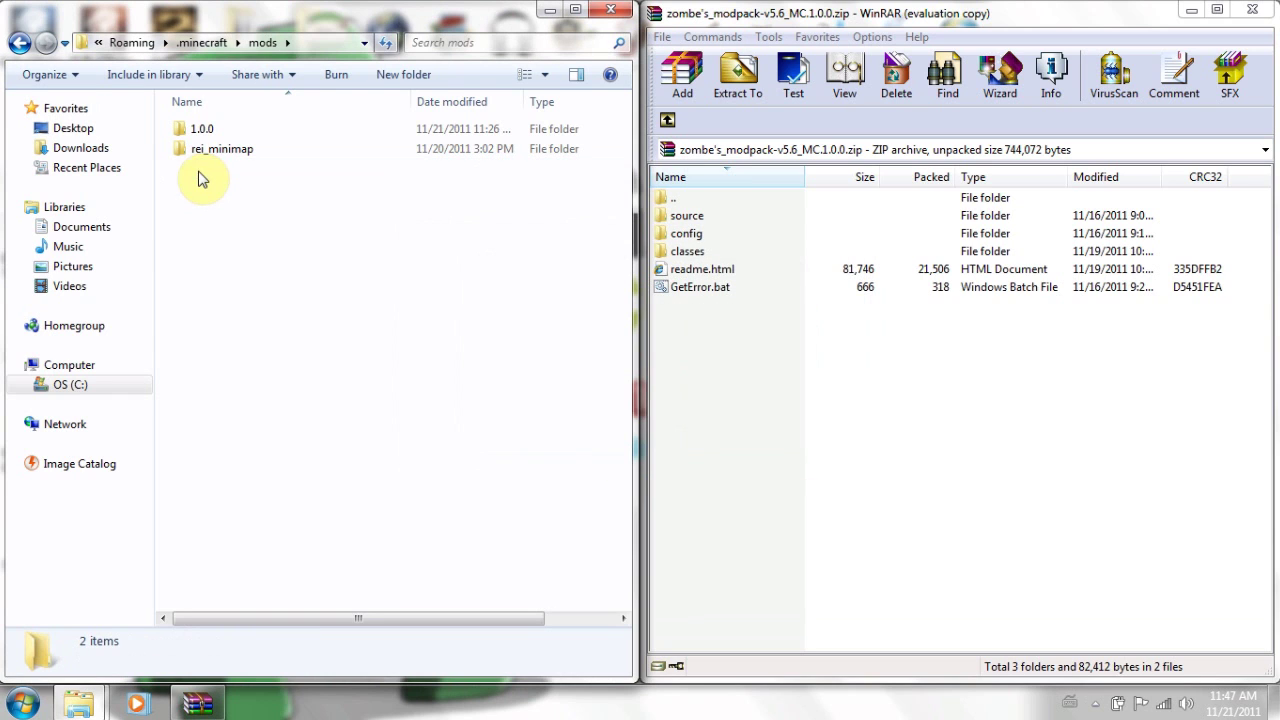
Create a new folder named zombe in the mods folder.
left_click(403, 75)
type("zo")
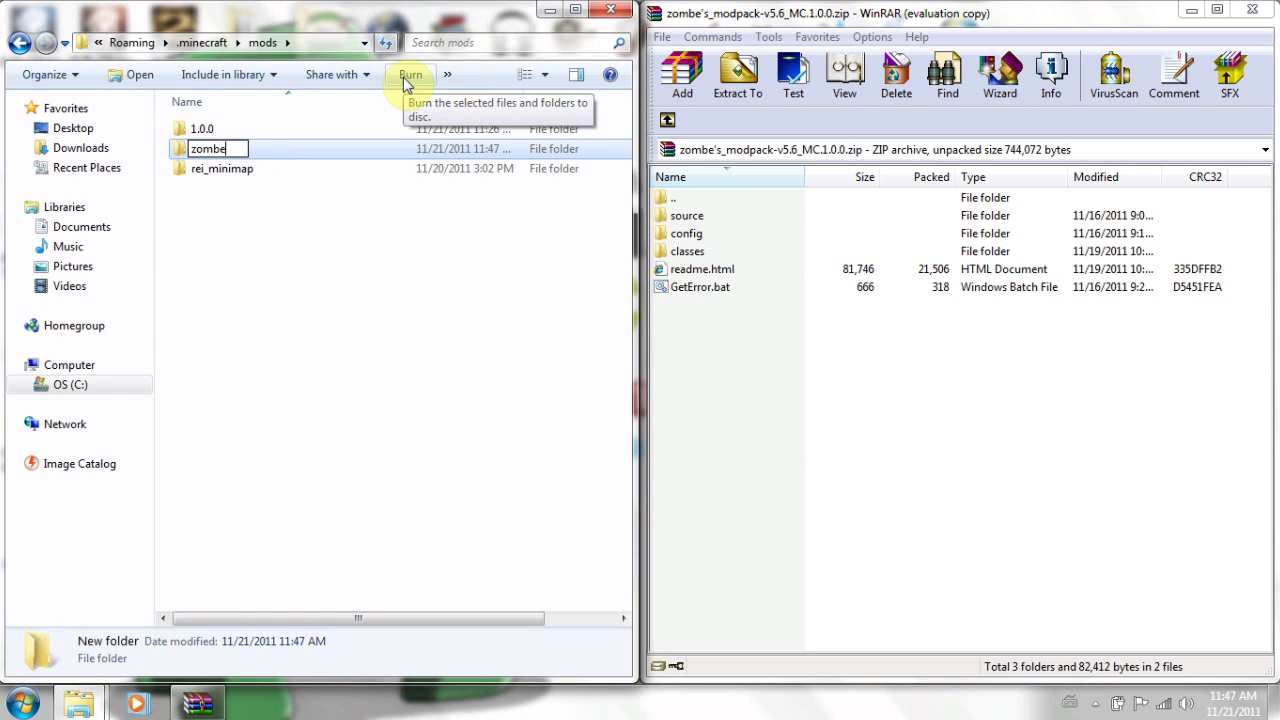
type("mbe")
left_click(366, 246)
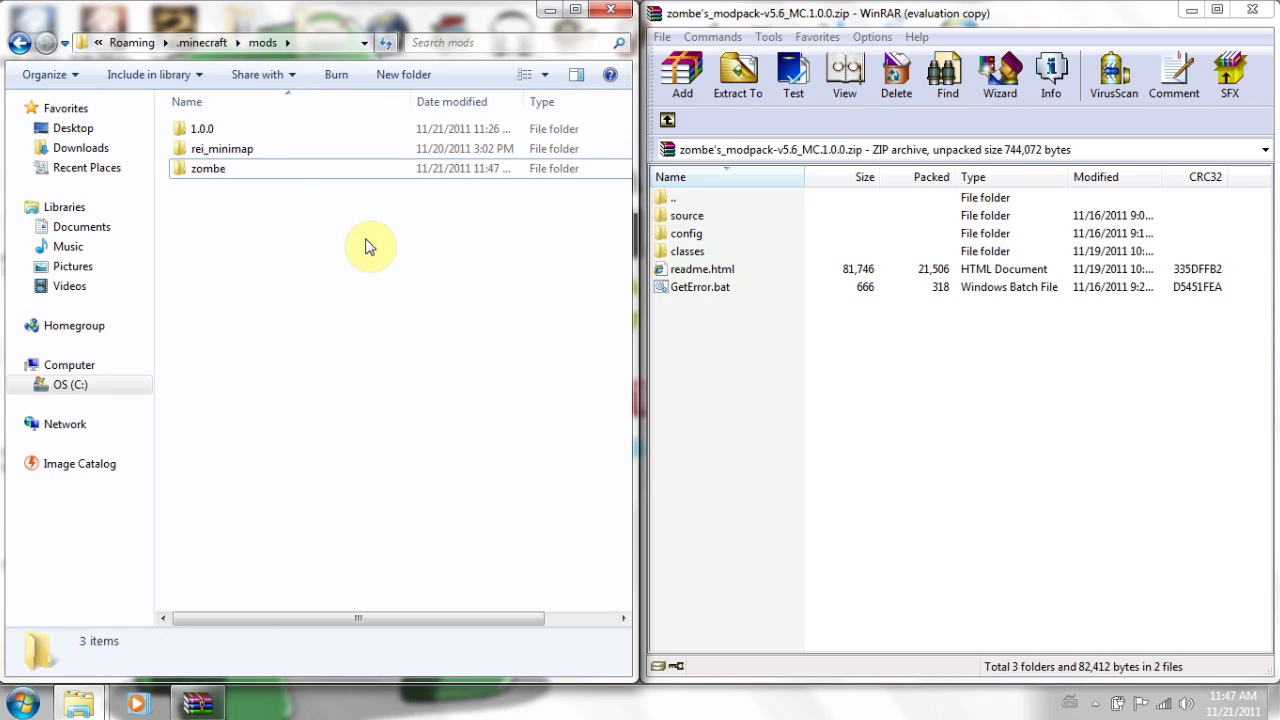
Copy all text files from the mod pack's config folder into the empty zombe folder inside mods.
double_click(218, 180)
double_click(686, 236)
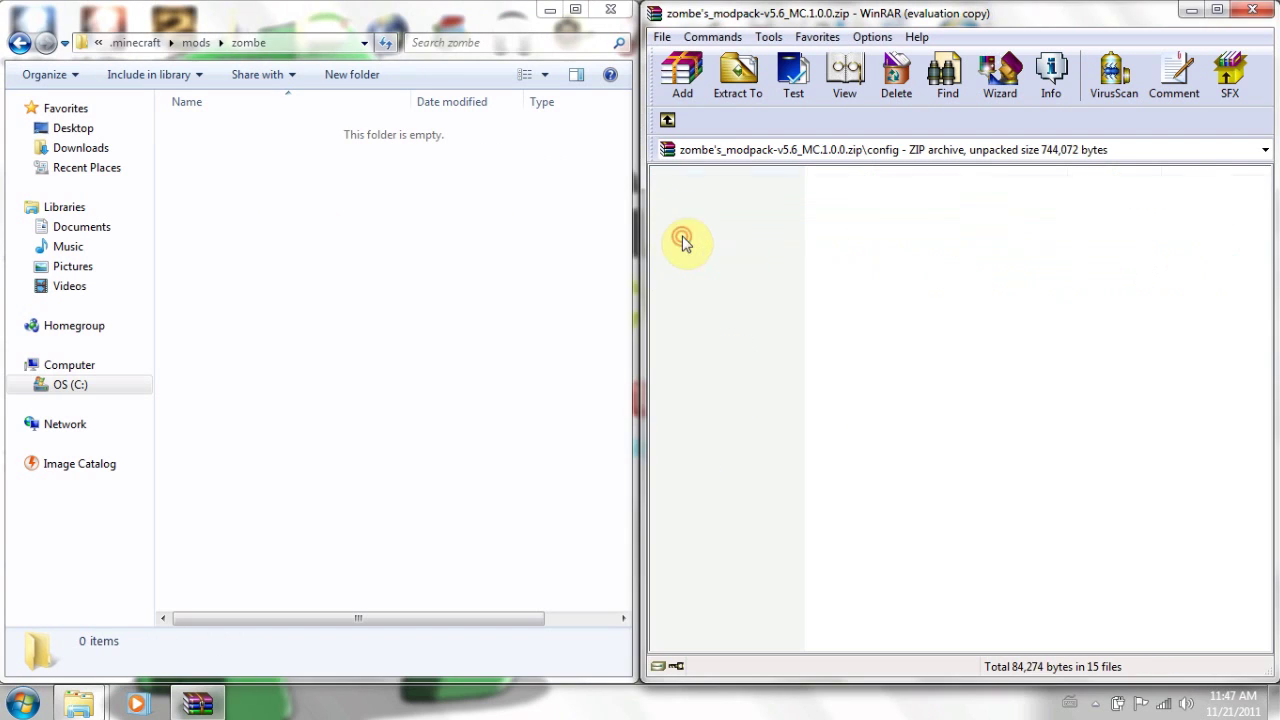
left_click_drag(768, 543, 708, 220)
left_click(811, 617)
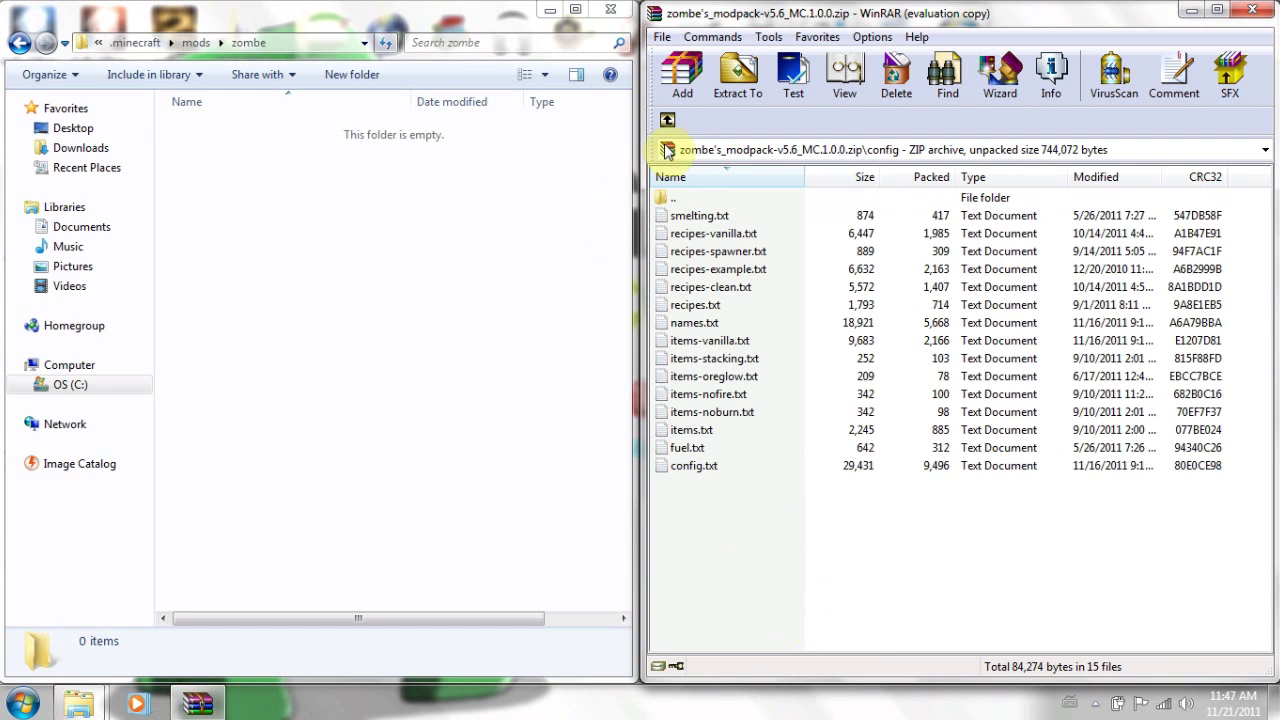
left_click(667, 120)
double_click(686, 236)
left_click_drag(731, 523, 277, 266)
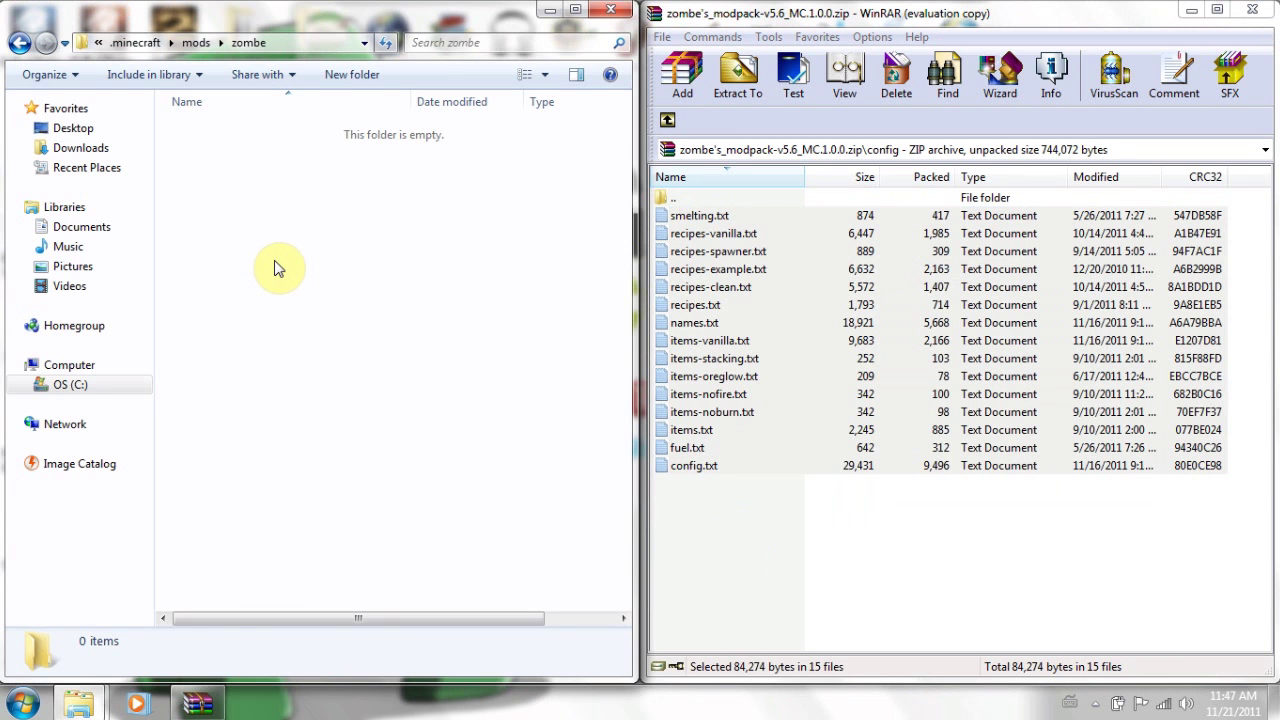
left_click(323, 583)
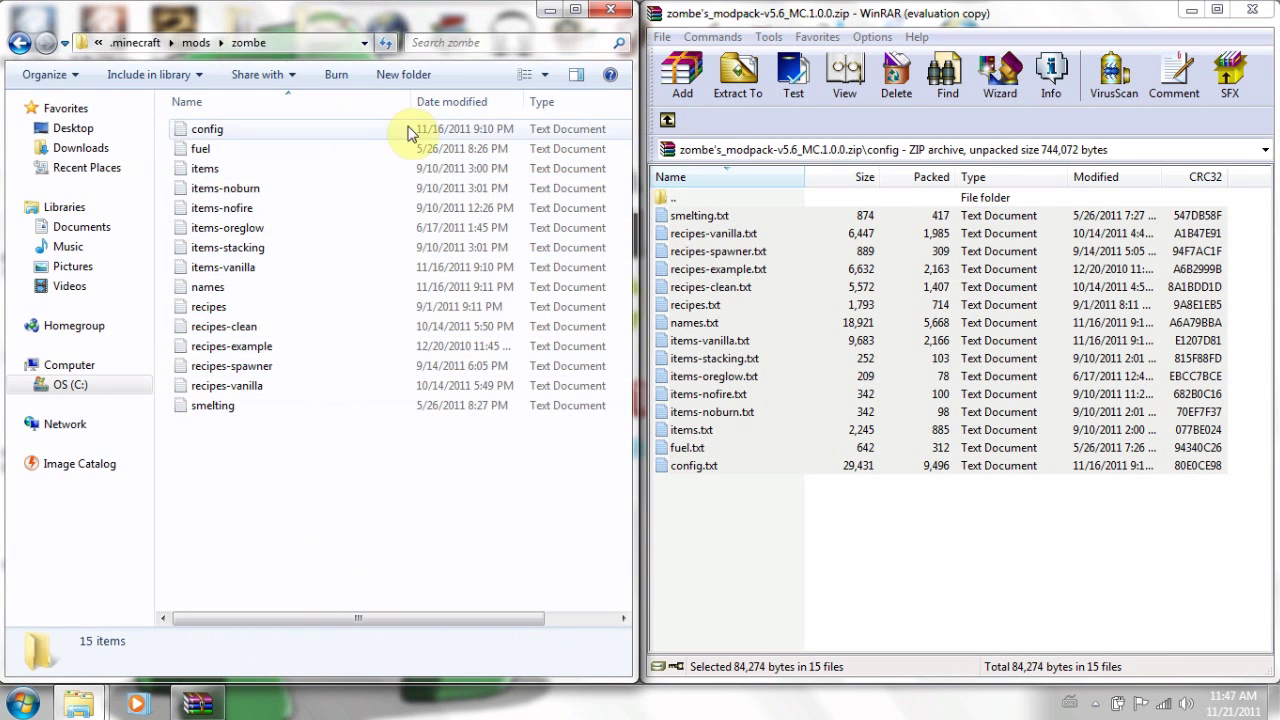
Close the mod pack archive and its download folder, and open the zombe config file for editing in a maximized Notepad window.
left_click(1267, 12)
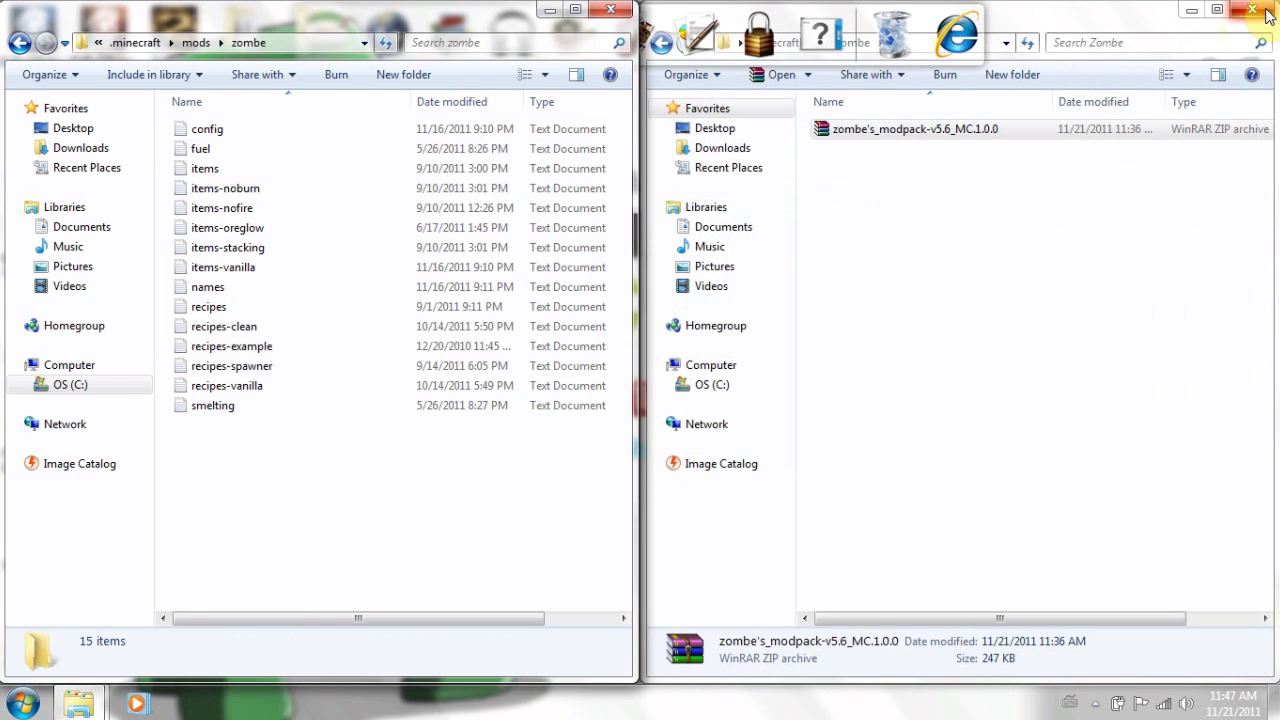
left_click(1267, 12)
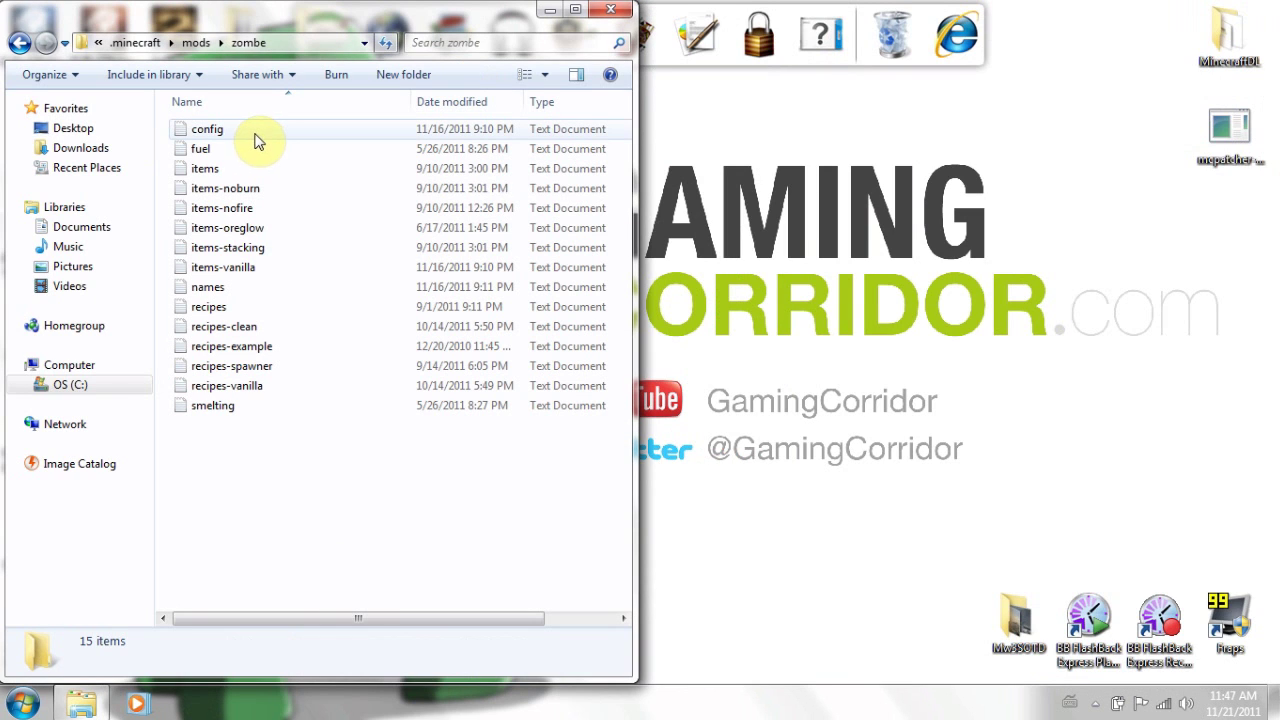
left_click(247, 125)
right_click(243, 128)
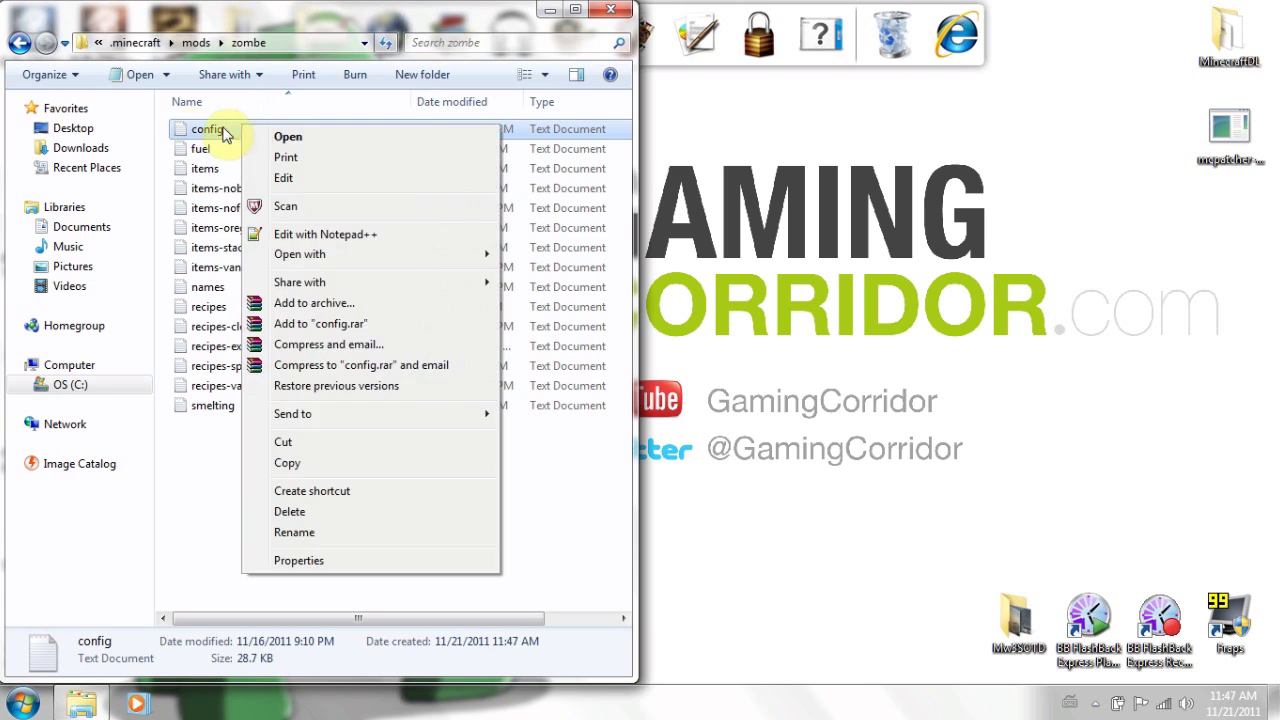
right_click(188, 129)
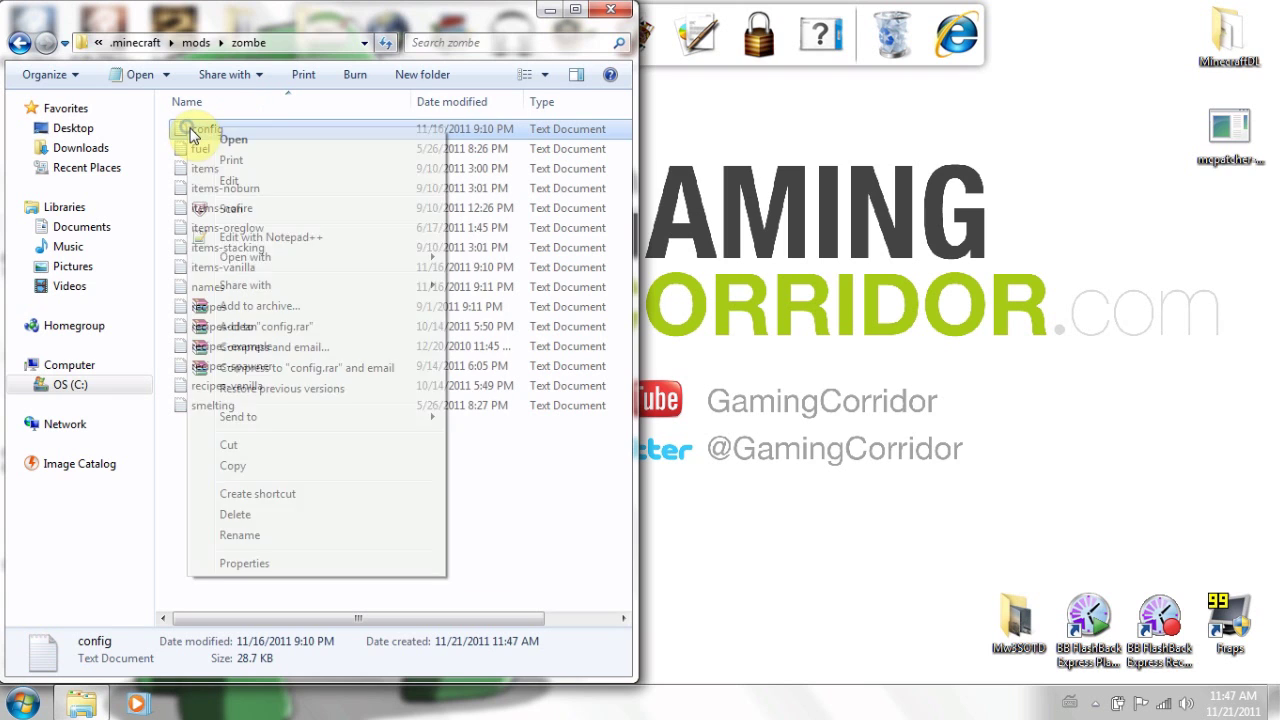
left_click(226, 181)
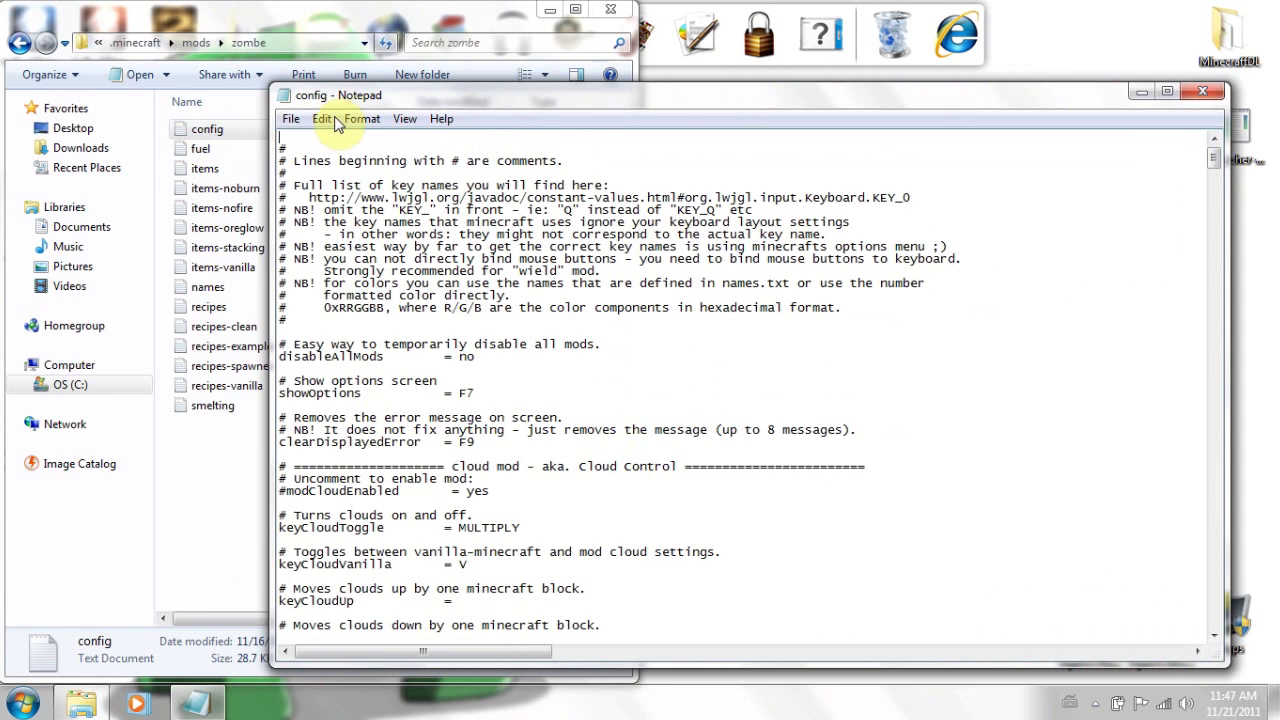
double_click(388, 96)
Enable the build mod by removing the # in front of modBuildEnabled in the Classic Building section.
scroll(430, 330, "down", 3)
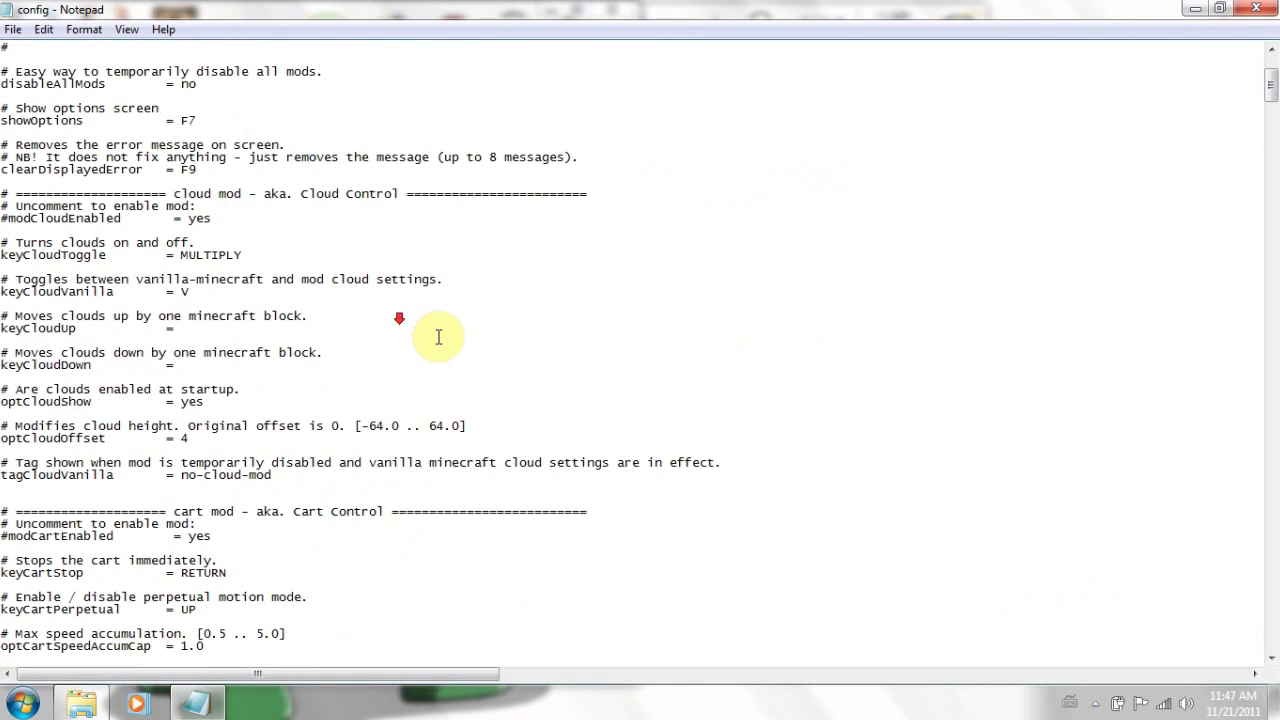
scroll(437, 328, "down", 17)
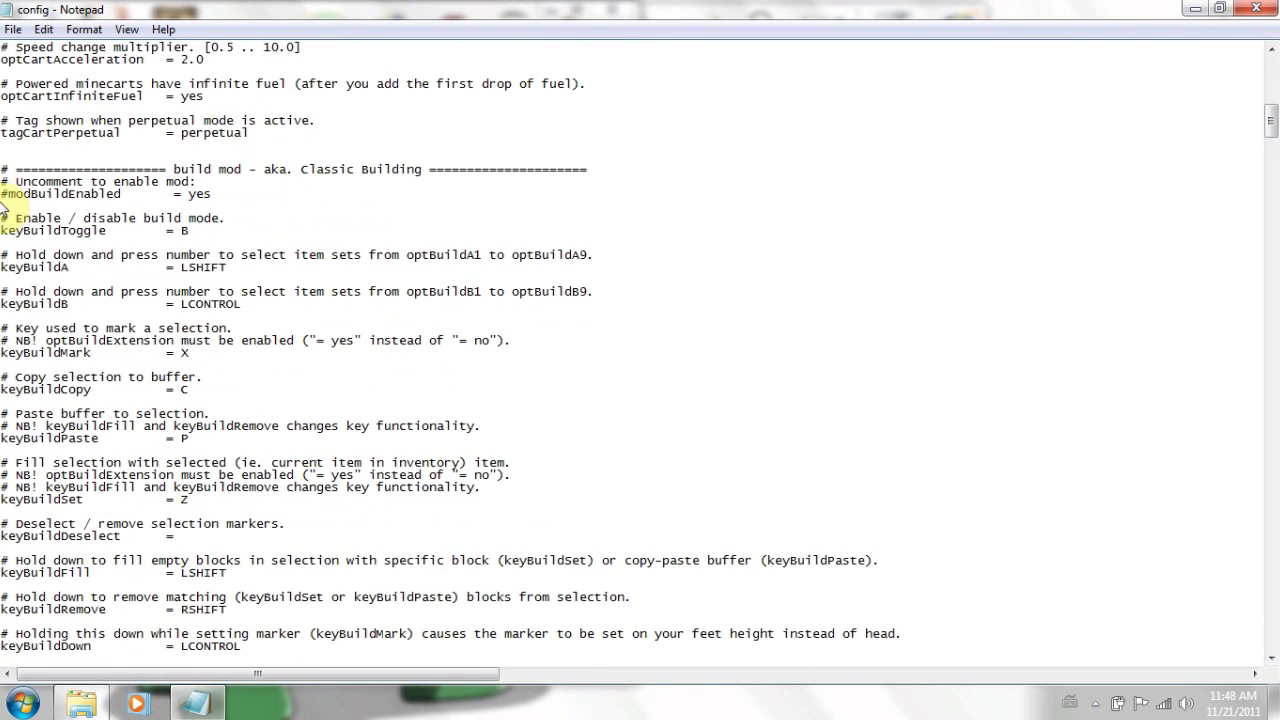
left_click_drag(218, 198, 3, 196)
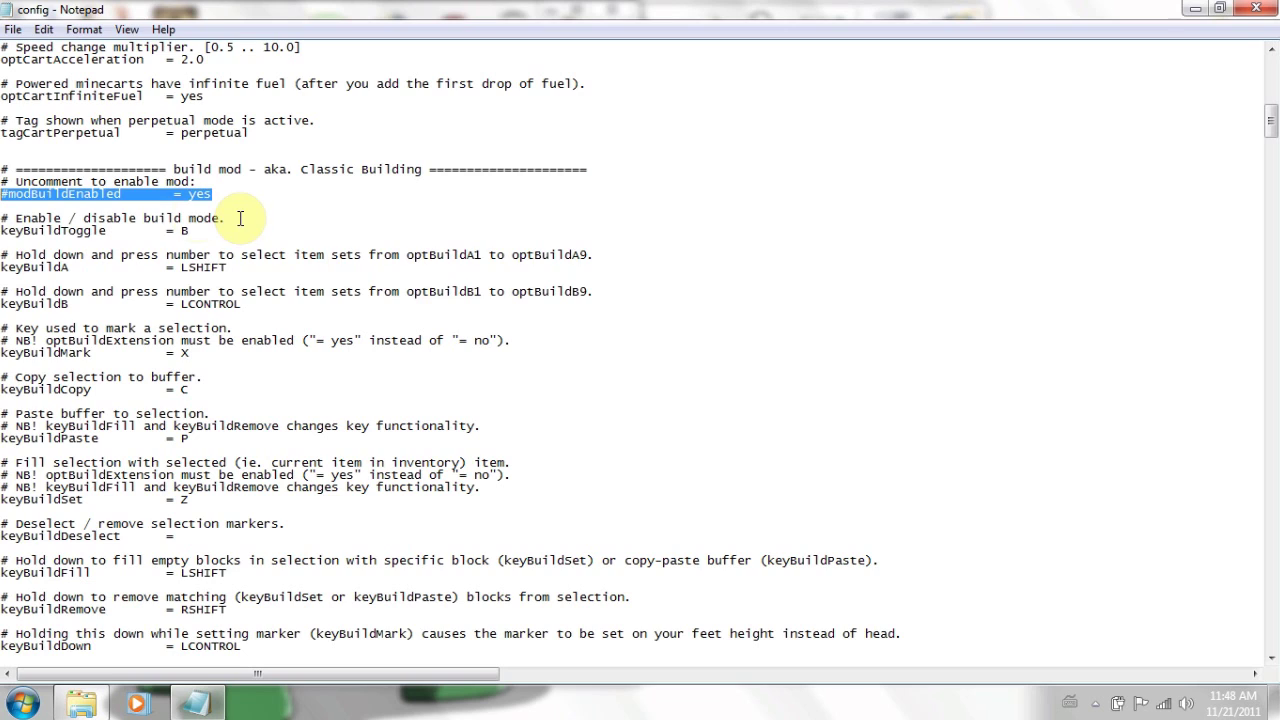
left_click(8, 194)
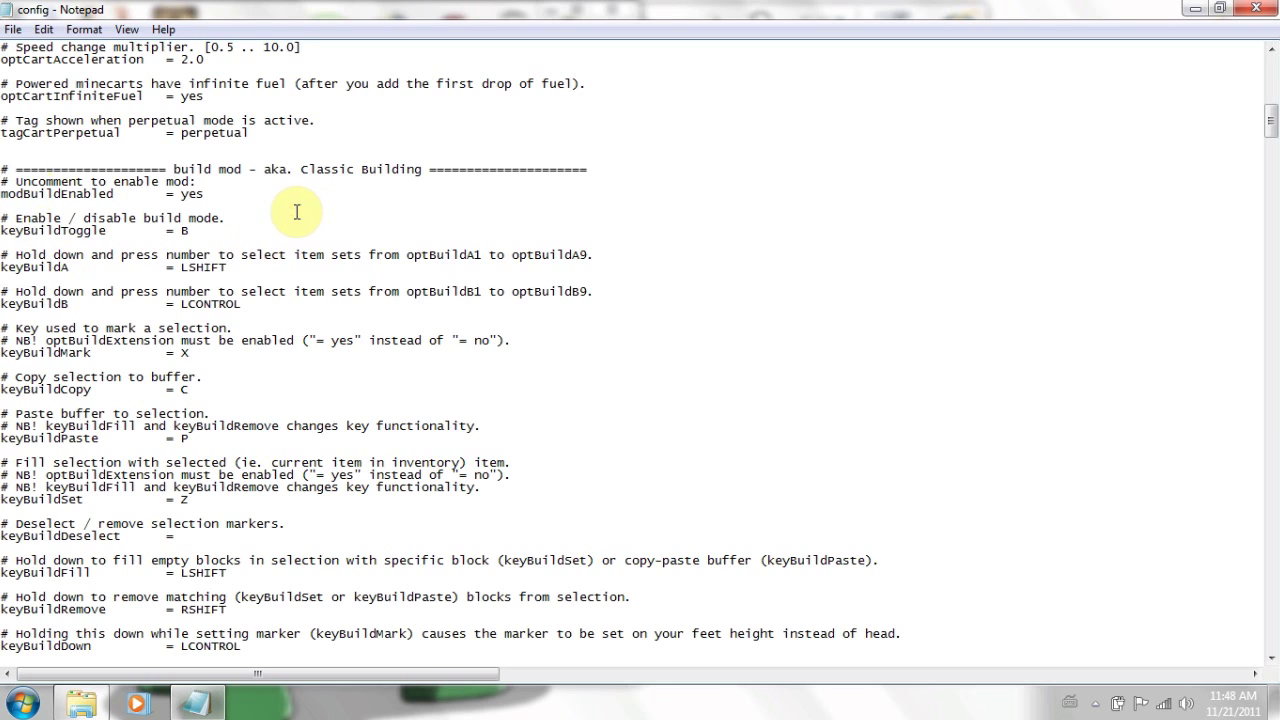
left_click(130, 201)
left_click_drag(205, 194, 22, 197)
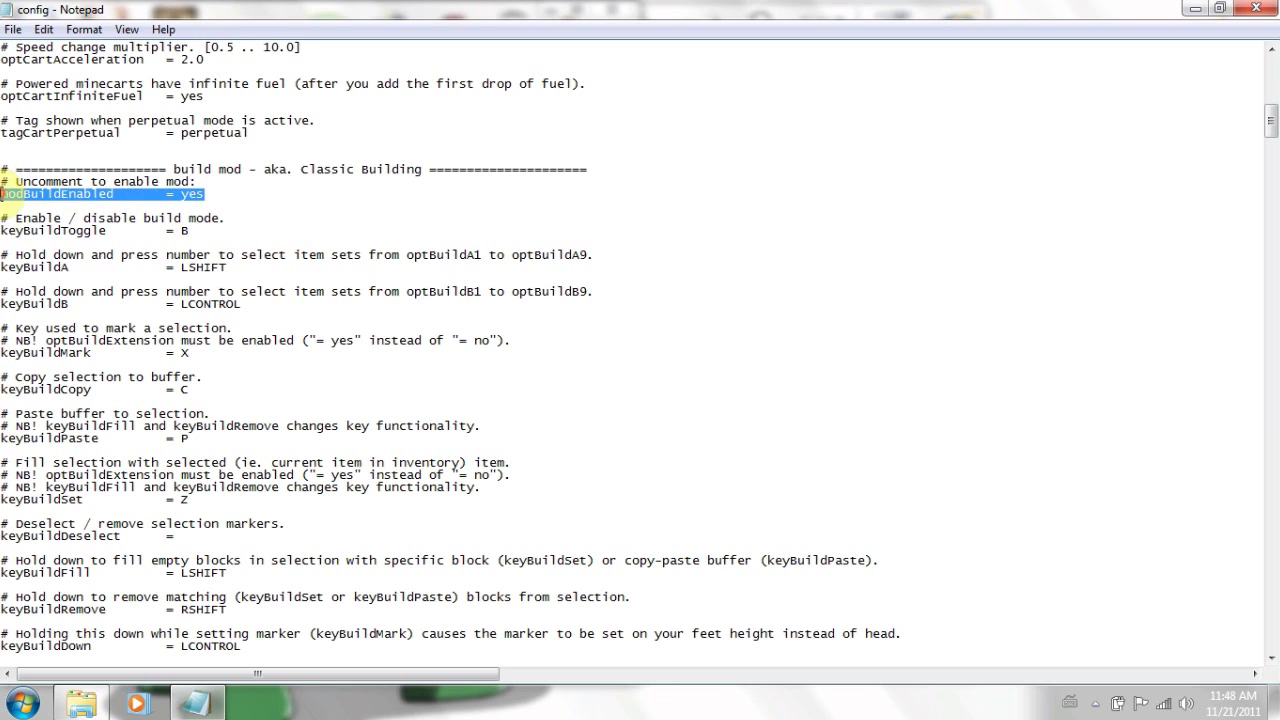
left_click(306, 203)
Enable the fly mod by removing the # in front of modFlyEnabled in the Flying section.
scroll(323, 251, "down", 10)
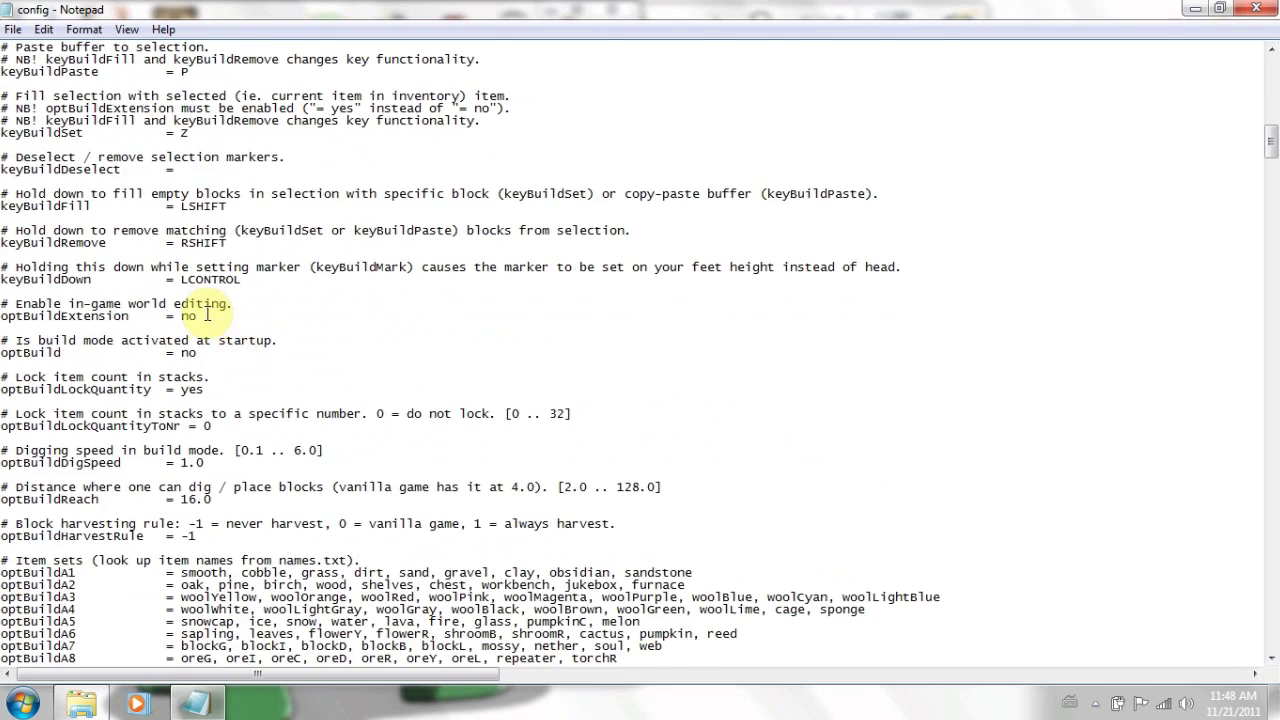
scroll(207, 315, "down", 20)
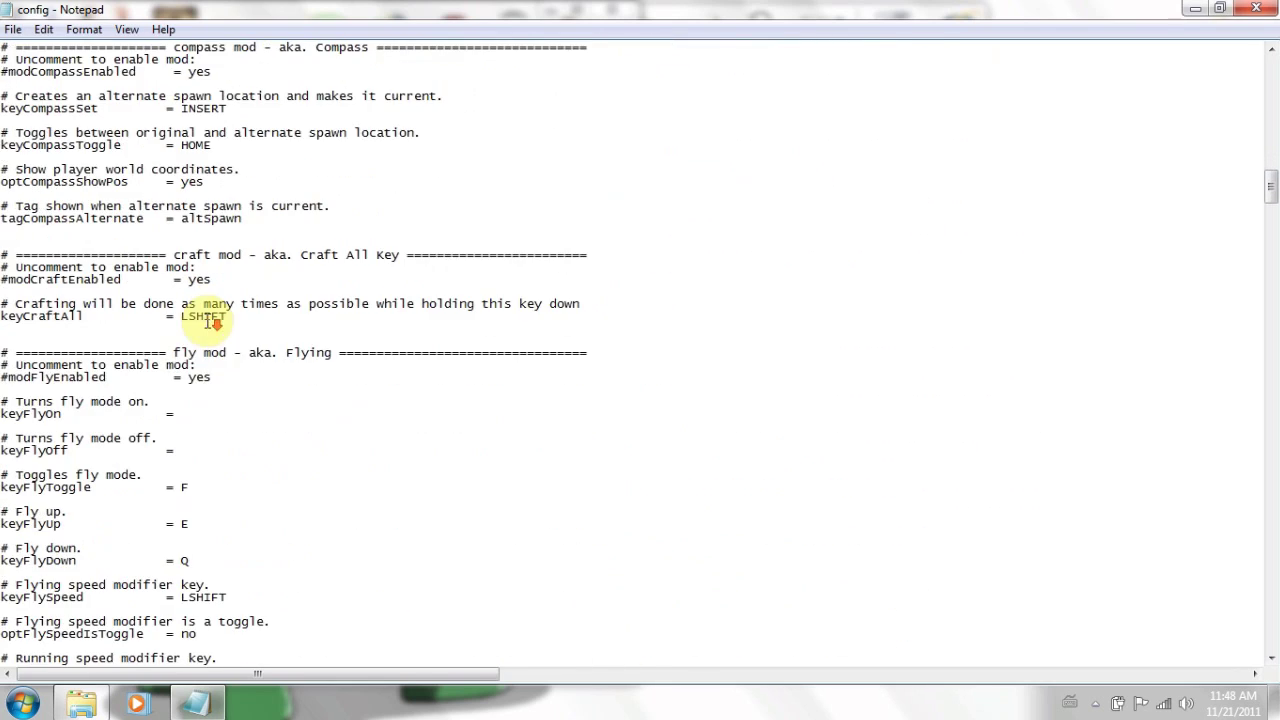
left_click(8, 381)
key("BackSpace")
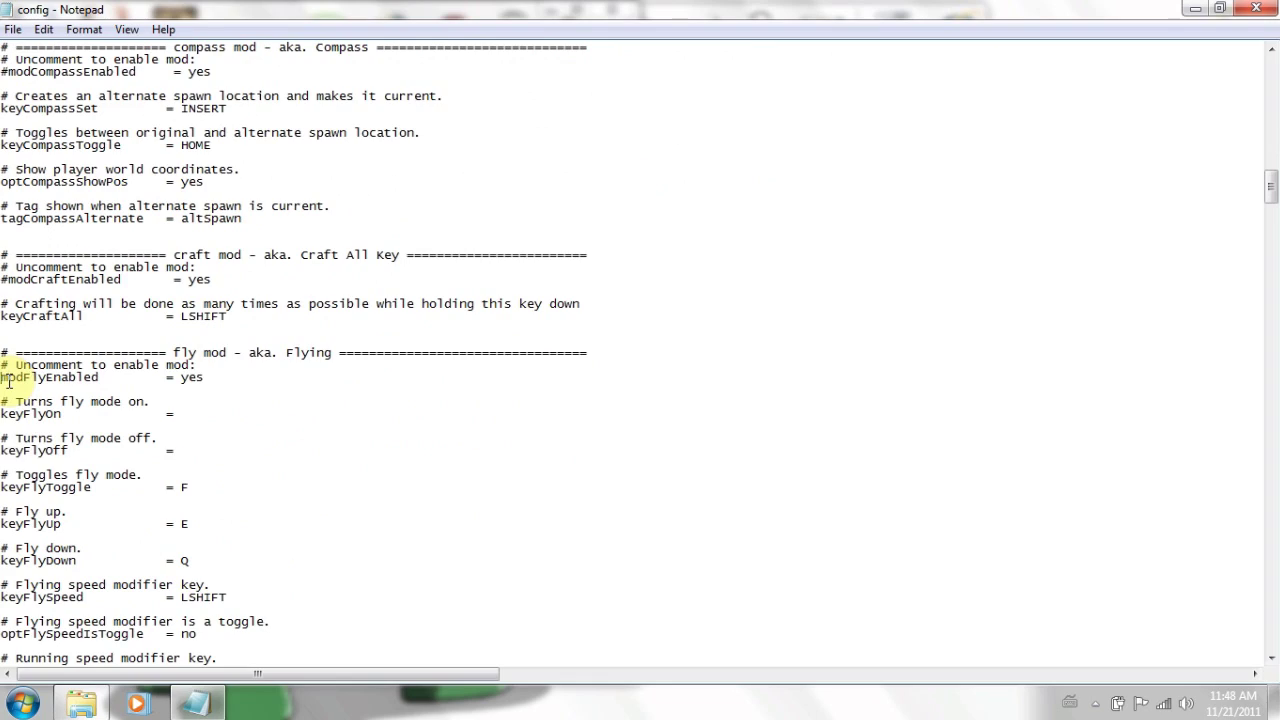
Try changing disableAllMods to yes and restore it to no.
scroll(325, 290, "up", 16)
scroll(325, 290, "up", 20)
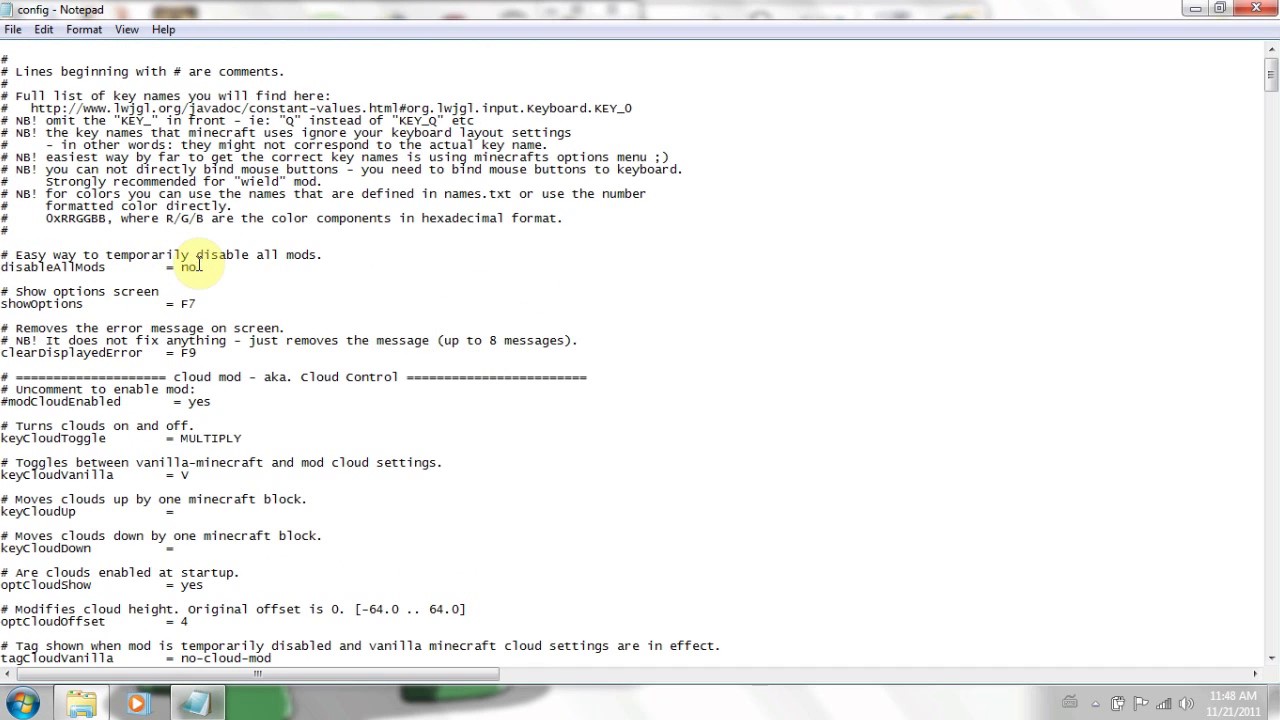
type("yes")
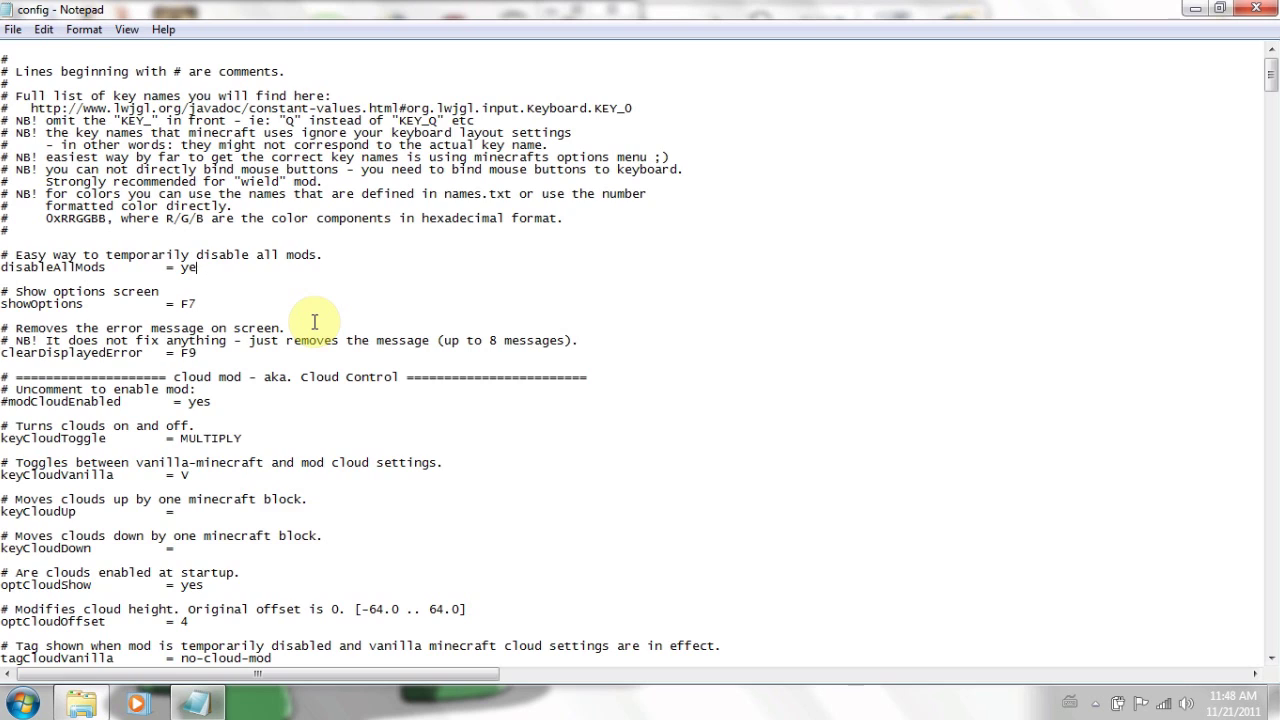
key("BackSpace")
type("no")
Save the config file and close both Notepad and the zombe folder window.
left_click(12, 30)
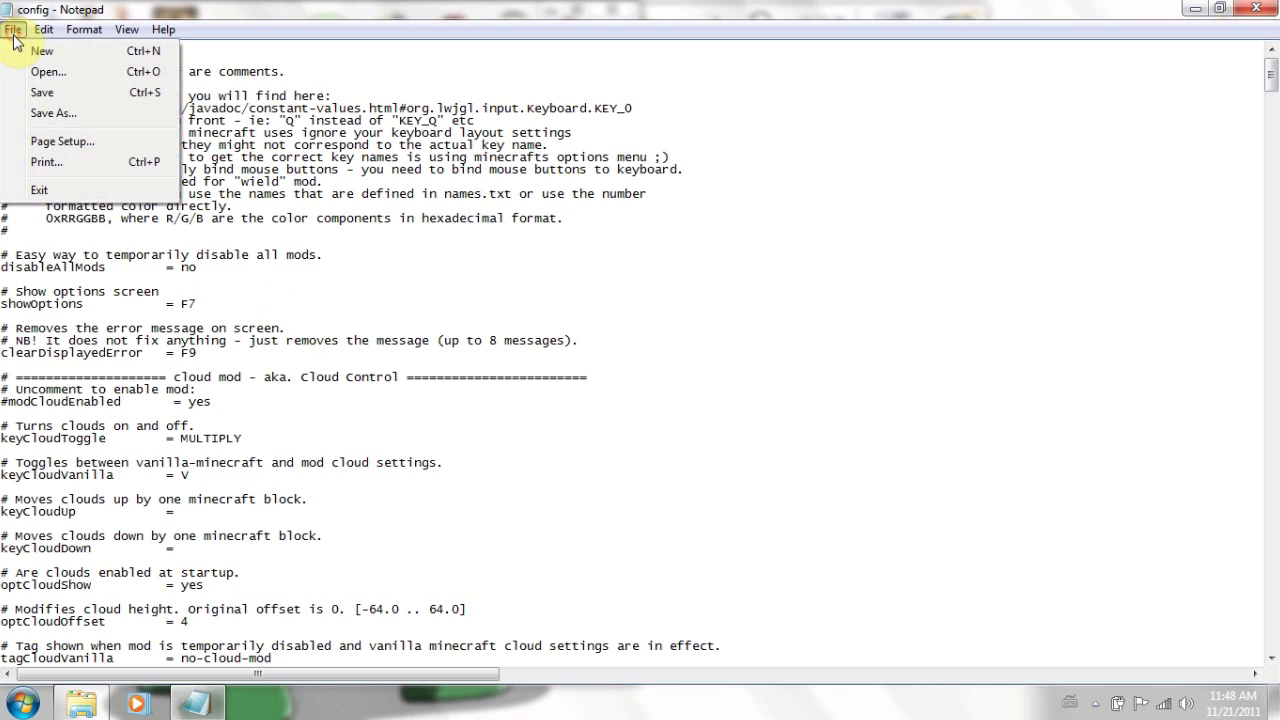
left_click(64, 92)
left_click(1253, 9)
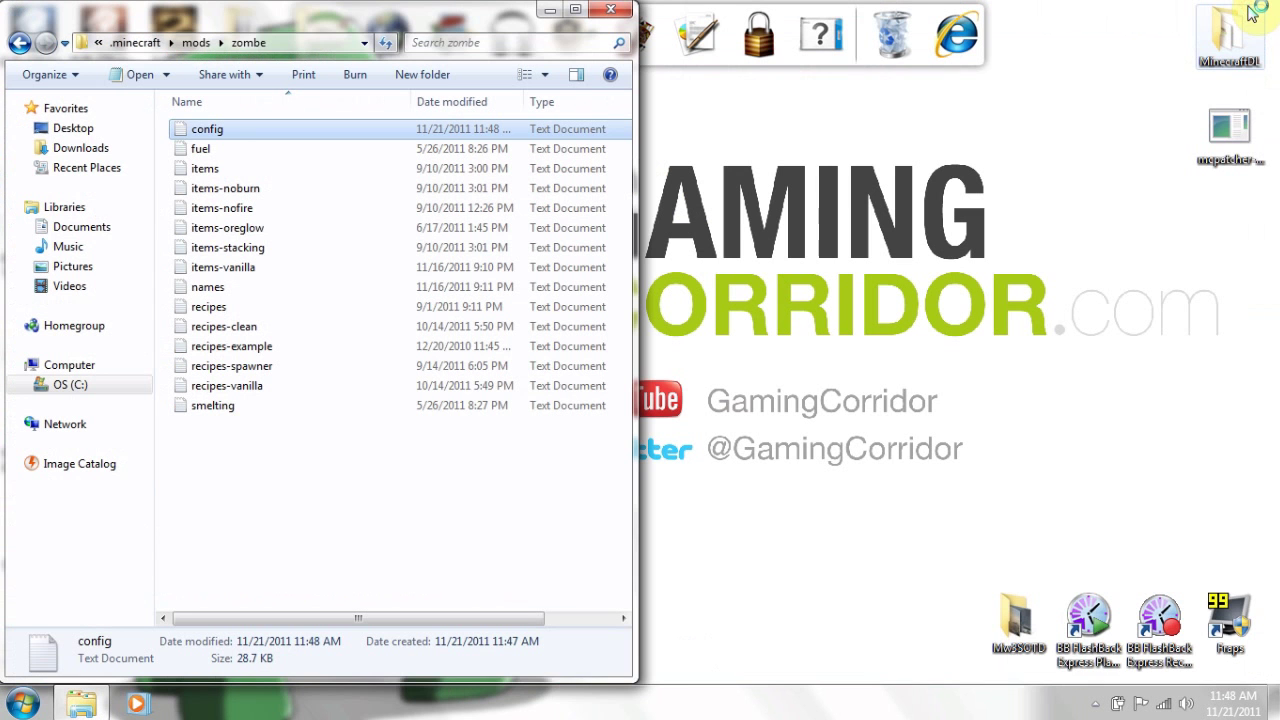
left_click(610, 9)
Start Minecraft from the desktop and proceed through the launcher's login to the title screen.
double_click(42, 610)
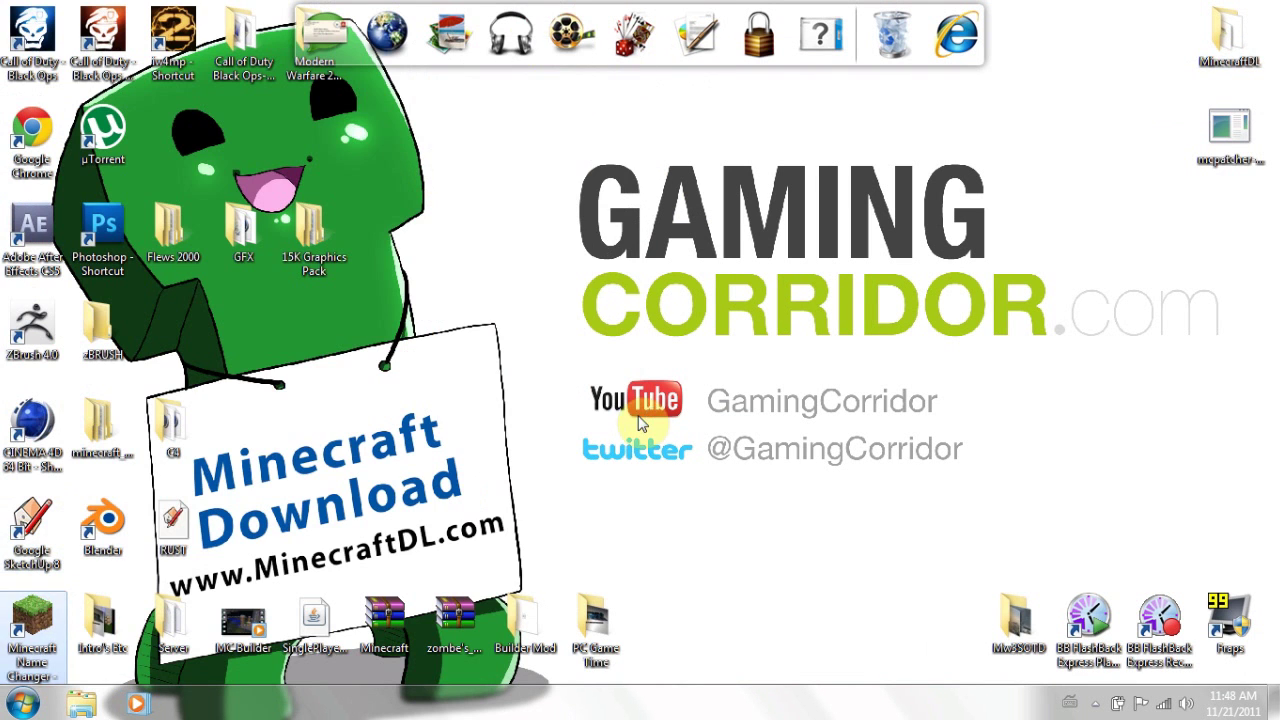
key("Return")
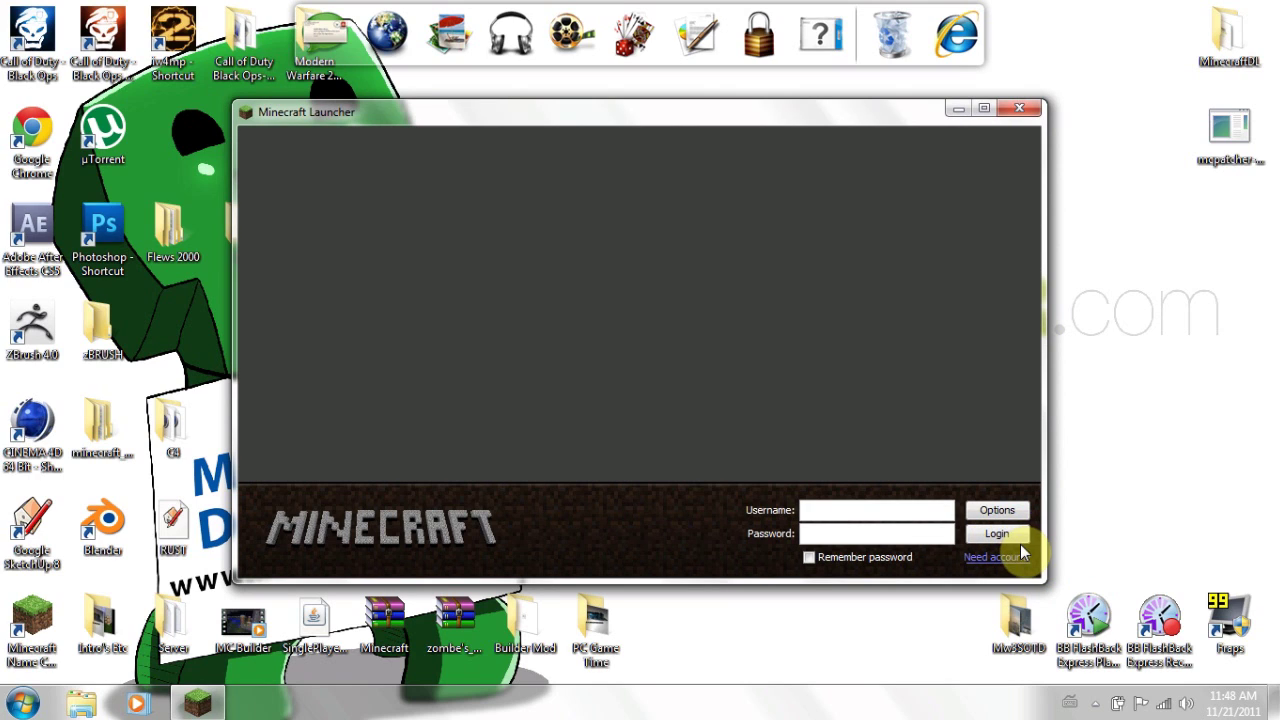
left_click(1018, 534)
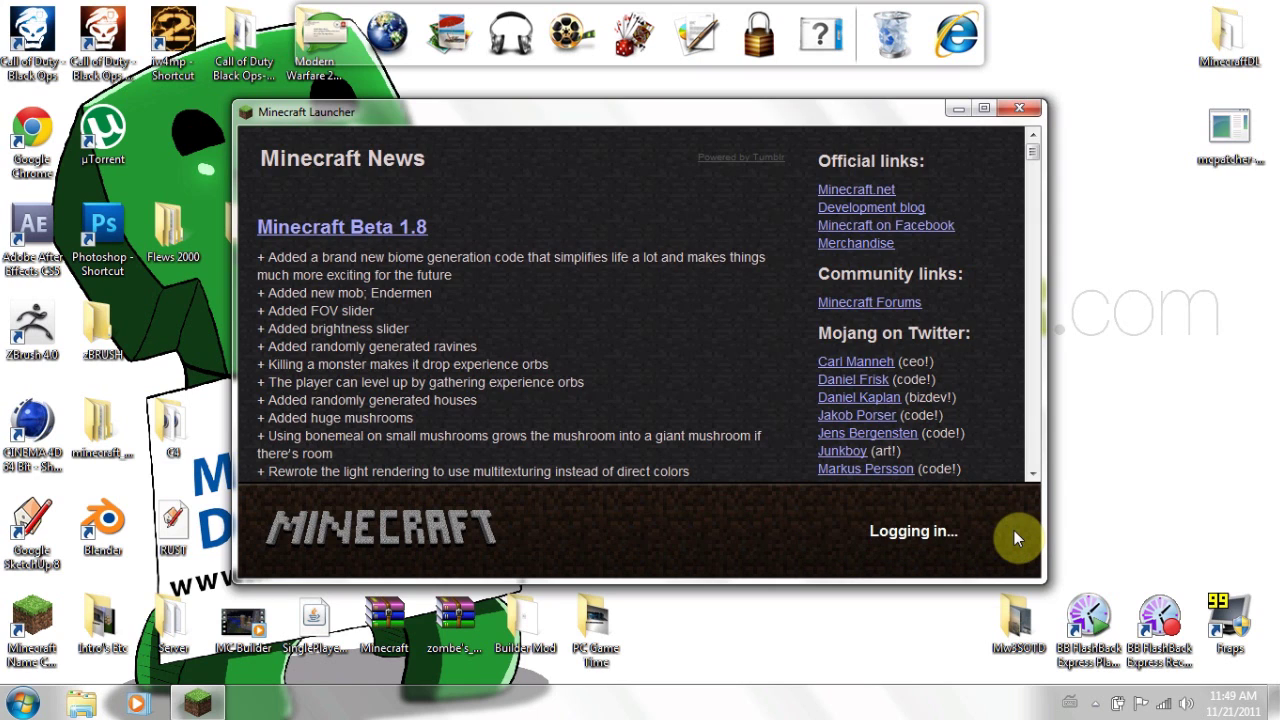
left_click(978, 542)
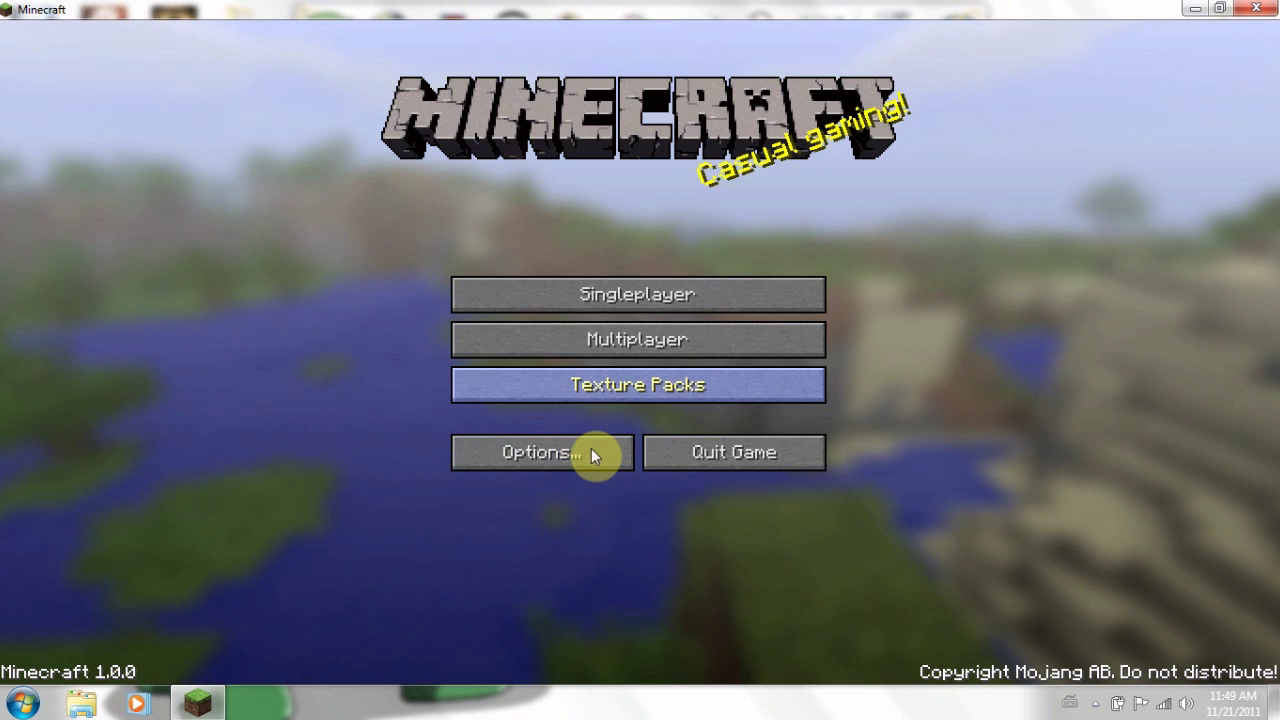
Load the singleplayer save New World, then pause and resume the game.
left_click(631, 292)
left_click(491, 320)
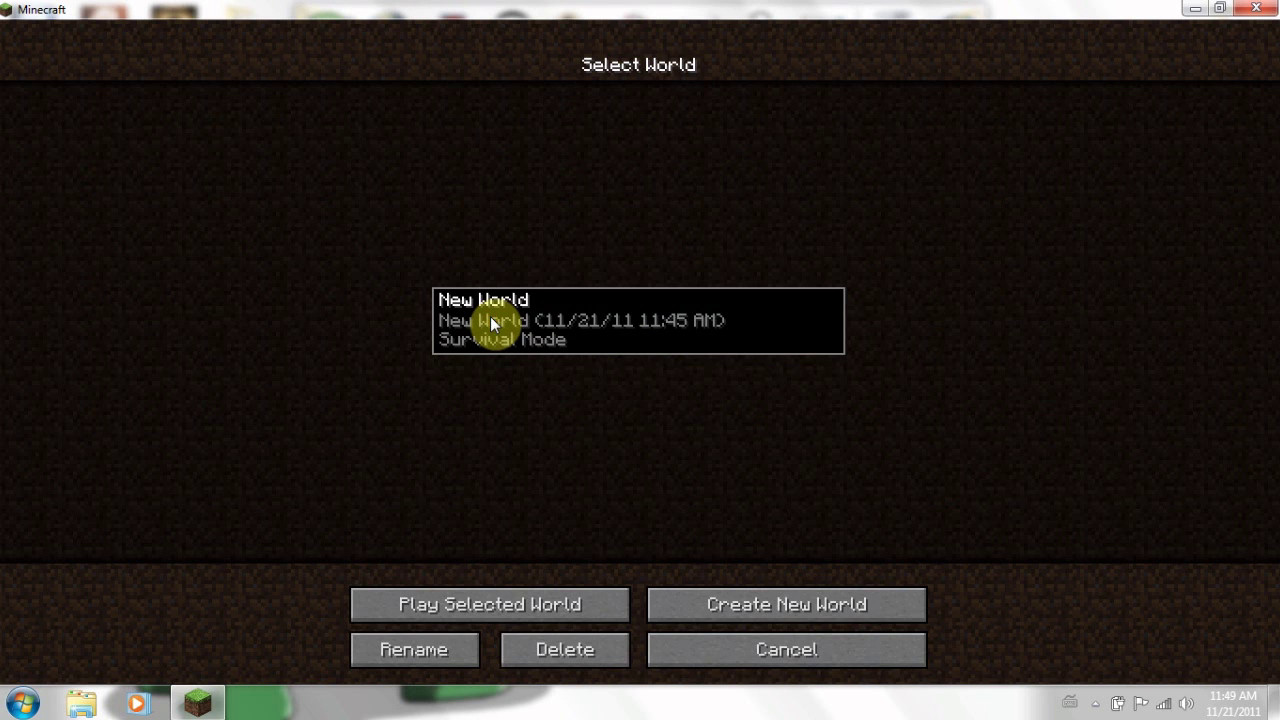
left_click(491, 320)
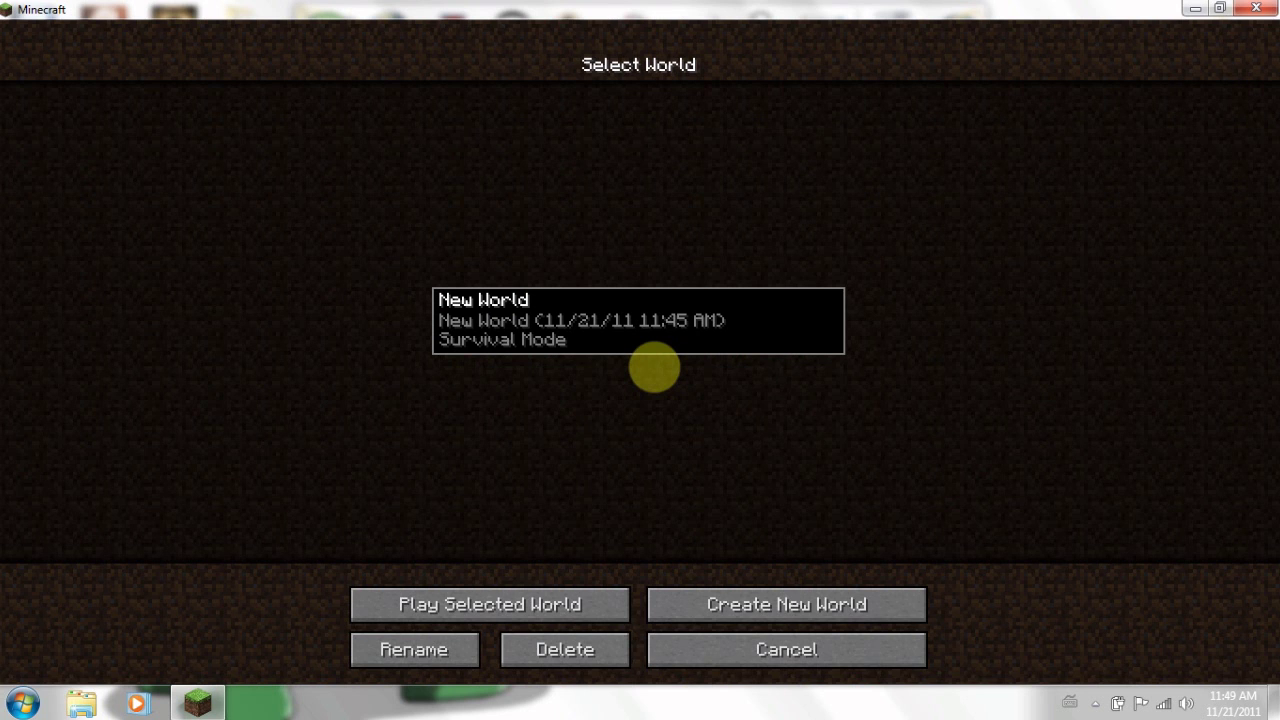
double_click(654, 345)
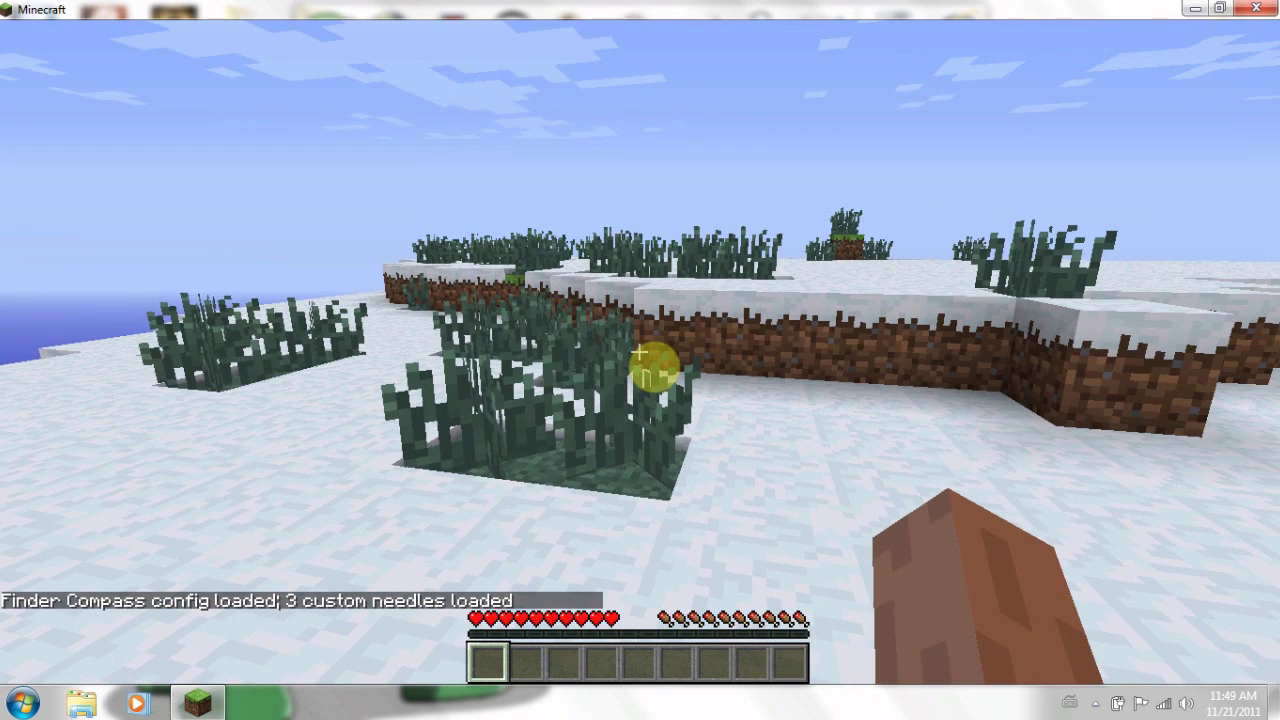
key("Escape")
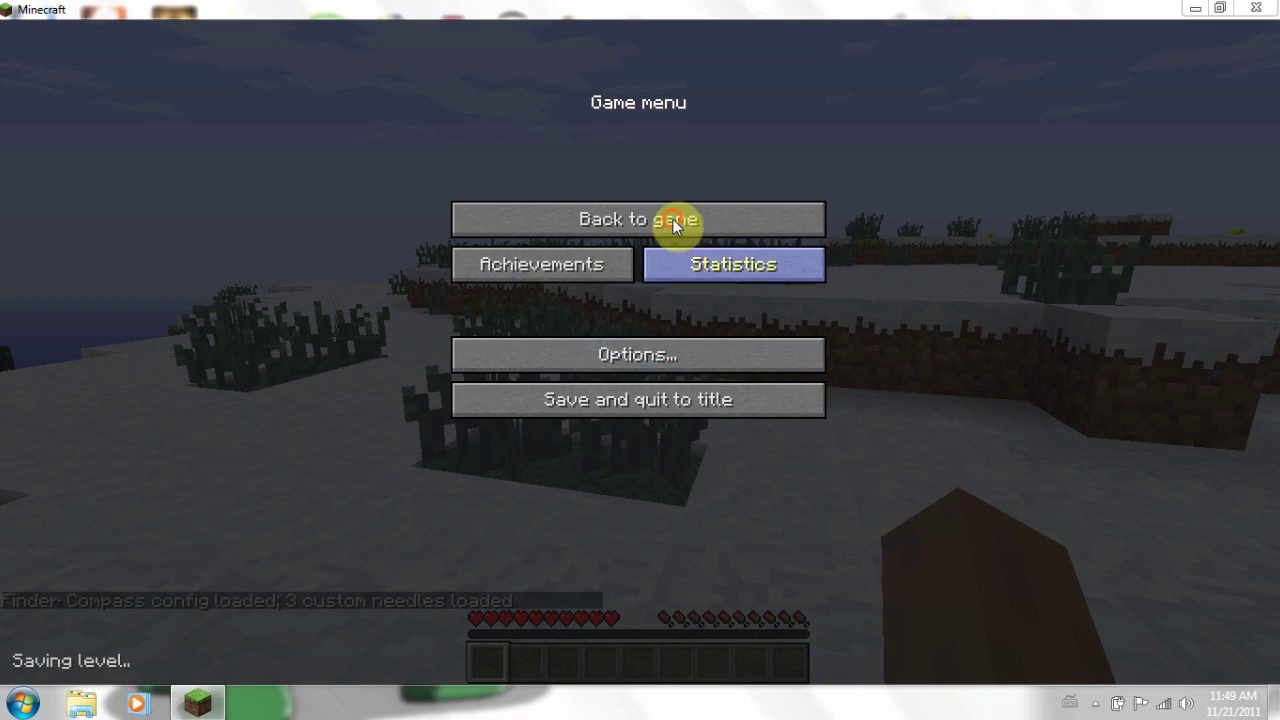
left_click(673, 218)
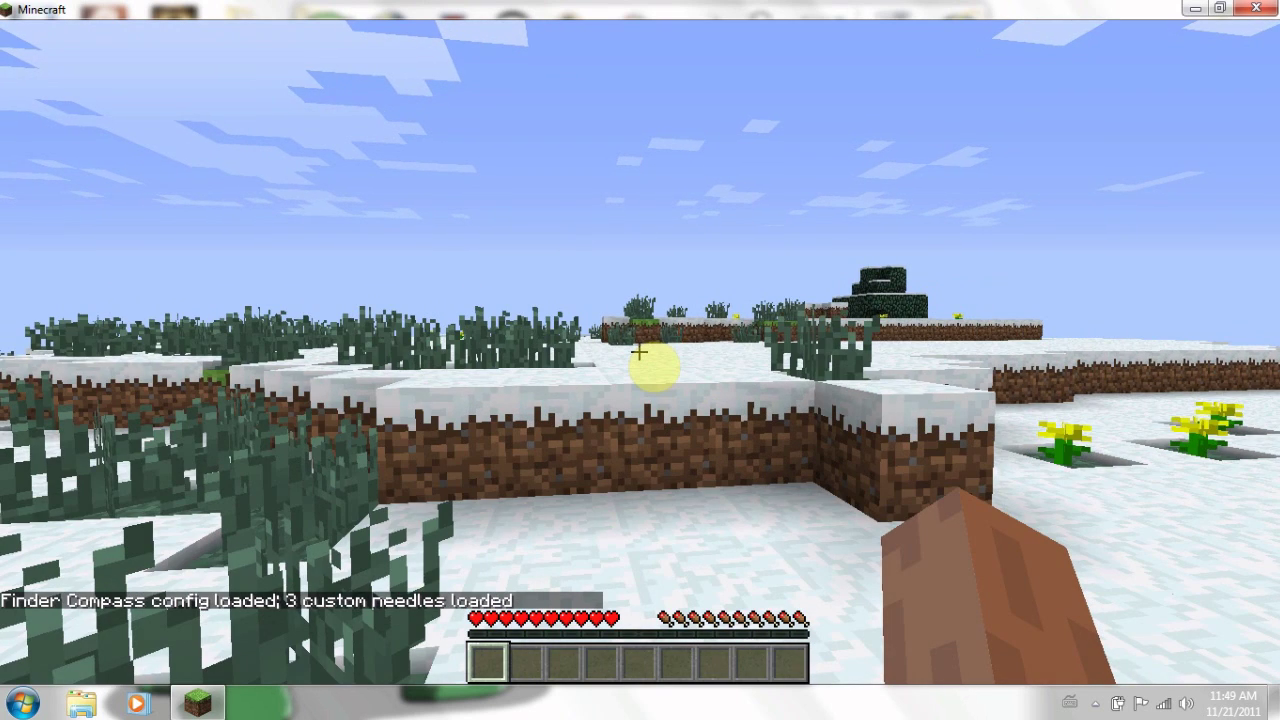
Walk the player forward and jump onto the snow-covered ledge ahead.
key("w")
key("w")
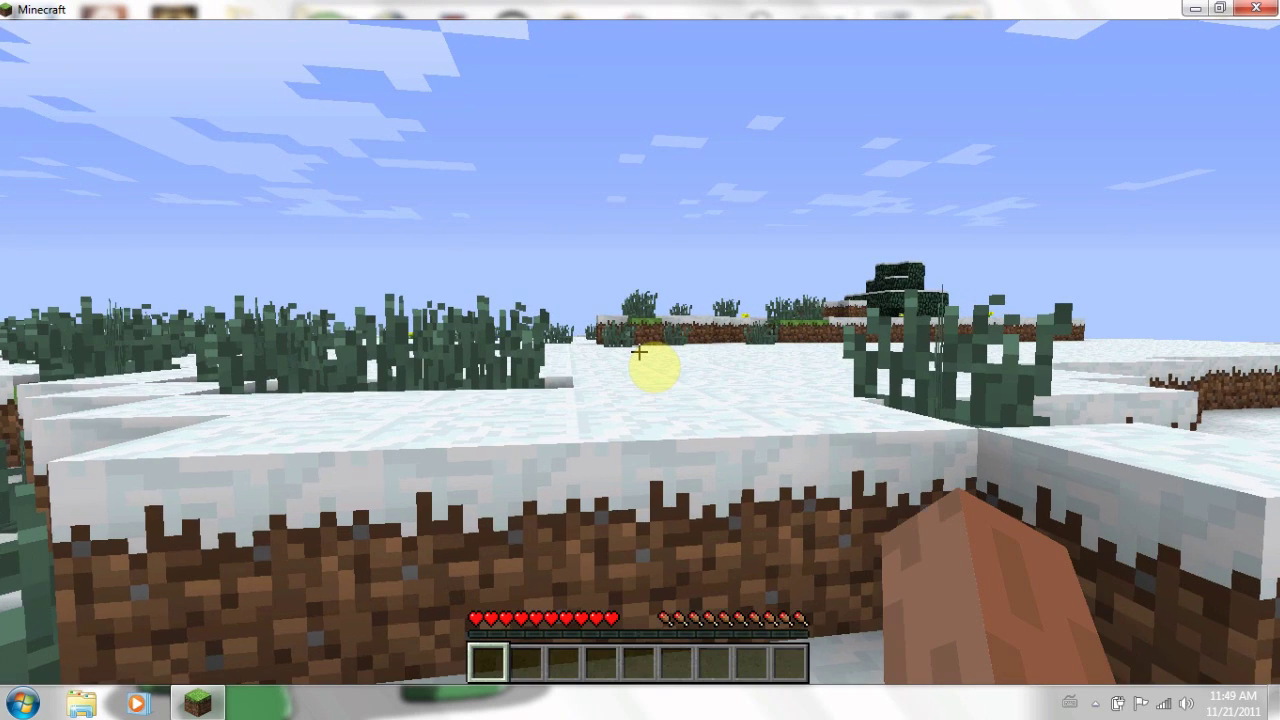
key("space")
key("w")
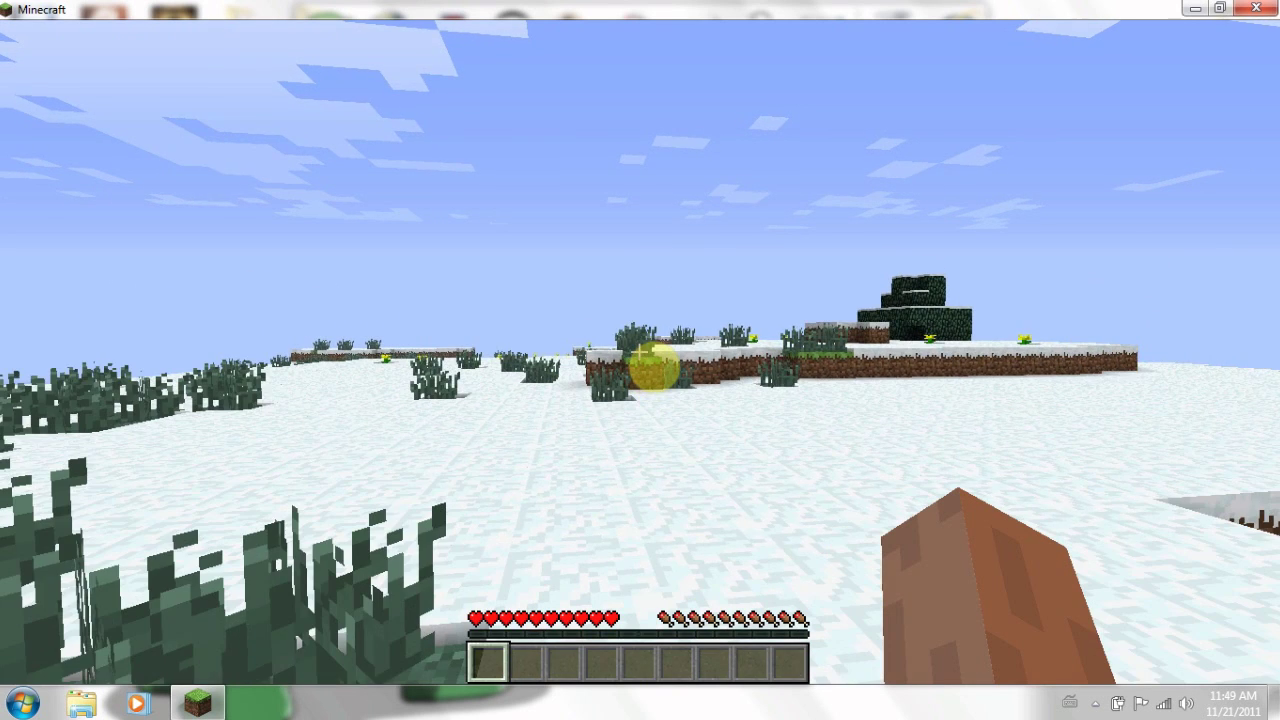
Turn on builder mode and fill the hotbar with the wood item set, followed by the coloured wool item set.
key("w")
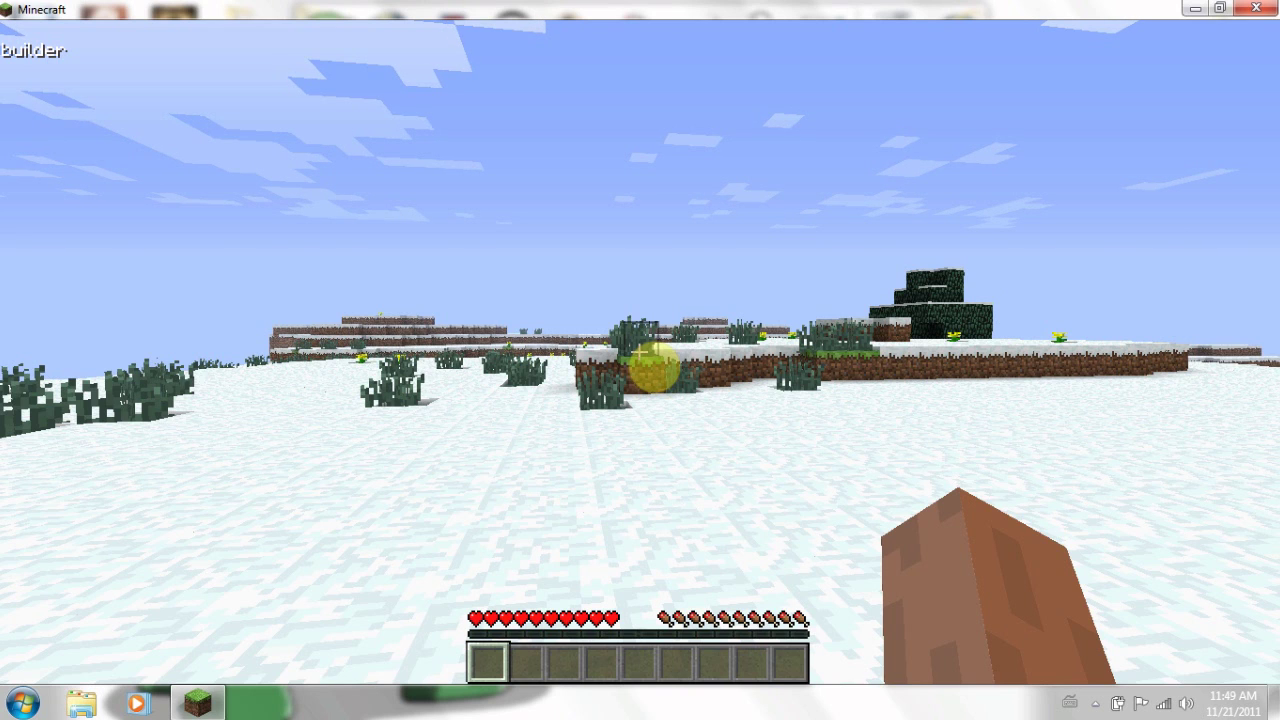
scroll(650, 370, "down", 1)
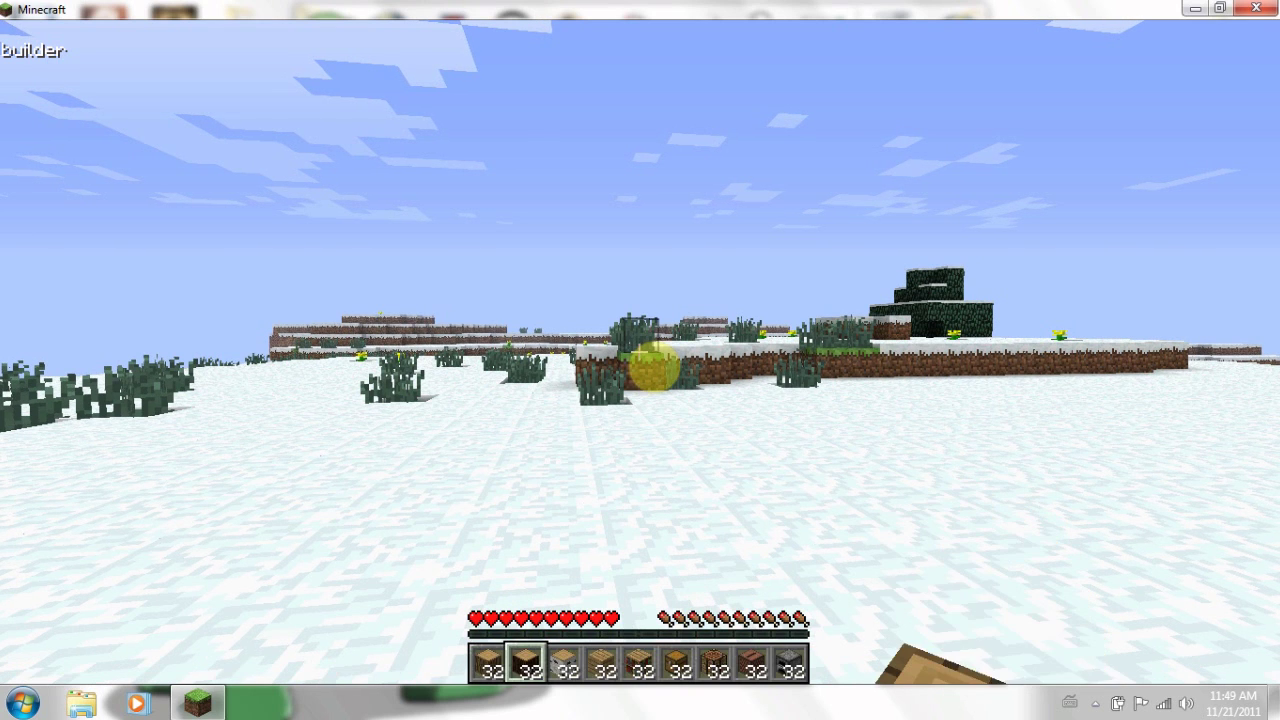
scroll(640, 360, "down", 1)
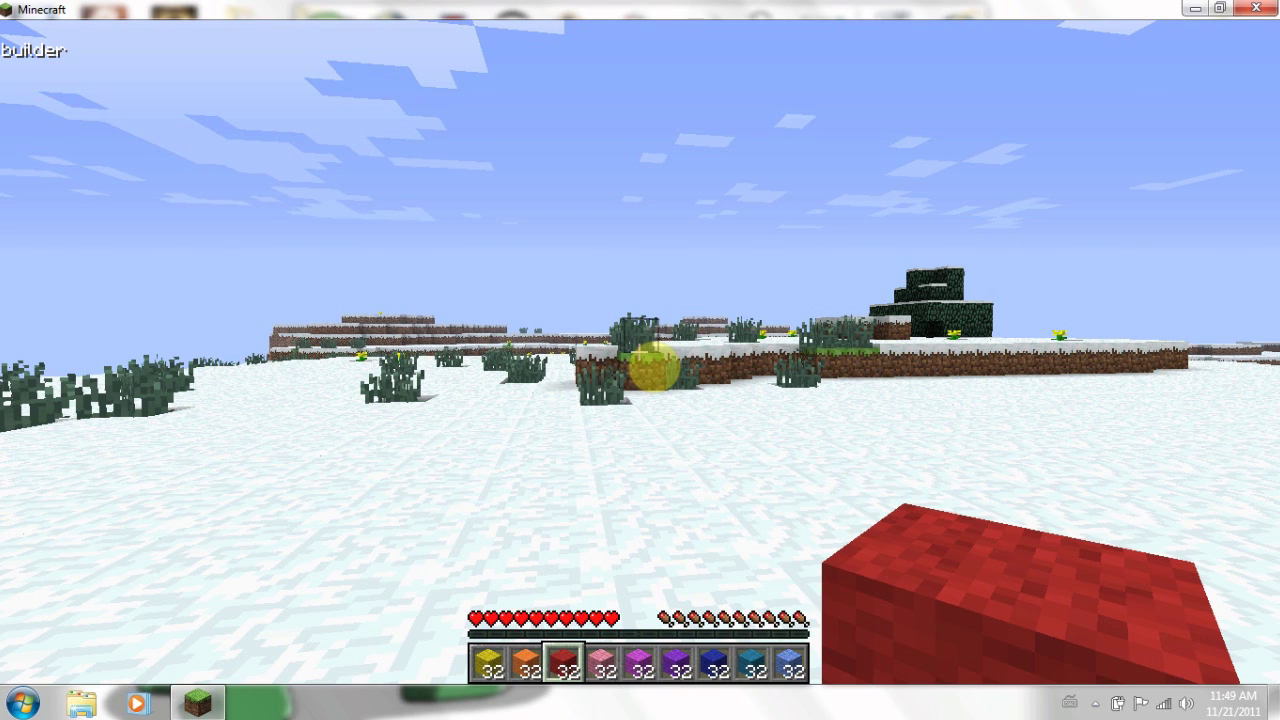
Cycle the builder hotbar through the stone, coloured wool, plant, and door and redstone item sets to the ladder set.
scroll(640, 360, "up", 2)
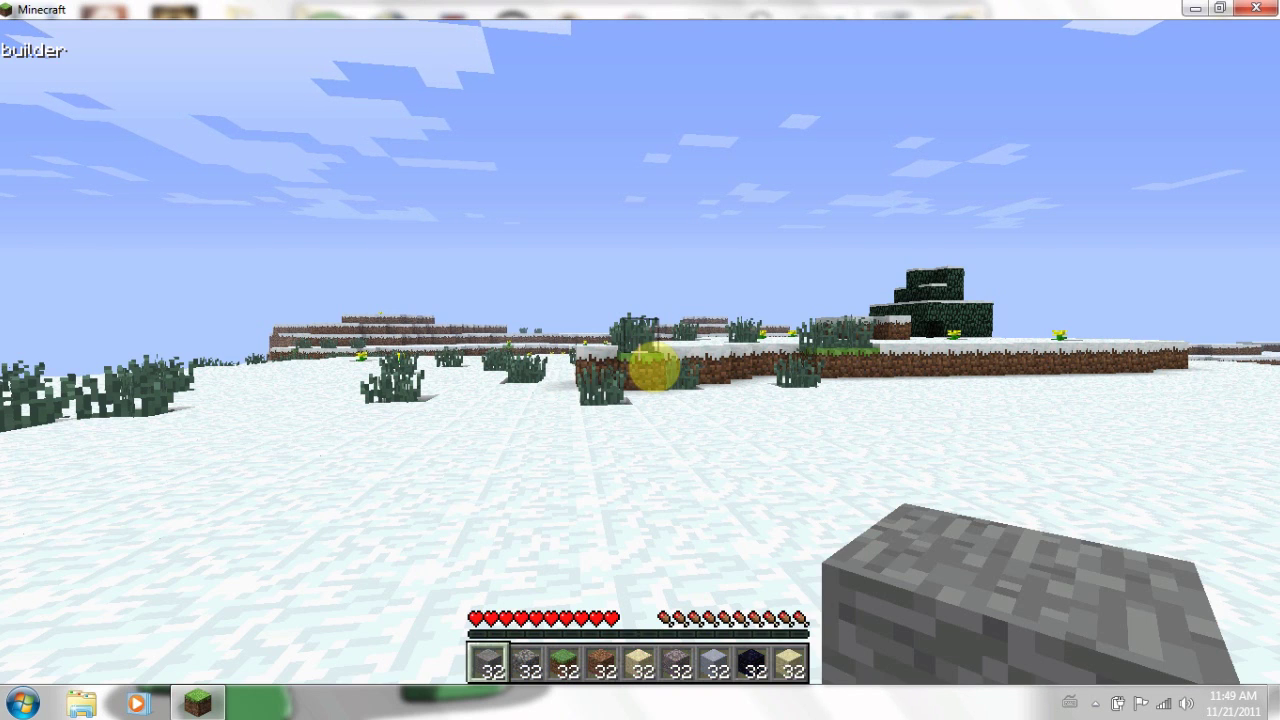
scroll(640, 360, "down", 1)
scroll(640, 360, "down", 3)
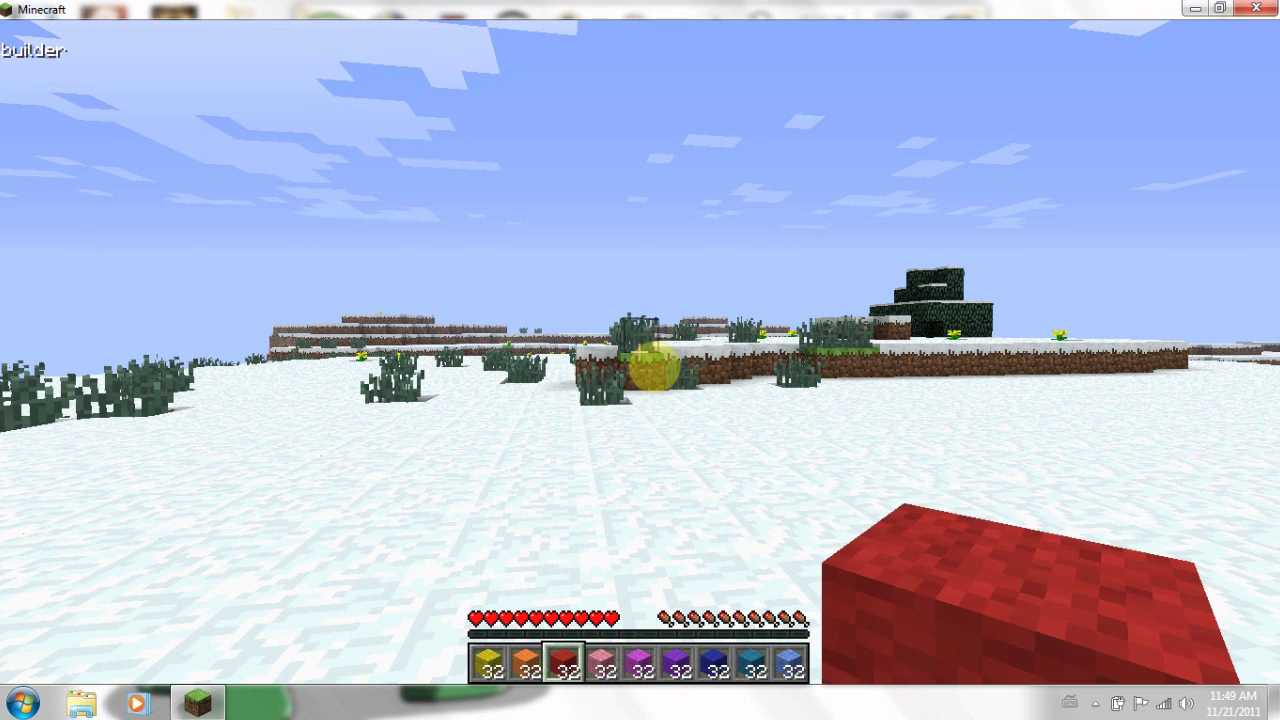
scroll(640, 360, "down", 2)
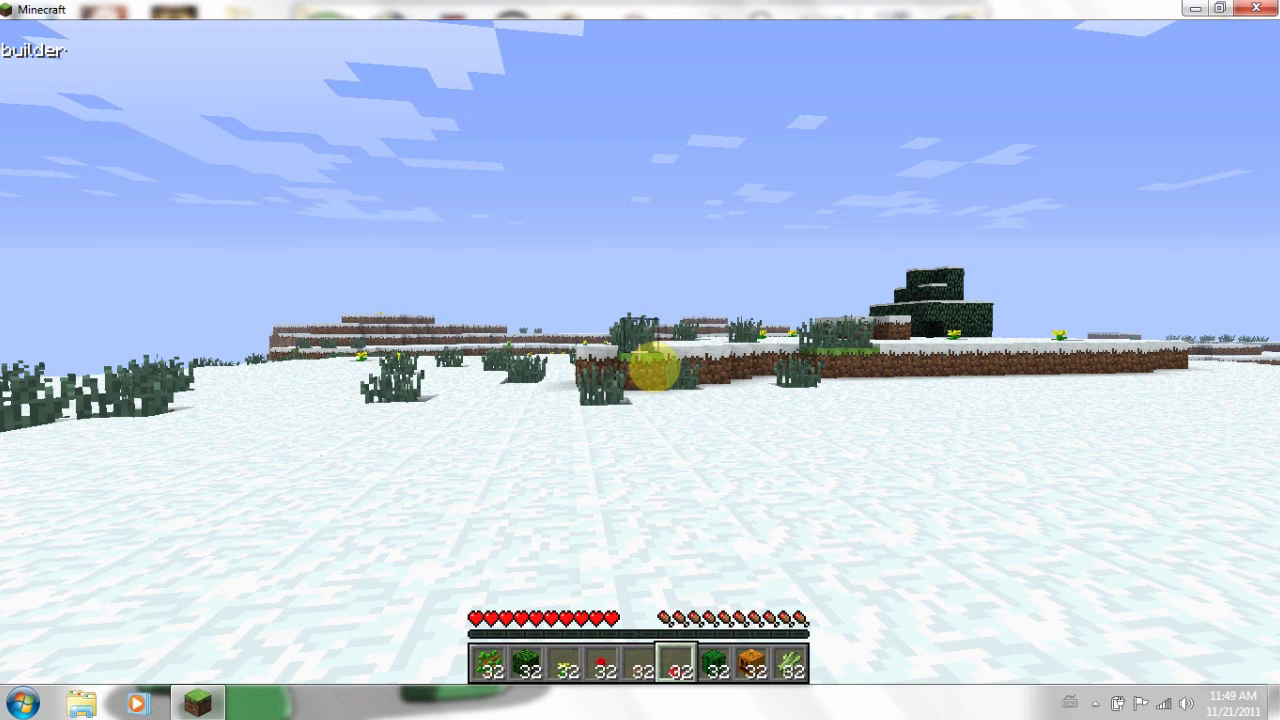
scroll(640, 360, "down", 2)
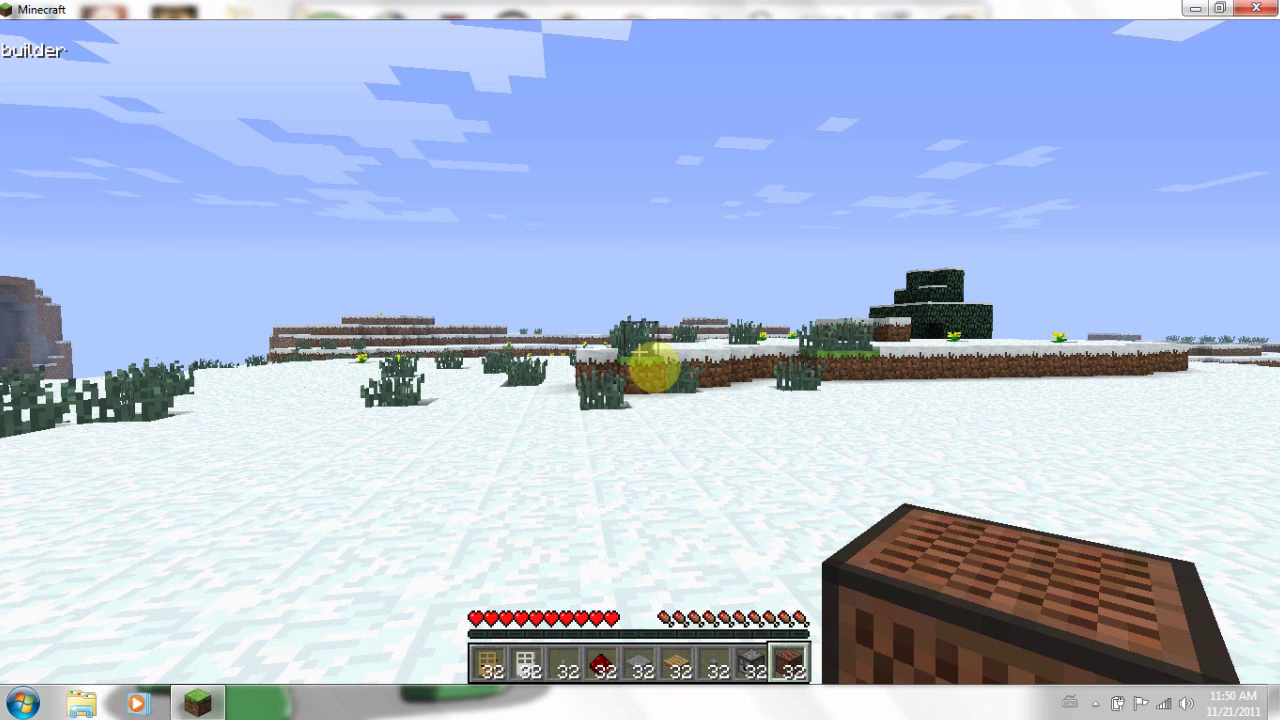
scroll(640, 360, "down", 1)
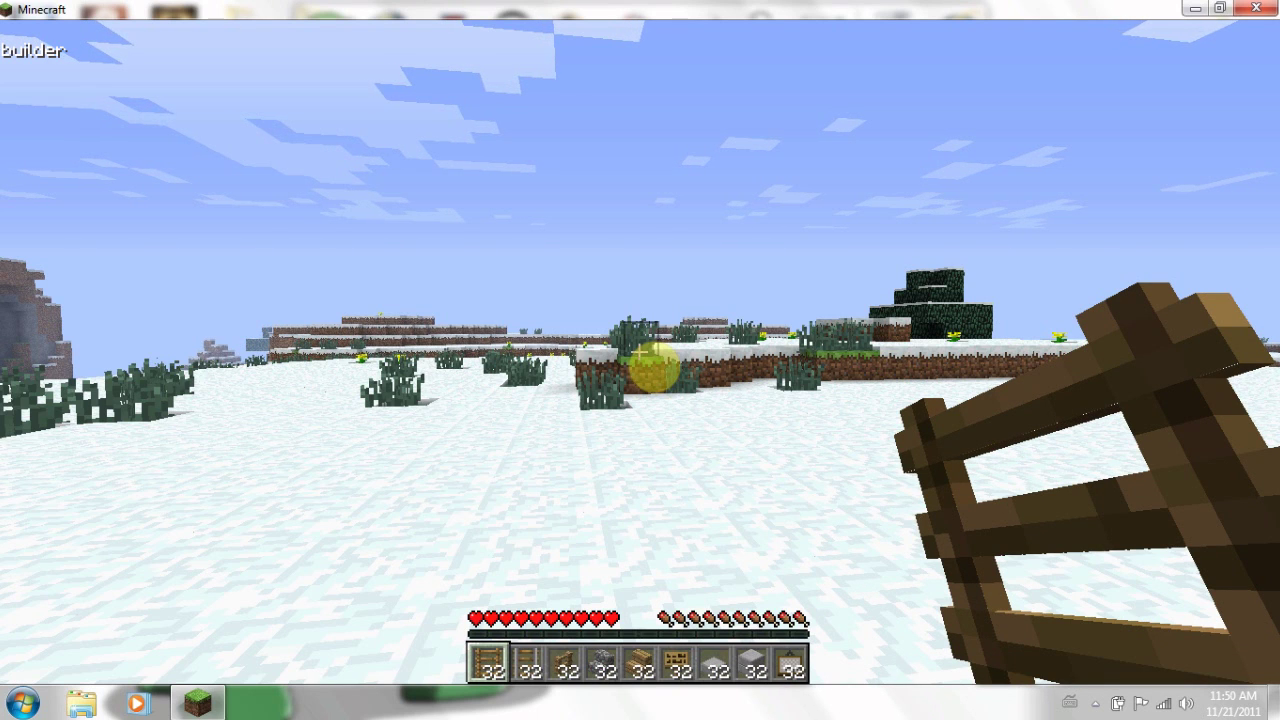
Advance the builder hotbar through the rail and monster spawner sets to the set with diamond tools and torches.
scroll(640, 360, "down", 10)
scroll(640, 360, "down", 1)
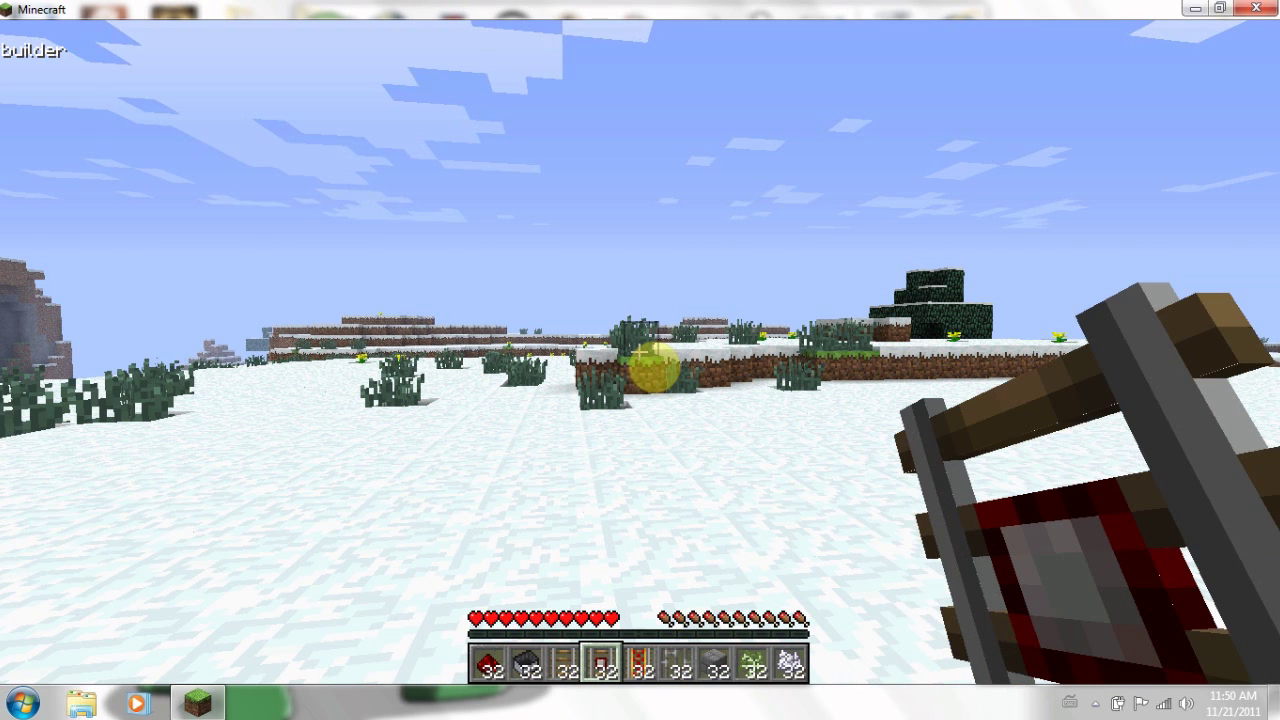
scroll(640, 360, "down", 2)
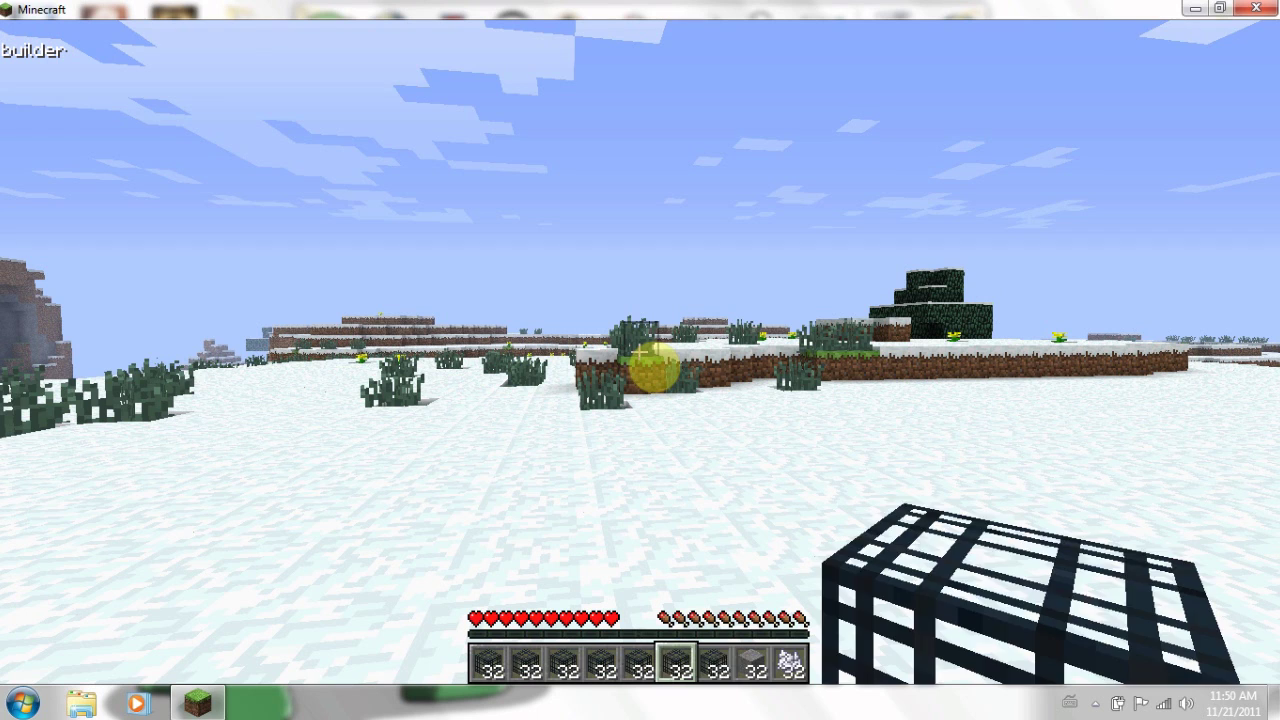
scroll(640, 360, "down", 1)
scroll(640, 360, "down", 2)
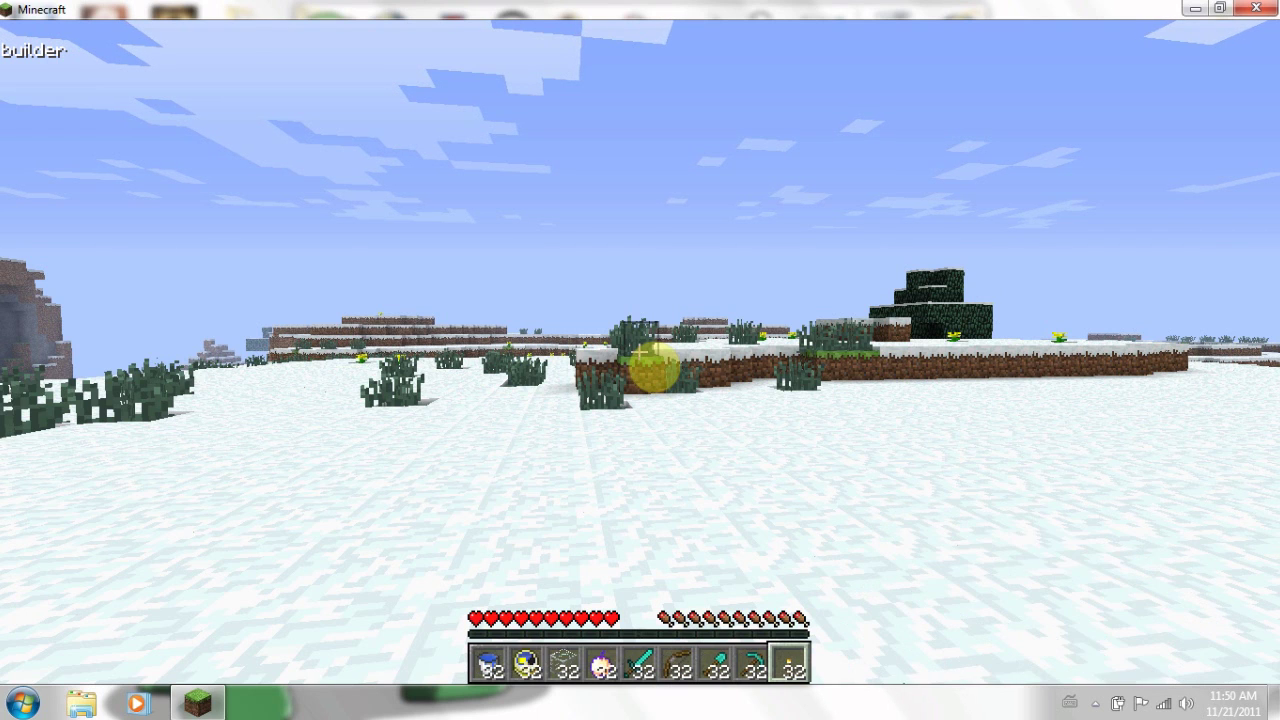
Switch between the two diamond tool sets, ending on the one with the water bucket and with the torch in hand.
scroll(640, 360, "up", 1)
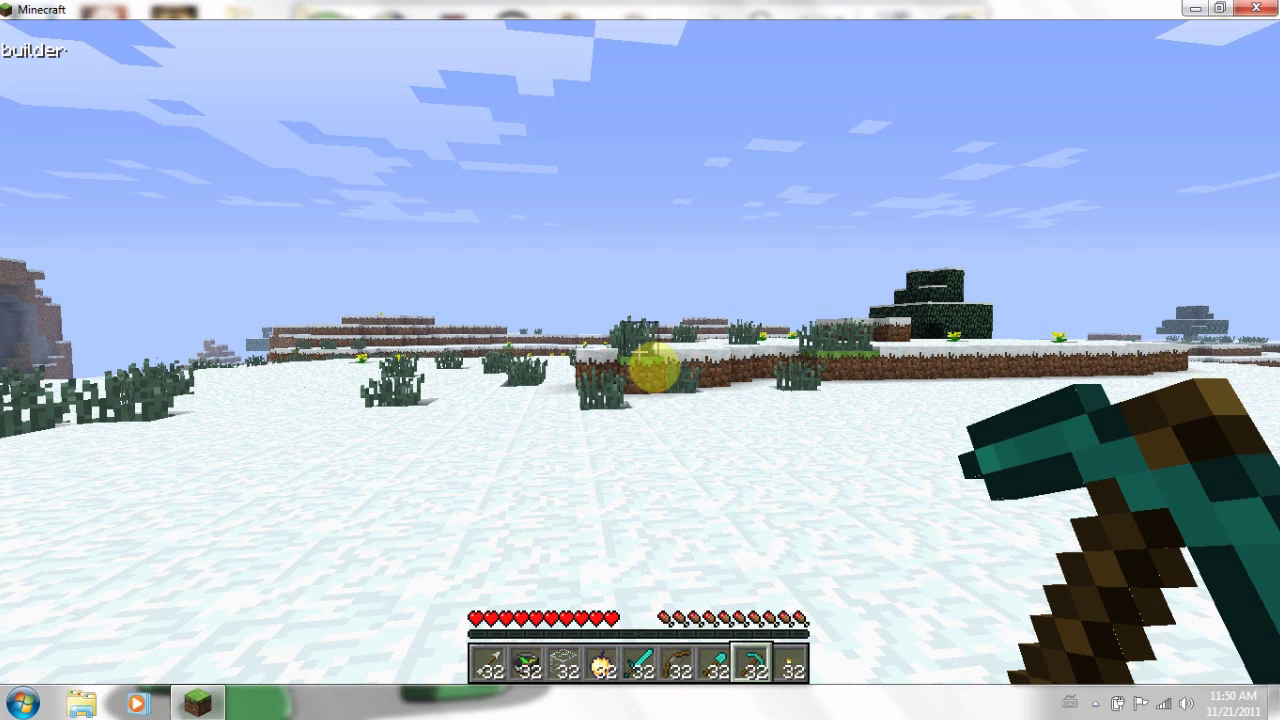
scroll(640, 360, "down", 1)
scroll(640, 360, "up", 1)
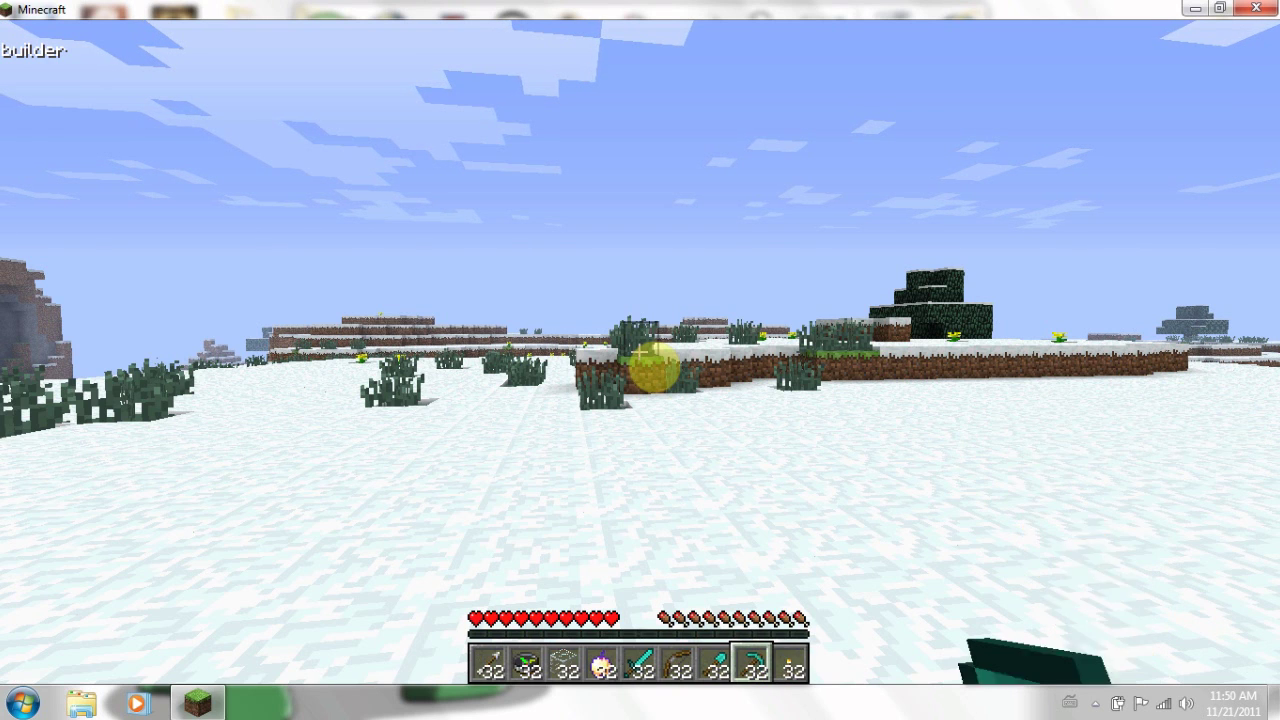
scroll(640, 360, "down", 1)
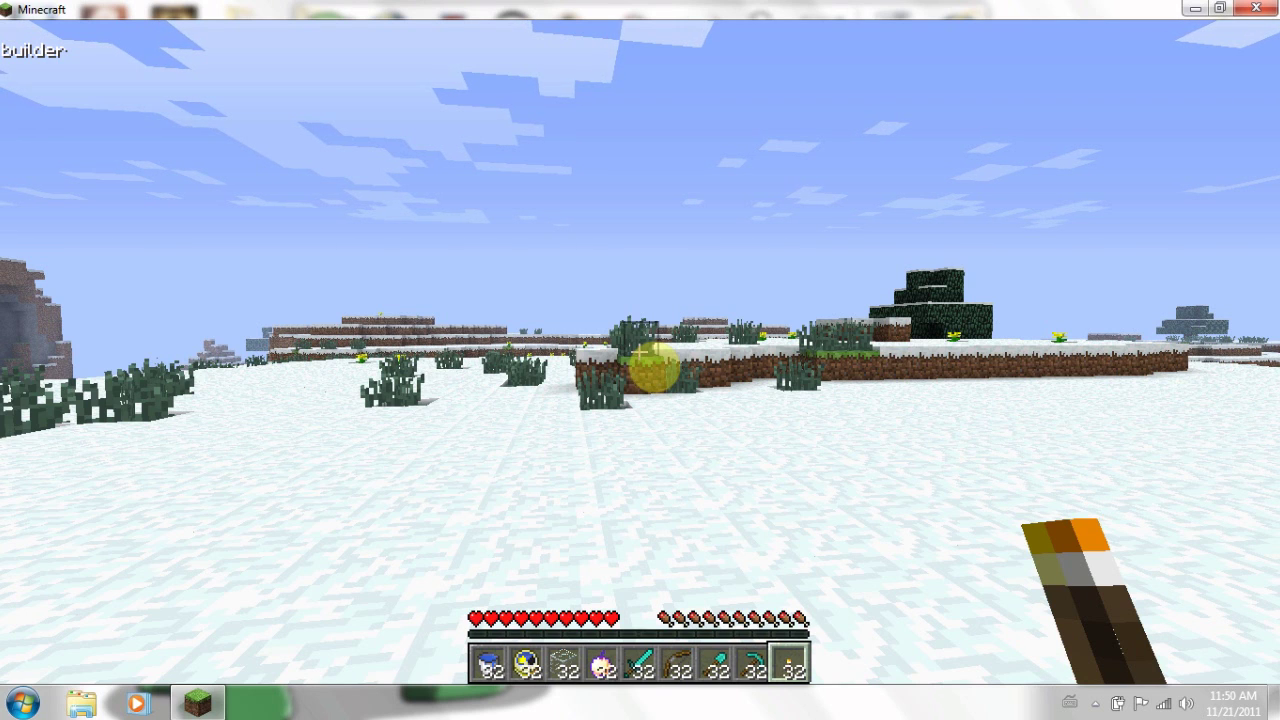
Walk forward across the snow and move the glass and golden apple stacks from the hotbar into the inventory storage.
key("w")
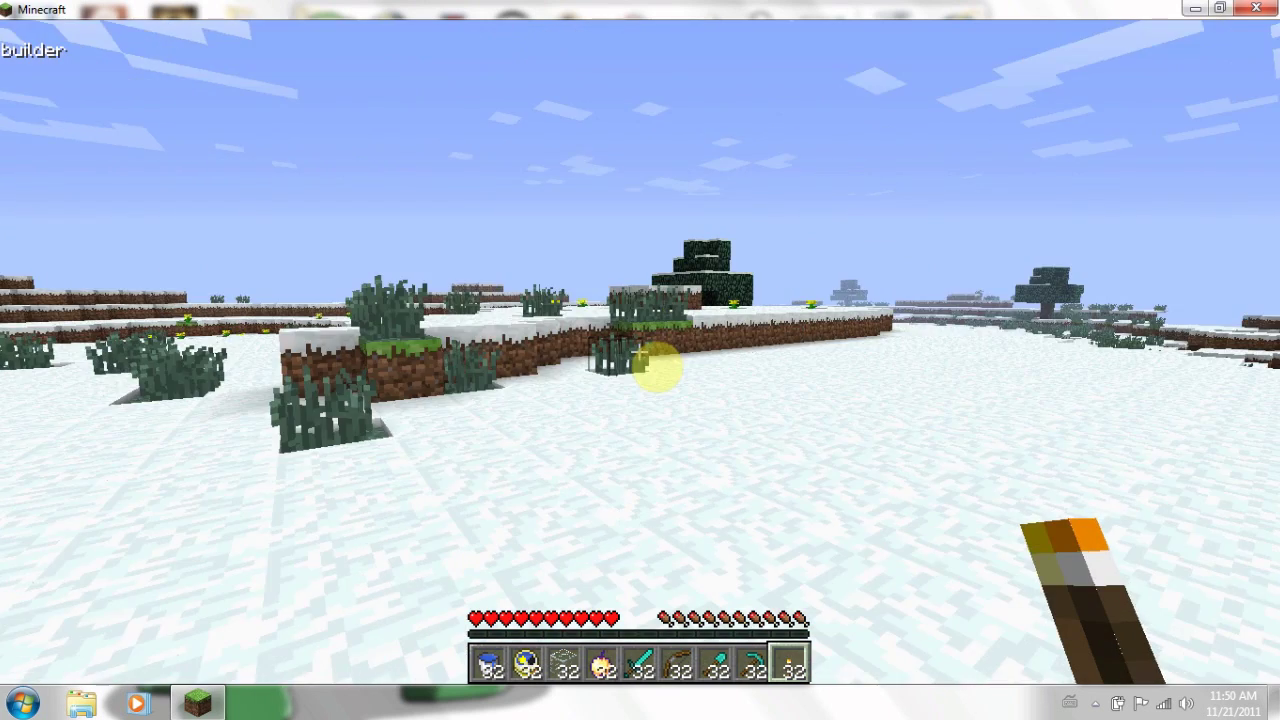
key("e")
left_click(570, 478)
left_click(570, 437)
left_click(604, 478)
left_click(604, 437)
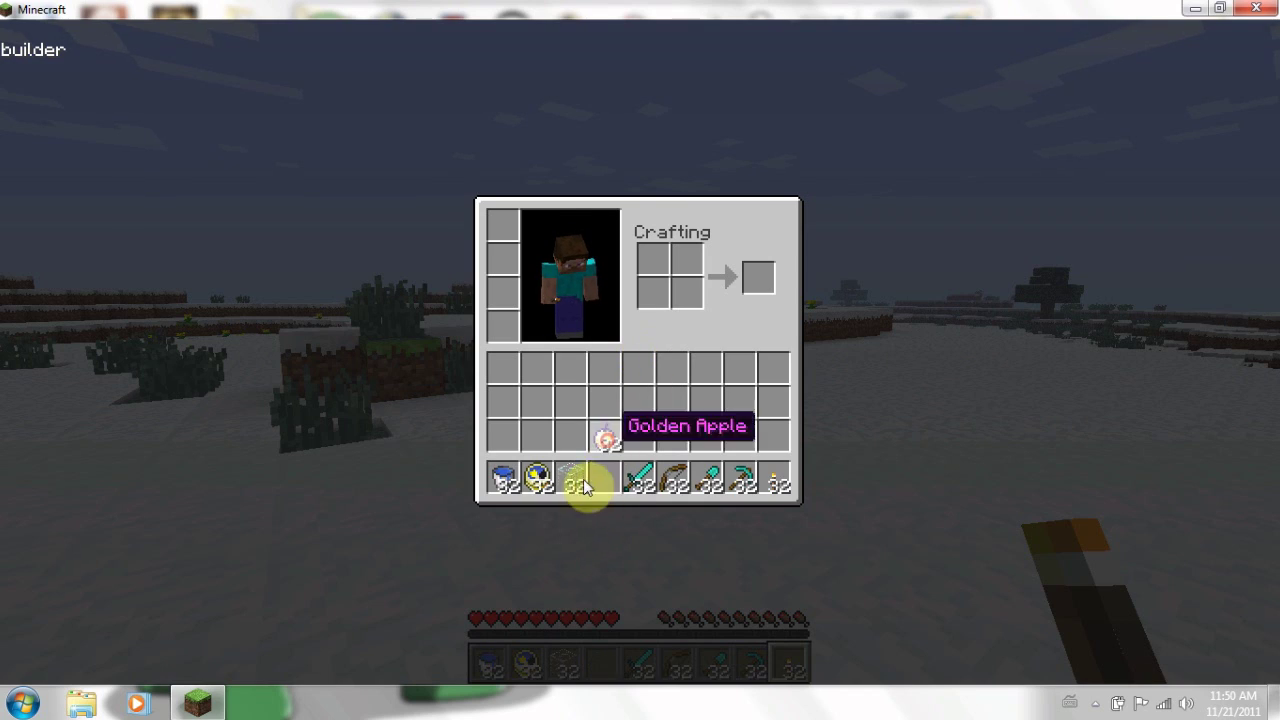
key("e")
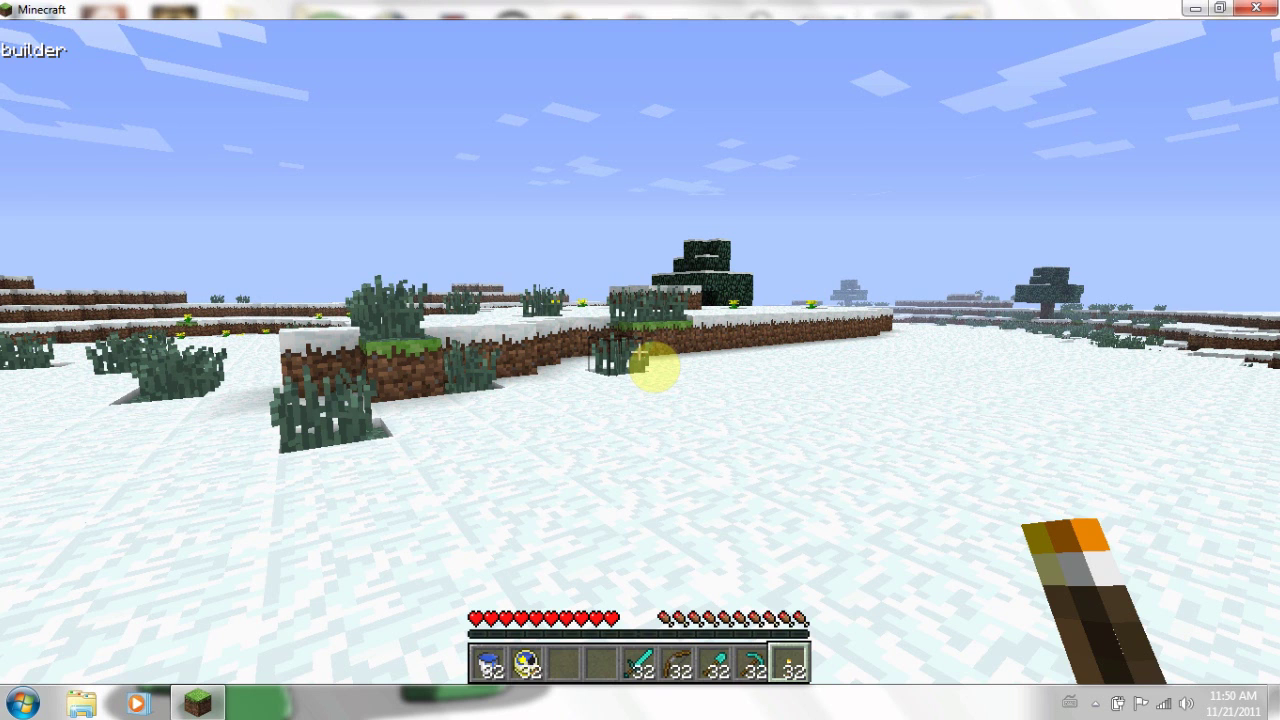
Change to the tool set with arrows and compass, and move the golden apples and diamond swords into the inventory storage.
scroll(652, 368, "up", 1)
key("e")
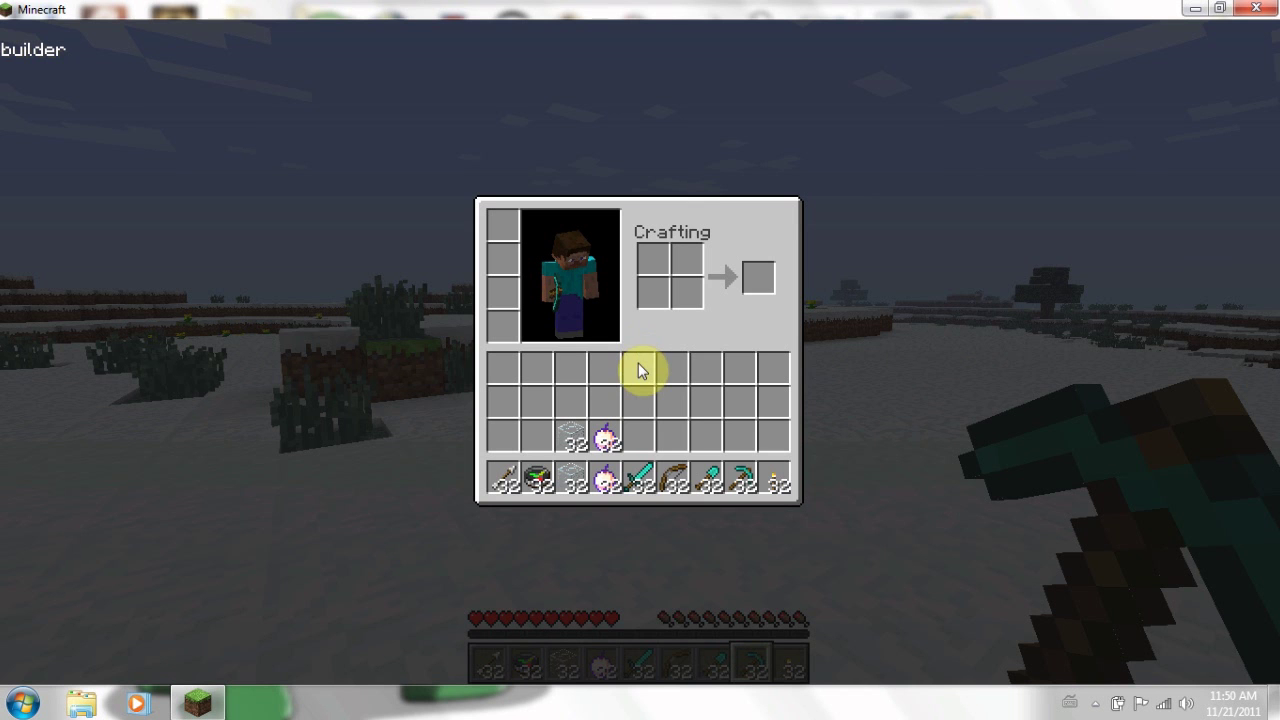
left_click(630, 478)
left_click(638, 437)
key("e")
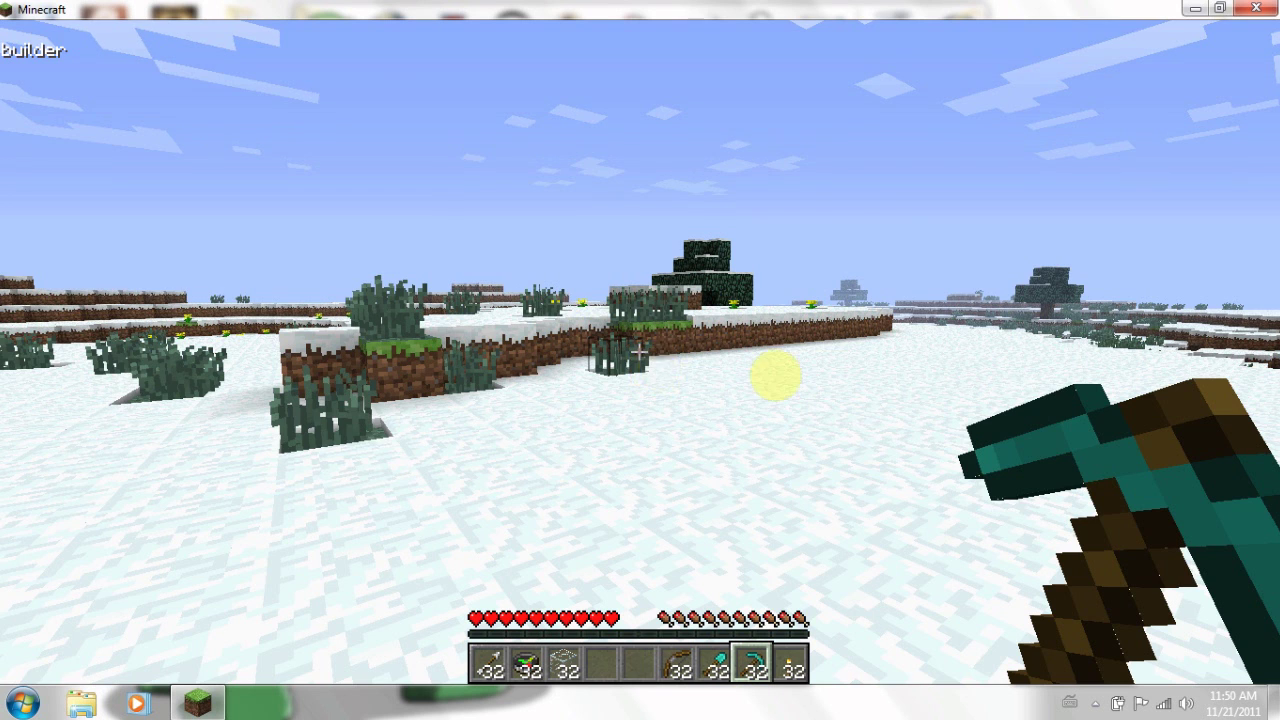
Select the empty hotbar slot in front of the bow and walk across the snow to the slope above the lake.
scroll(652, 368, "up", 2)
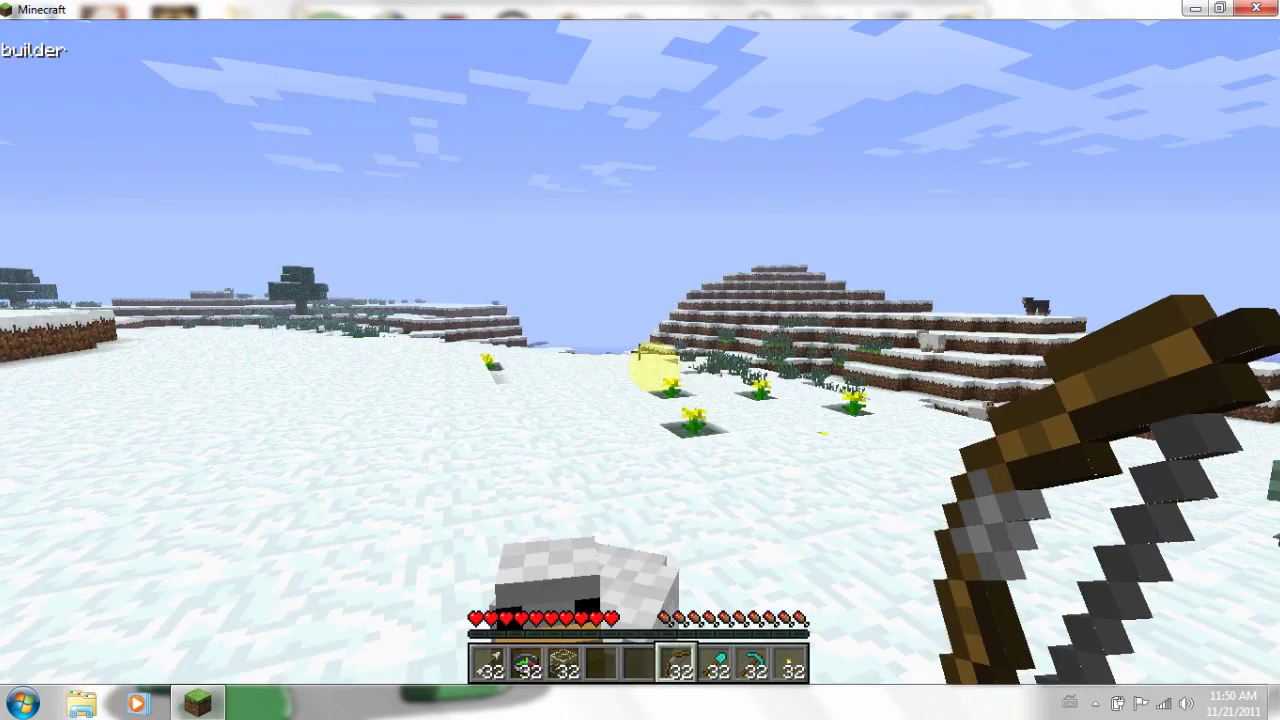
scroll(652, 368, "up", 1)
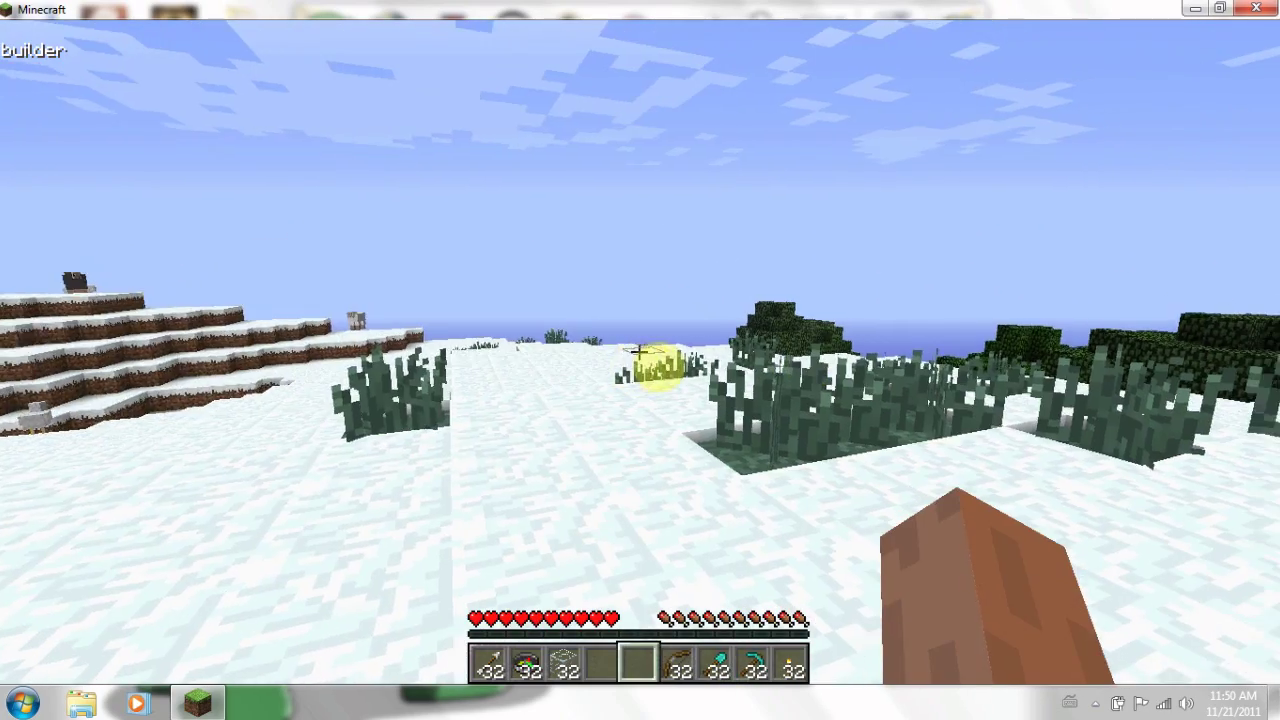
key("w")
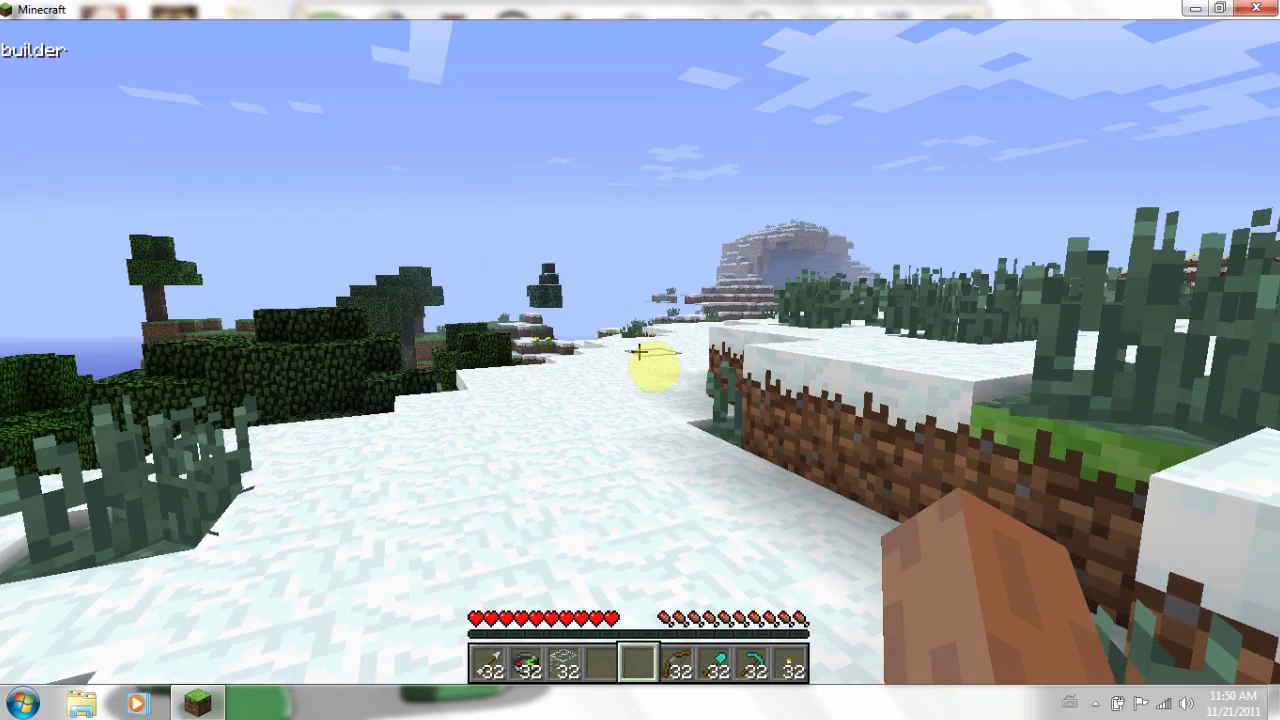
key("w")
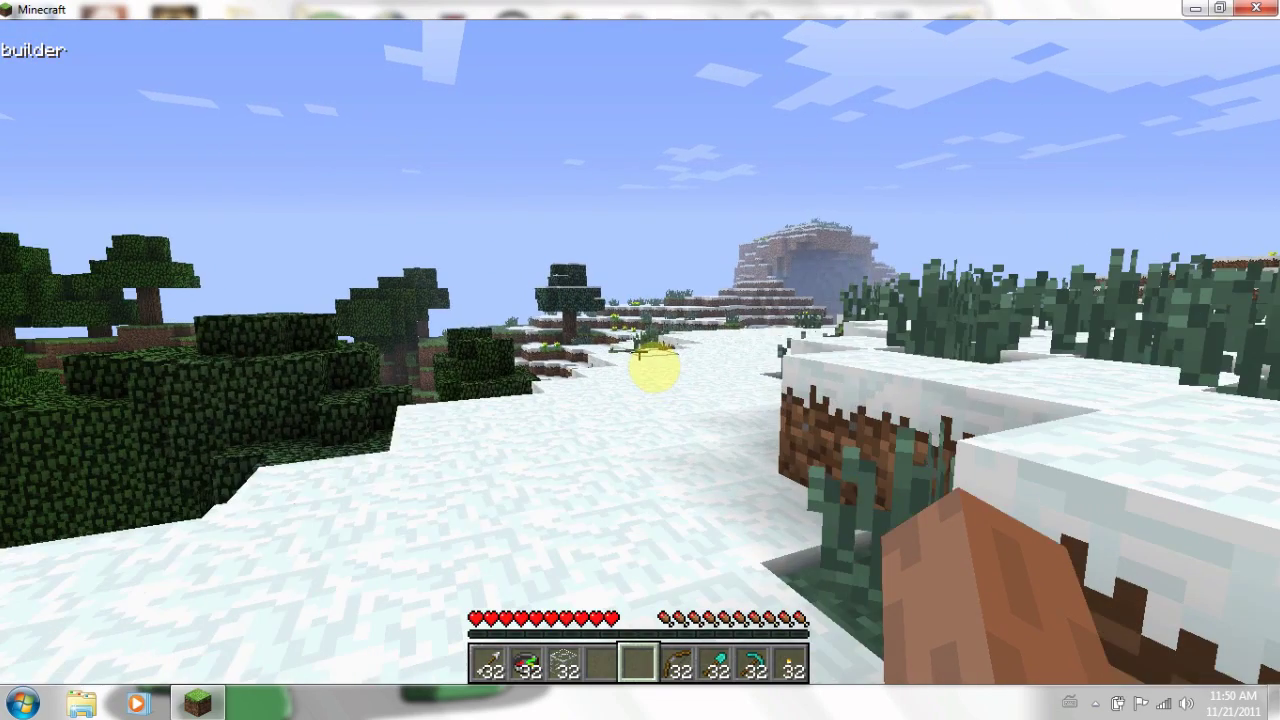
key("w")
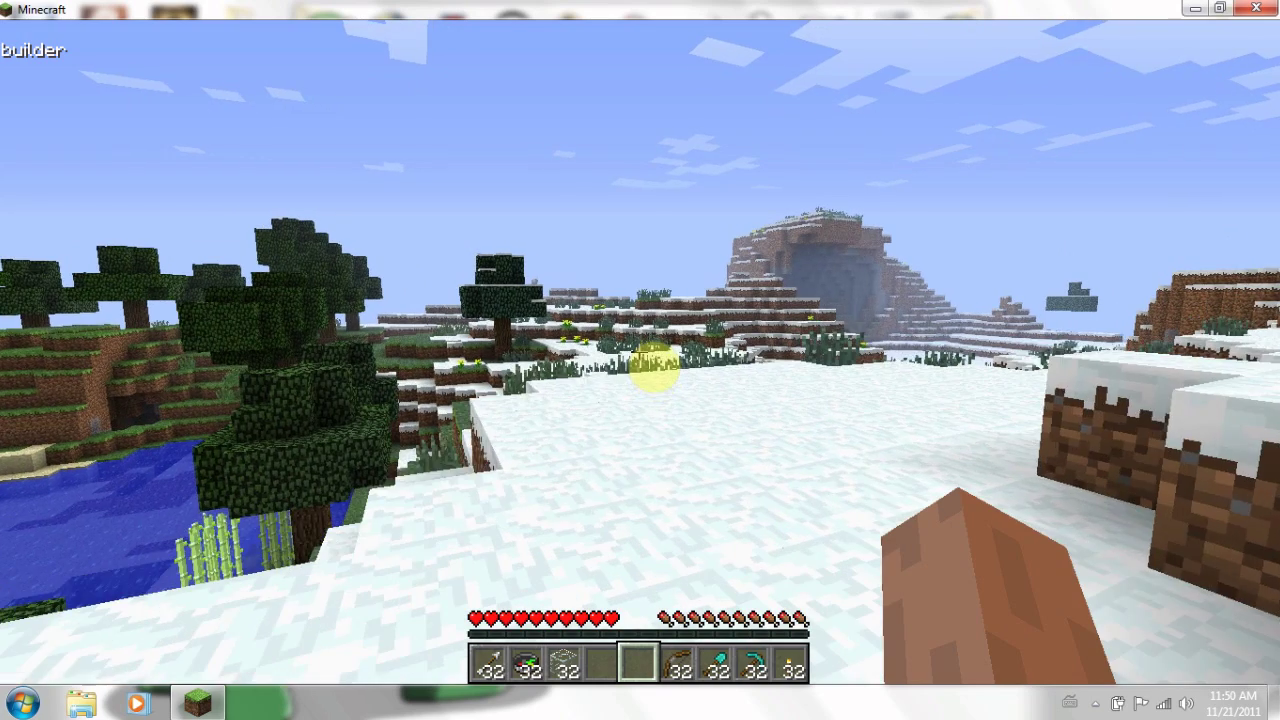
key("w")
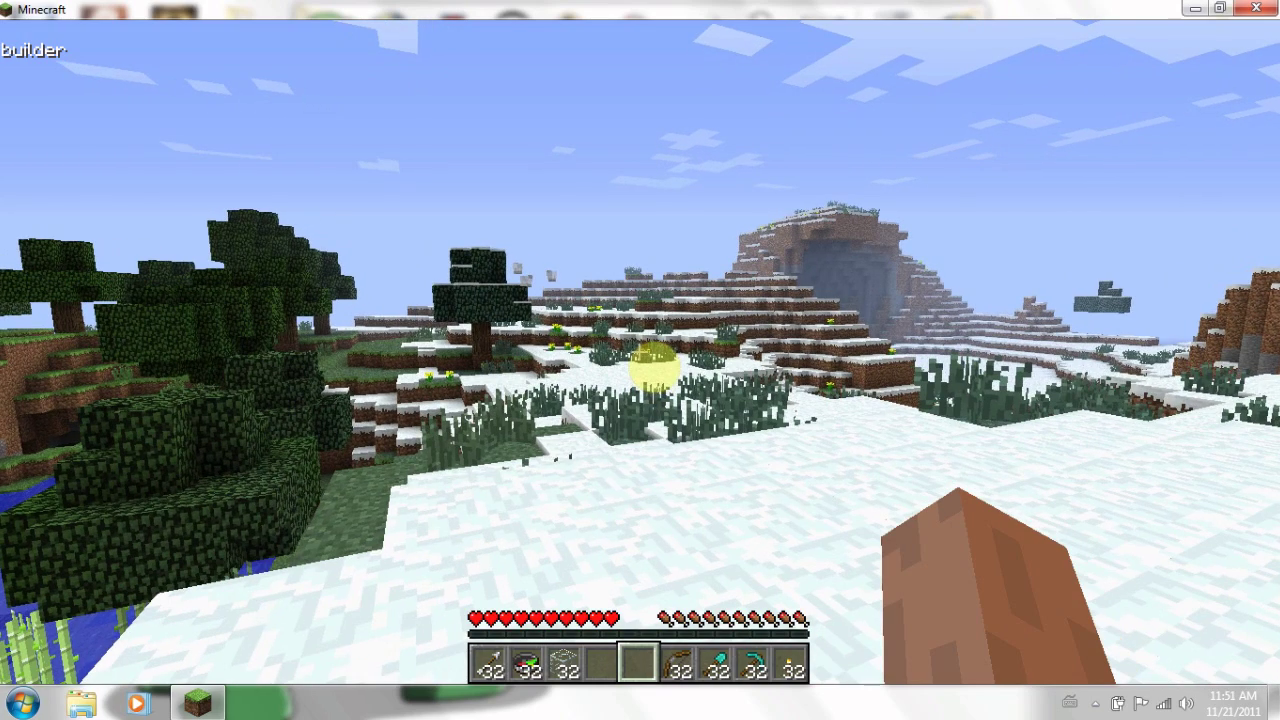
Turn on the fly mod and fly over the snowy terraces towards the valley with the red flowers.
key("f")
key("w")
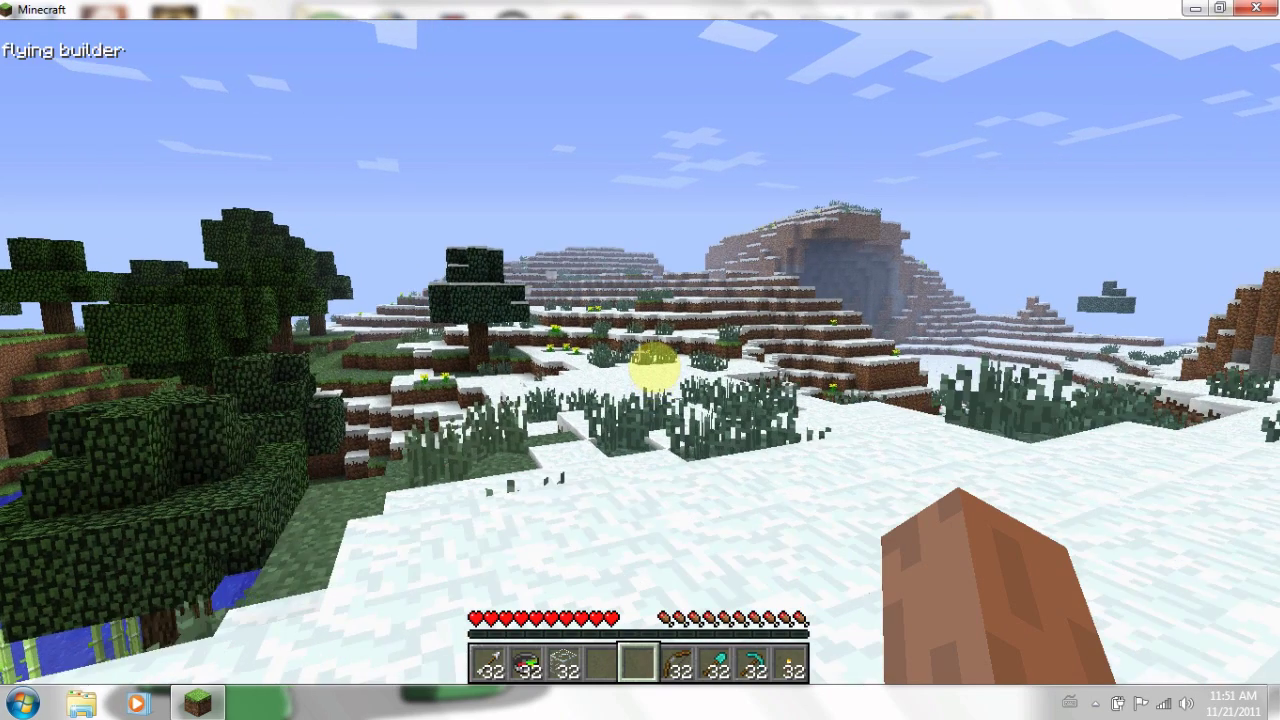
key("w")
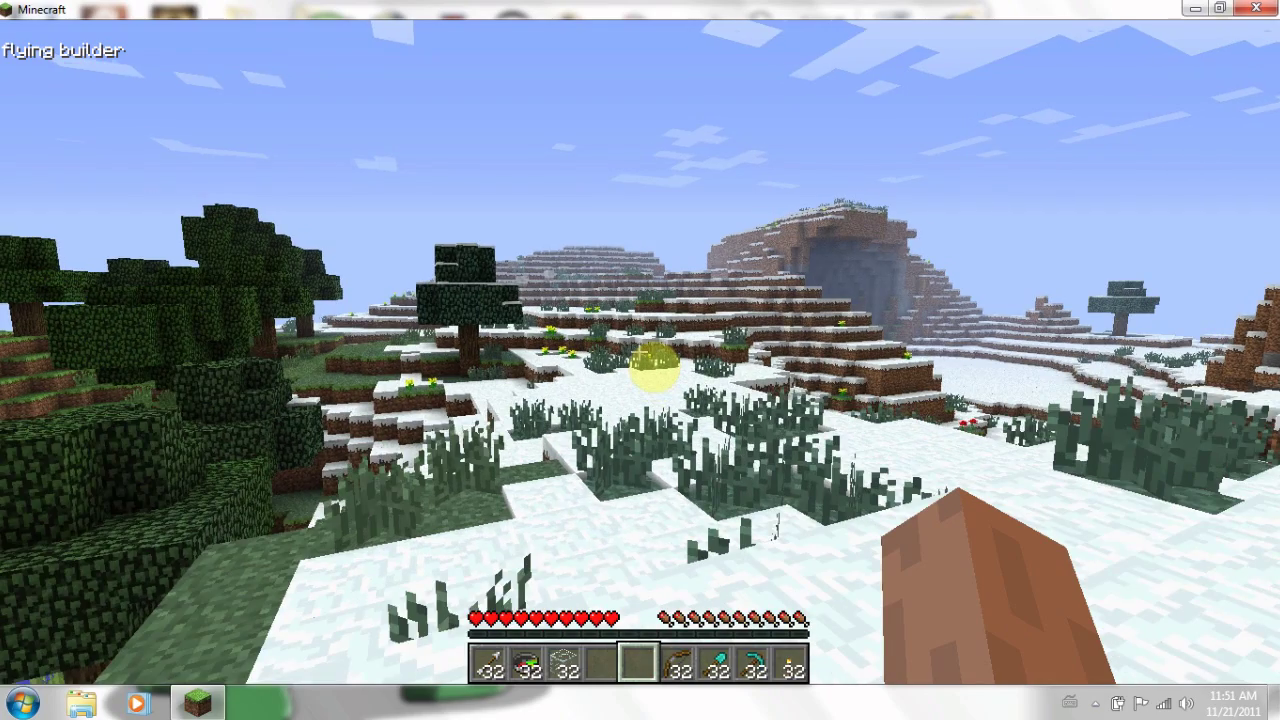
key("w")
key("w")
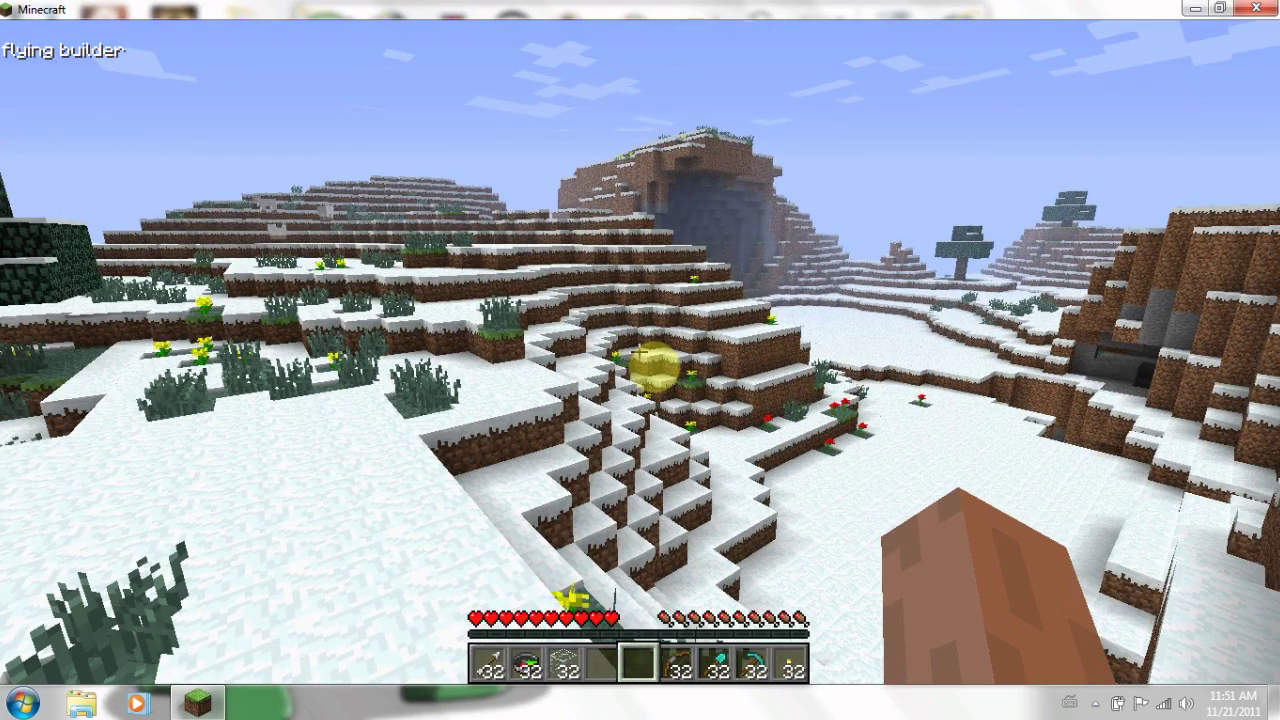
key("w")
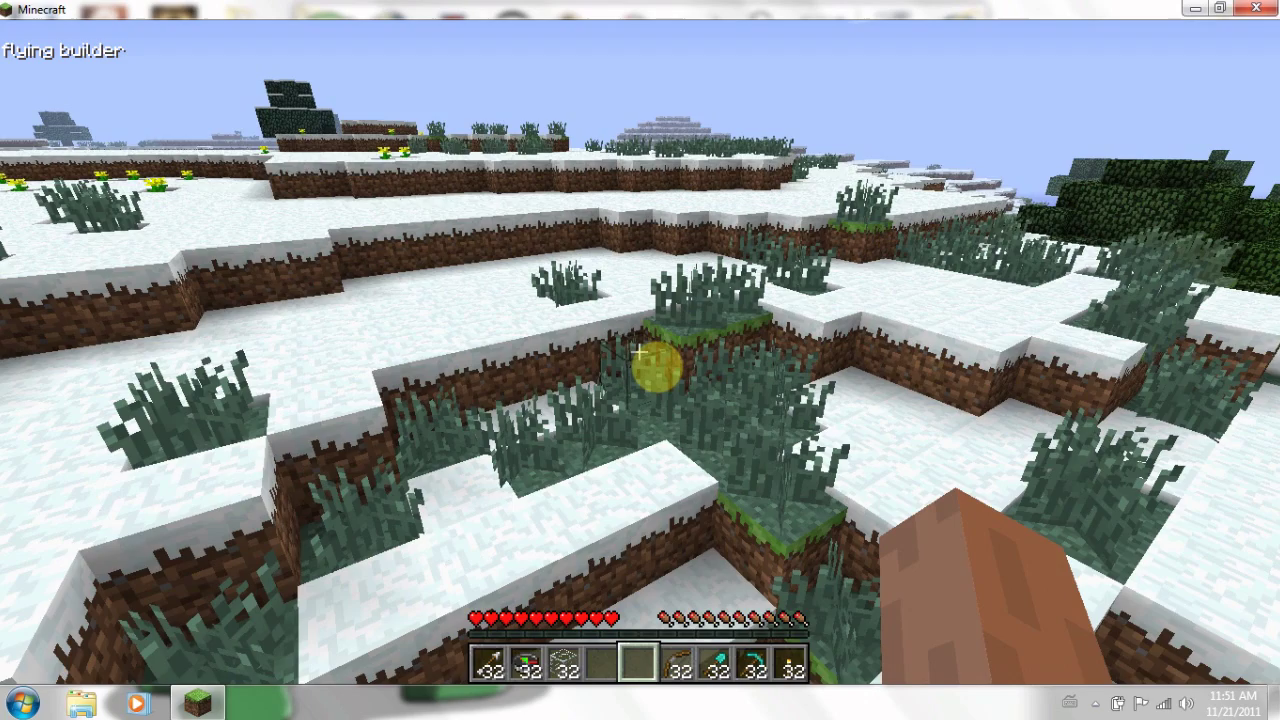
key("w")
key("w")
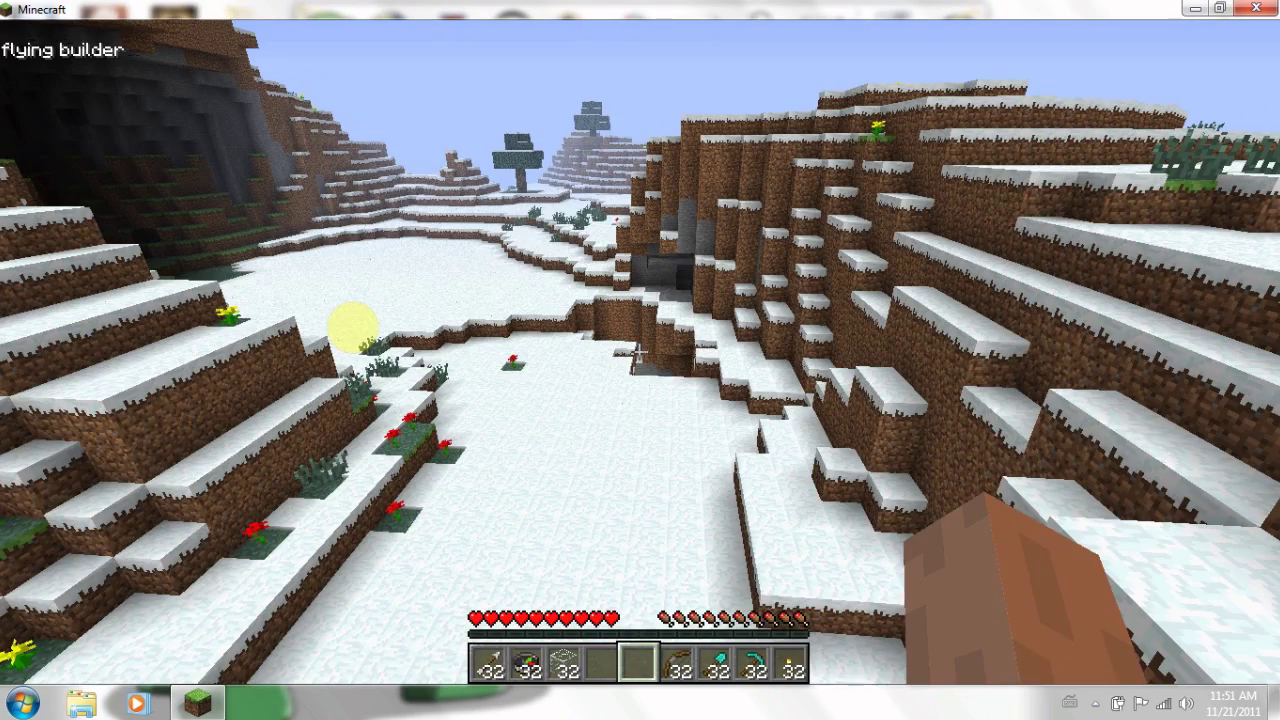
Turn off builder mode and flying mode, dropping the player to the snowy valley floor.
key("w")
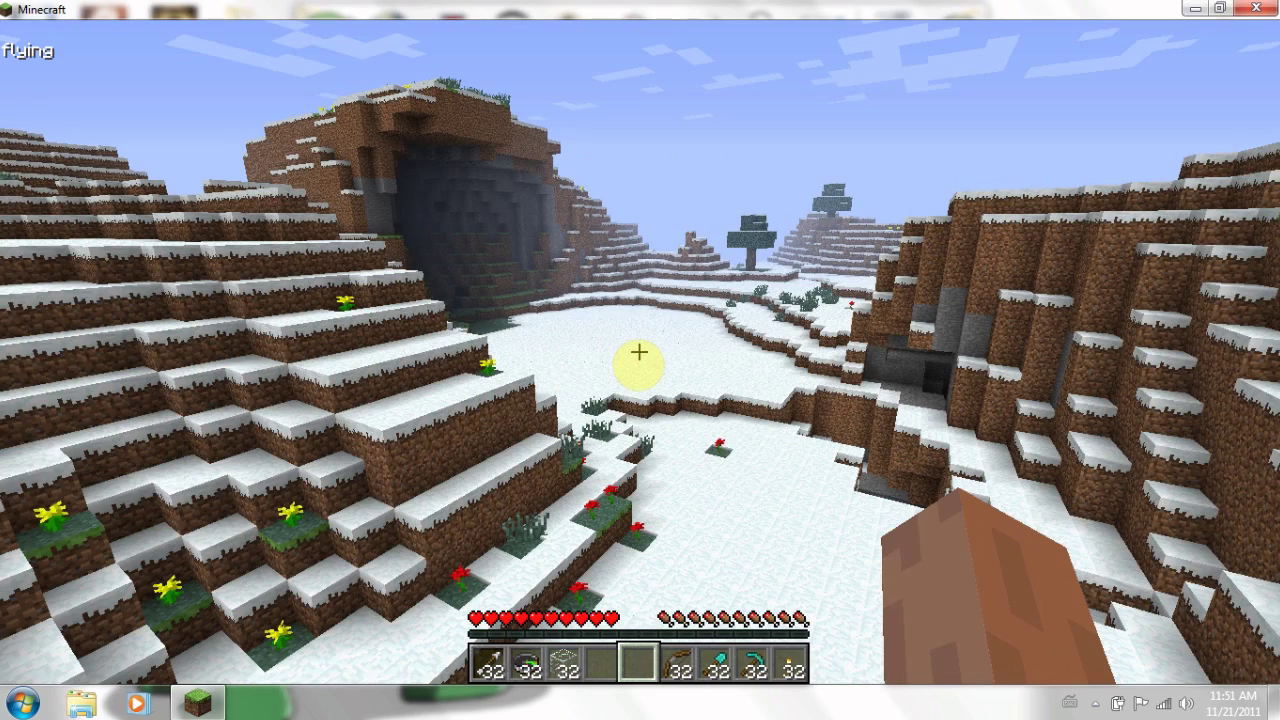
key("w")
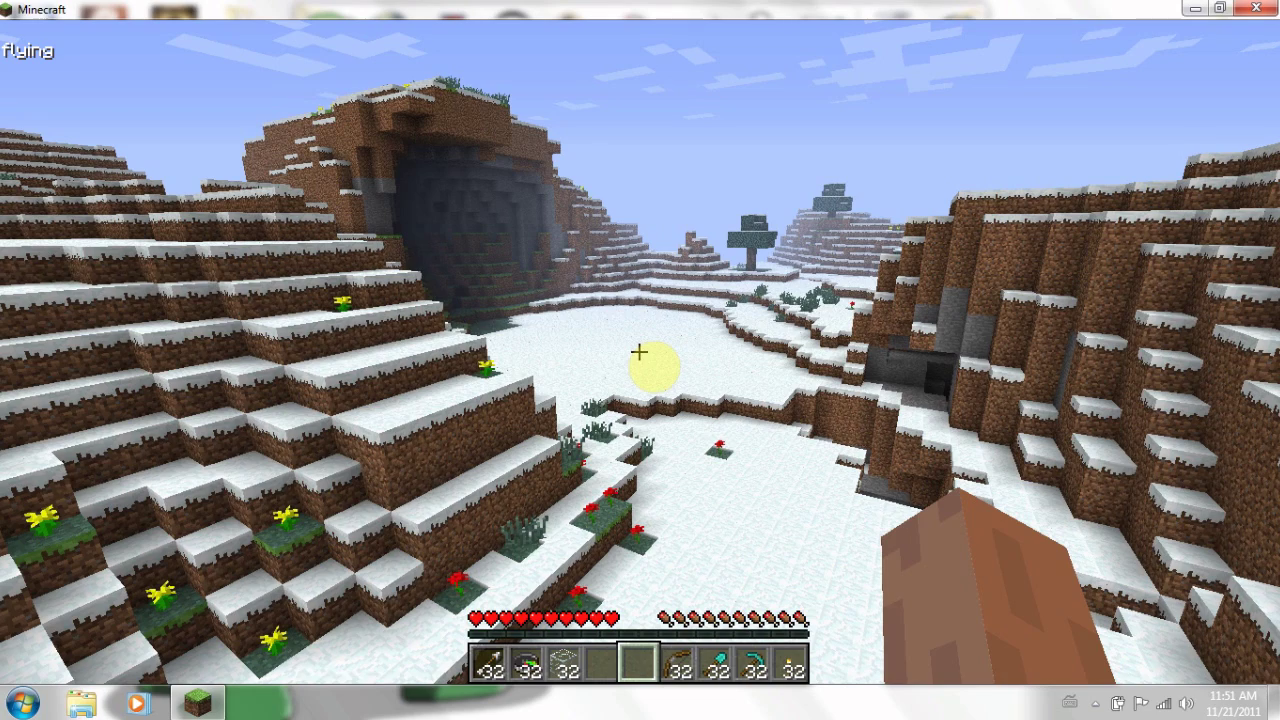
key("f")
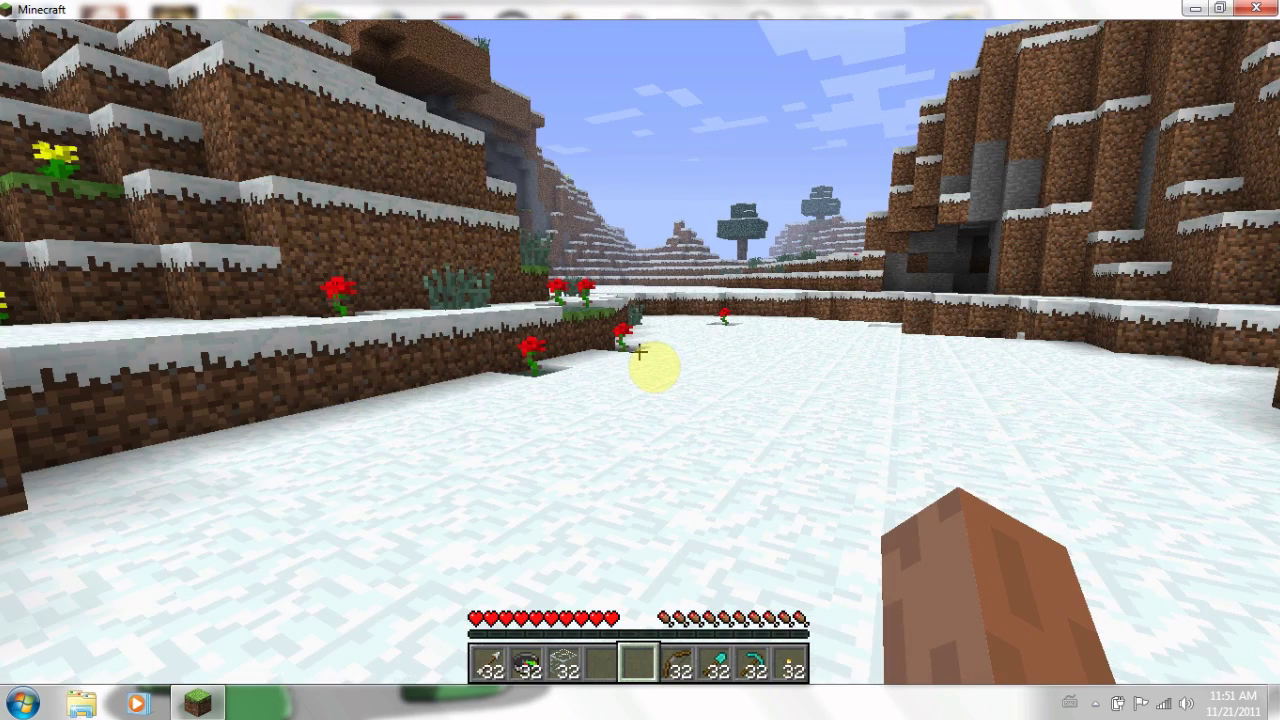
Walk the player through the valley, jump onto the one-block snow ledge, and continue across the snowfield by the large cave.
key("a")
key("w")
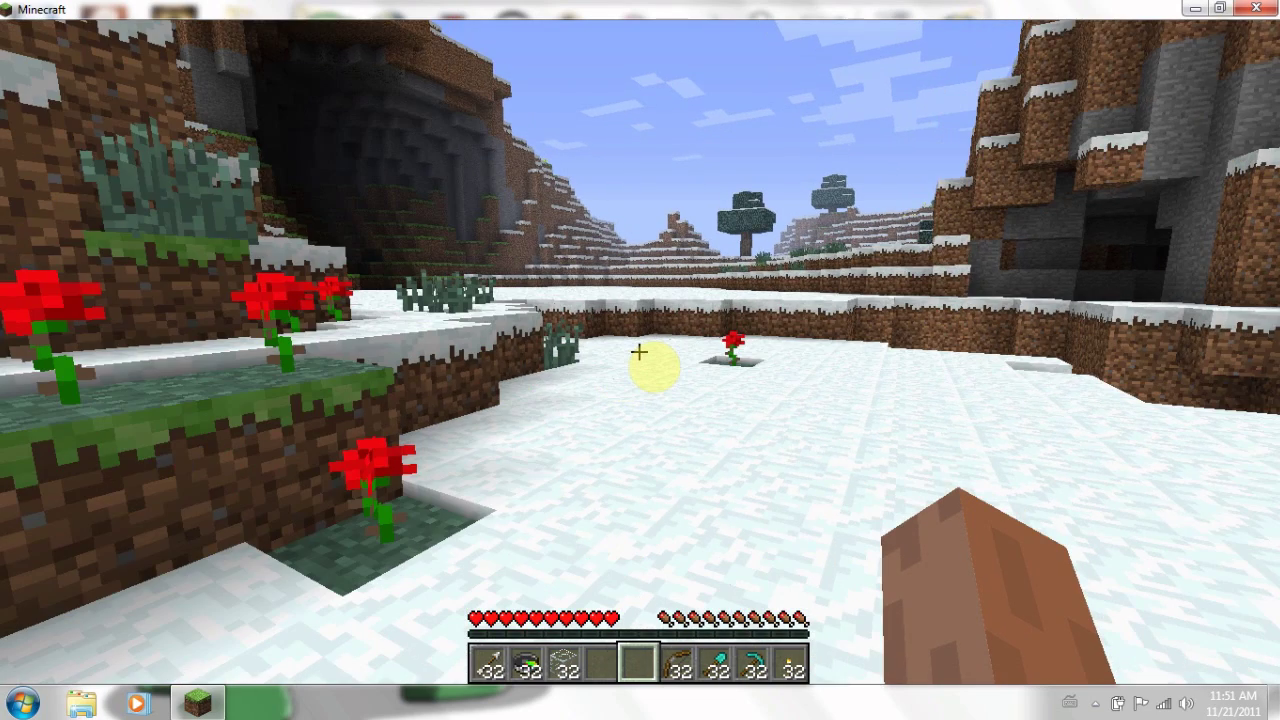
key("w")
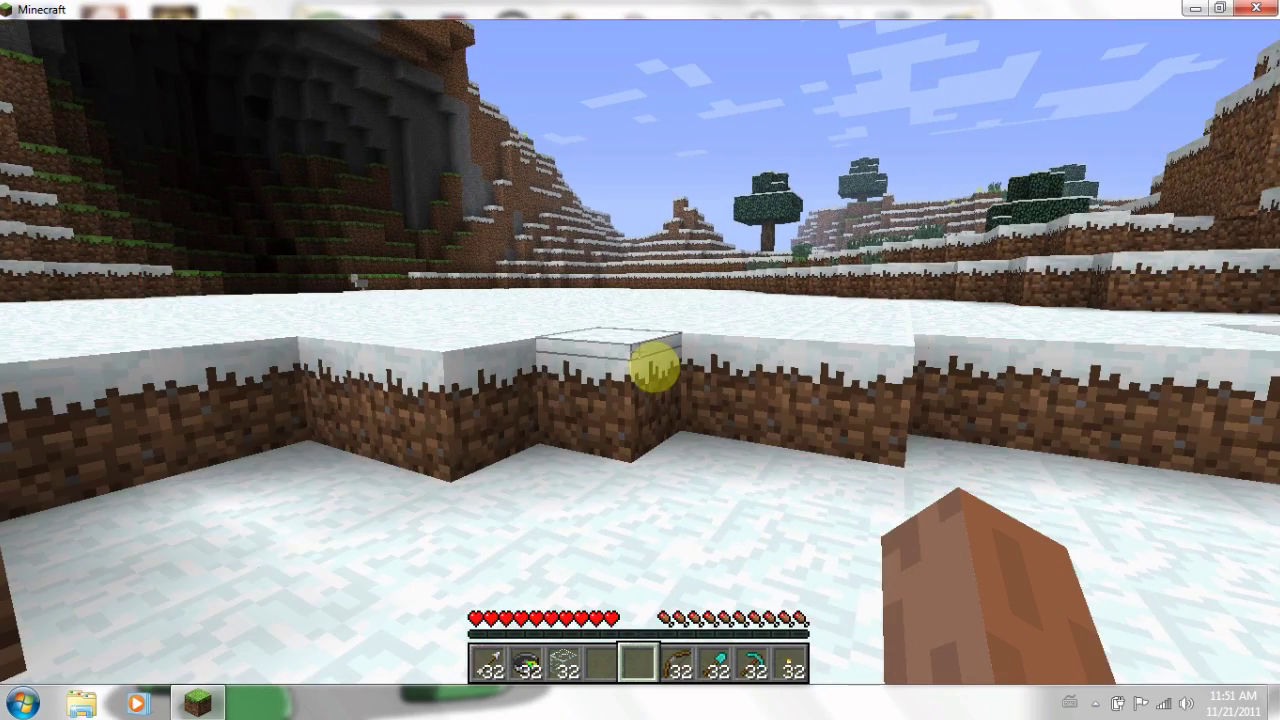
key("space")
key("w")
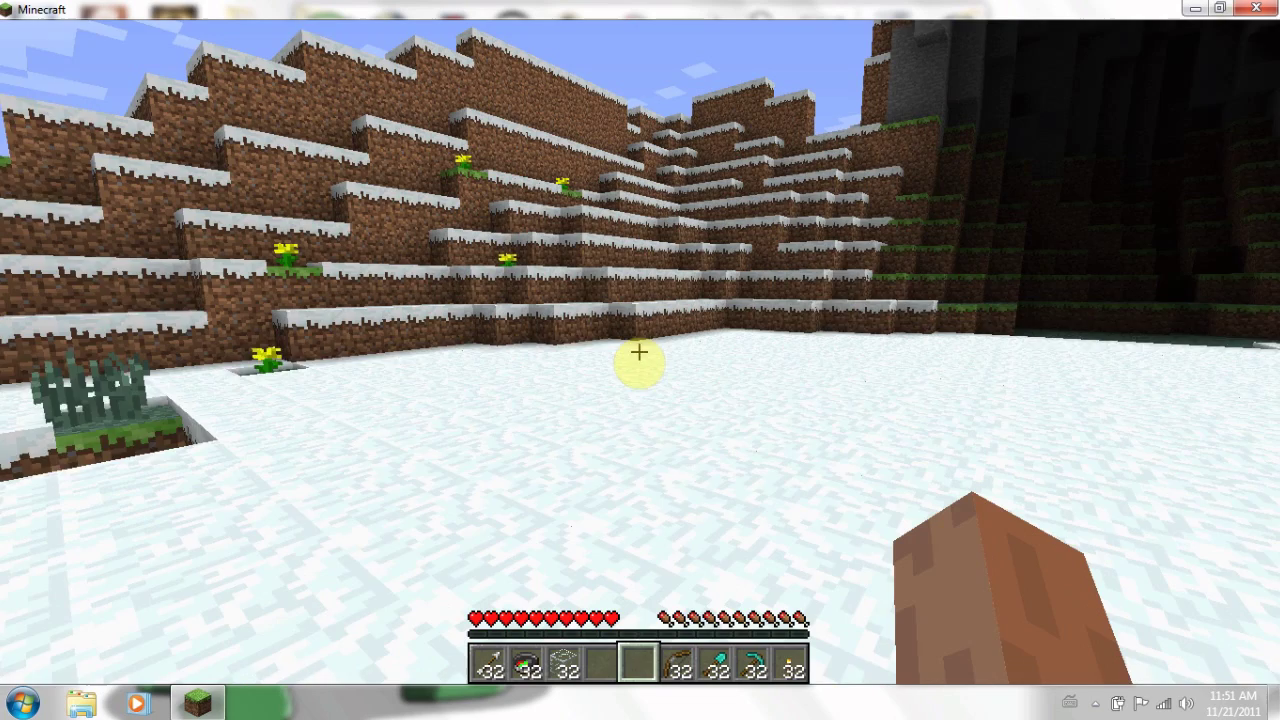
key("w")
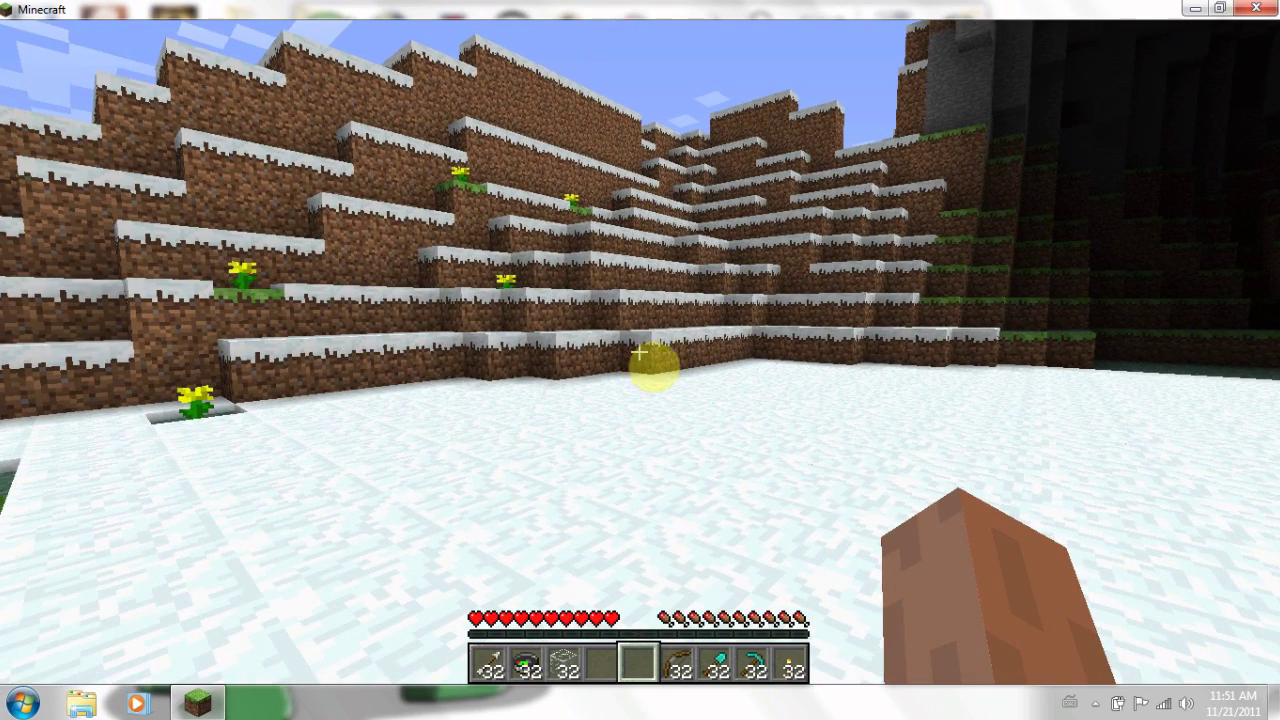
key("w")
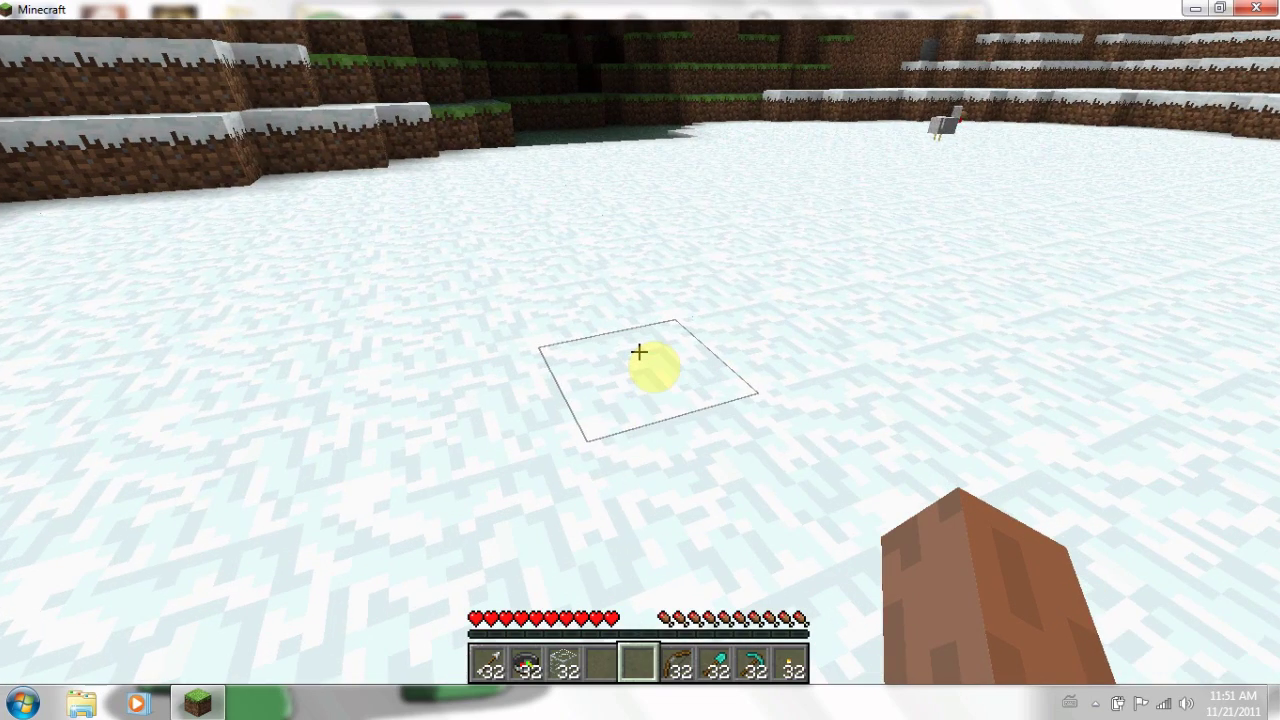
Walk the player across the snowfield and the dark grass patch to the grassy dirt terraces at the cave mouth.
key("a")
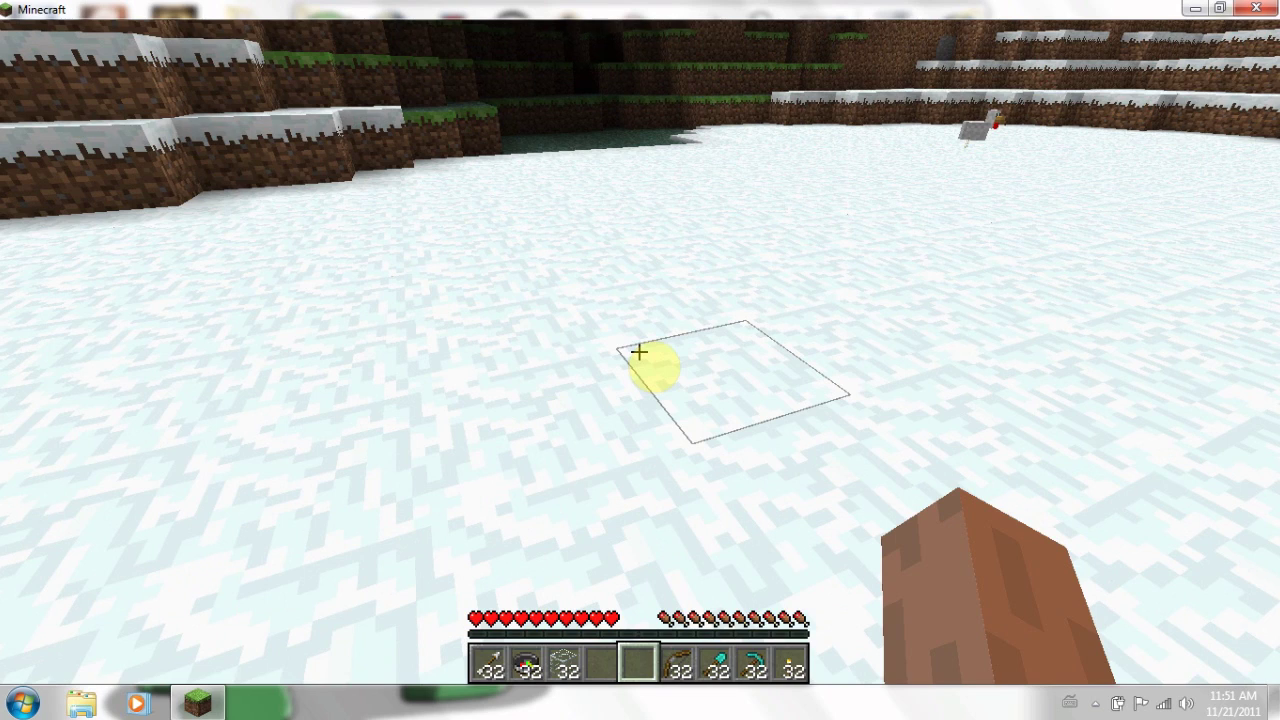
key("w")
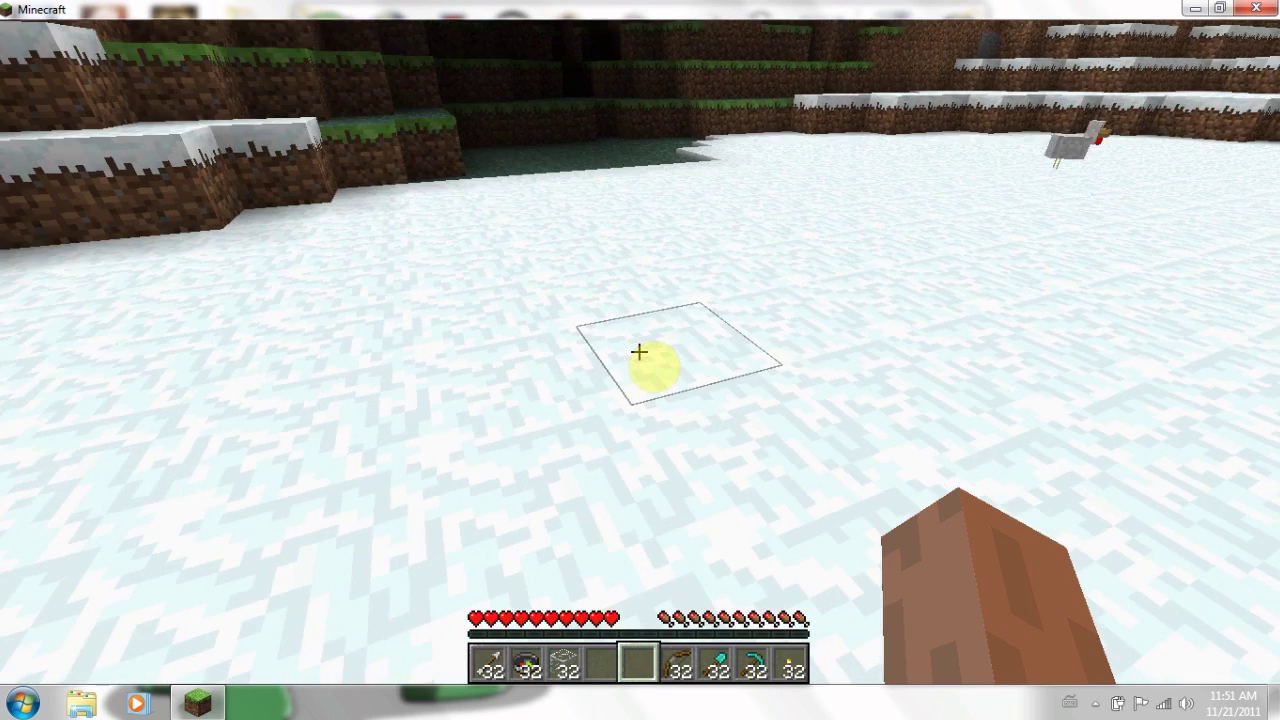
key("w")
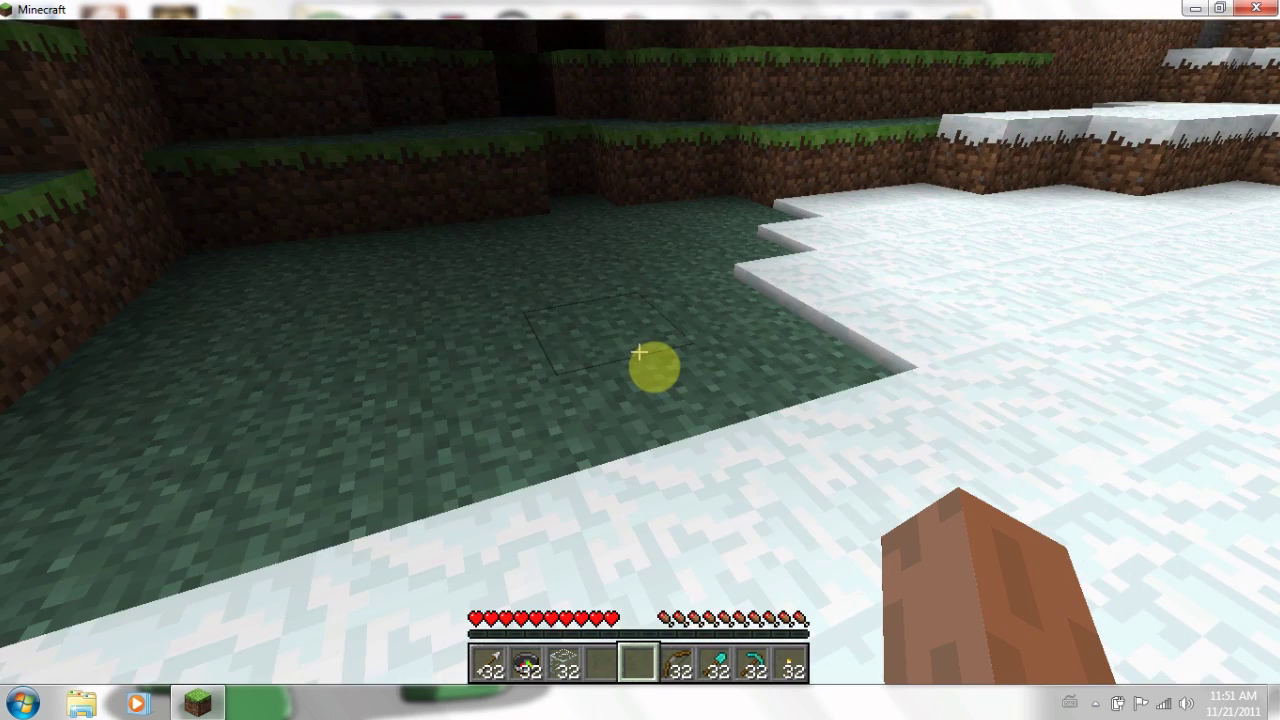
key("w")
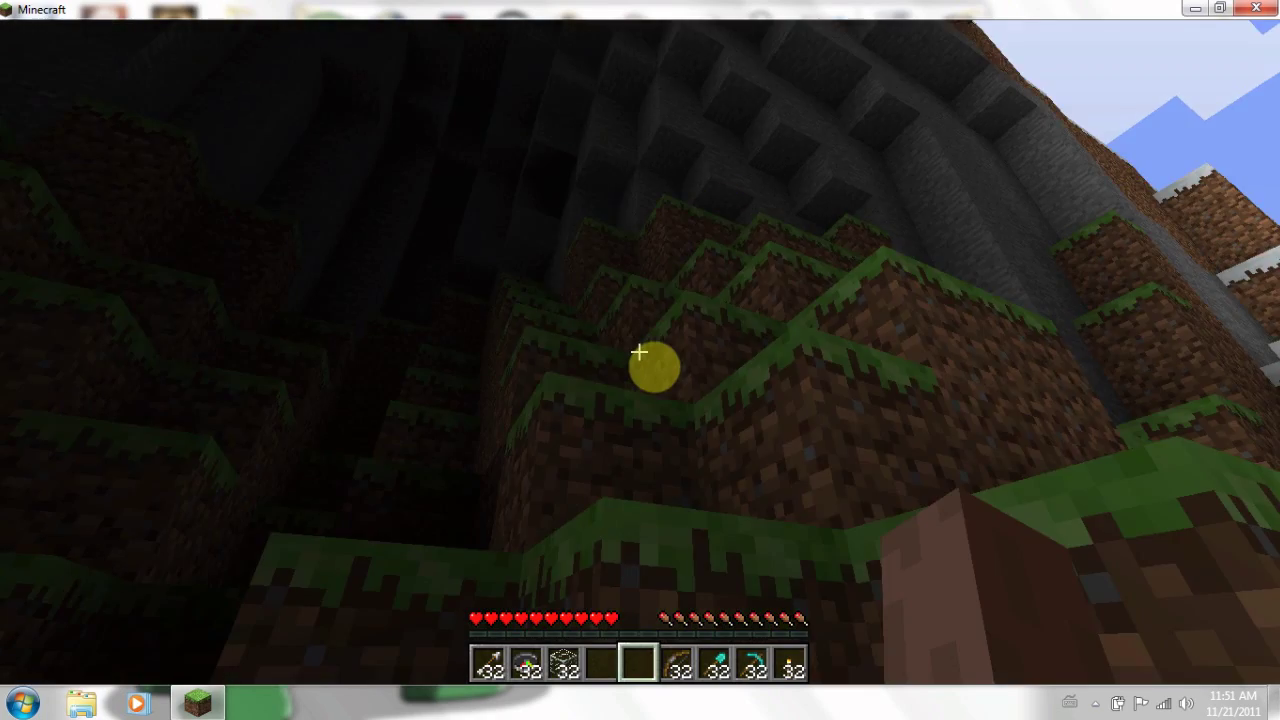
Turn away from the cave and walk along its grassy edge and over the snow to the ledge beside the nearest tree.
key("w")
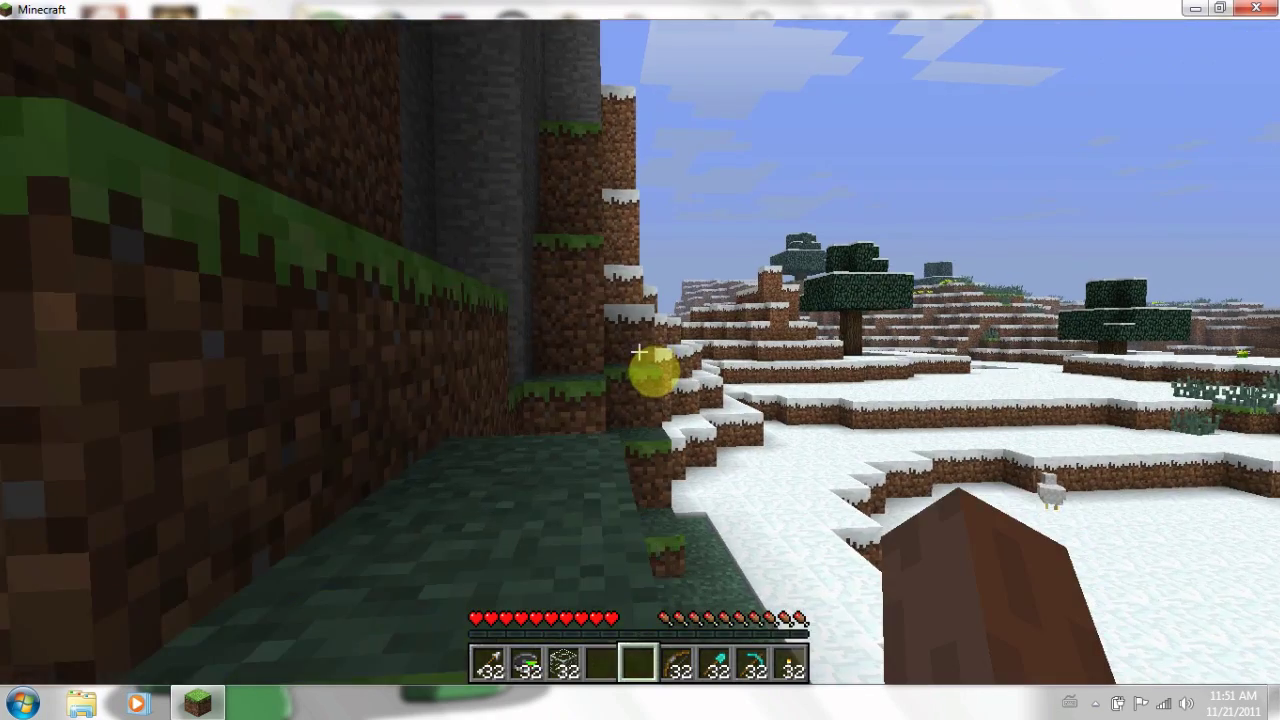
key("w")
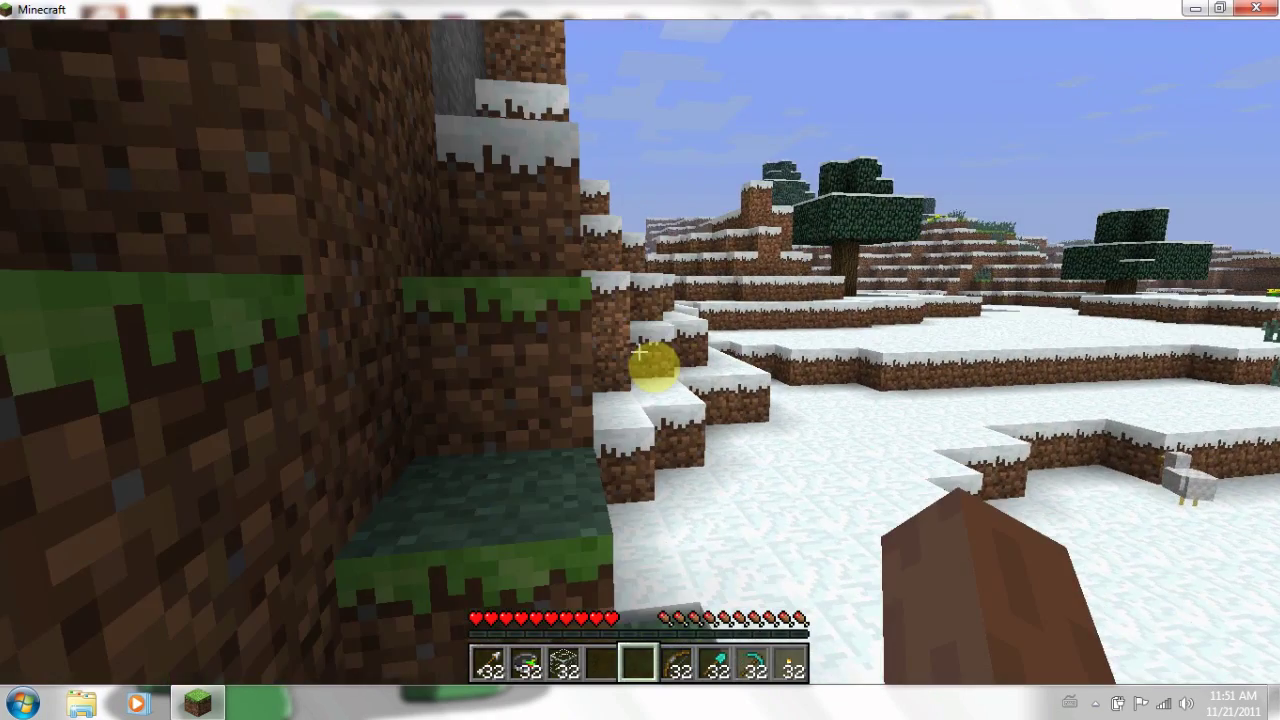
key("w")
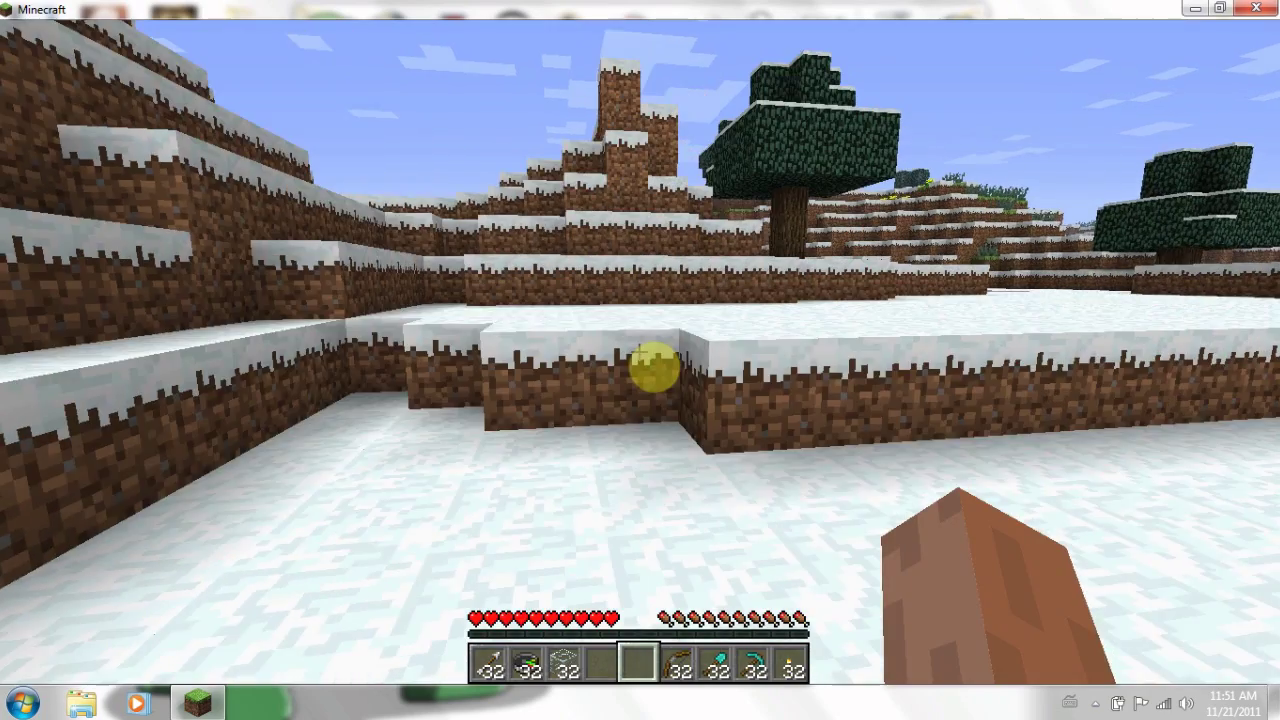
key("w")
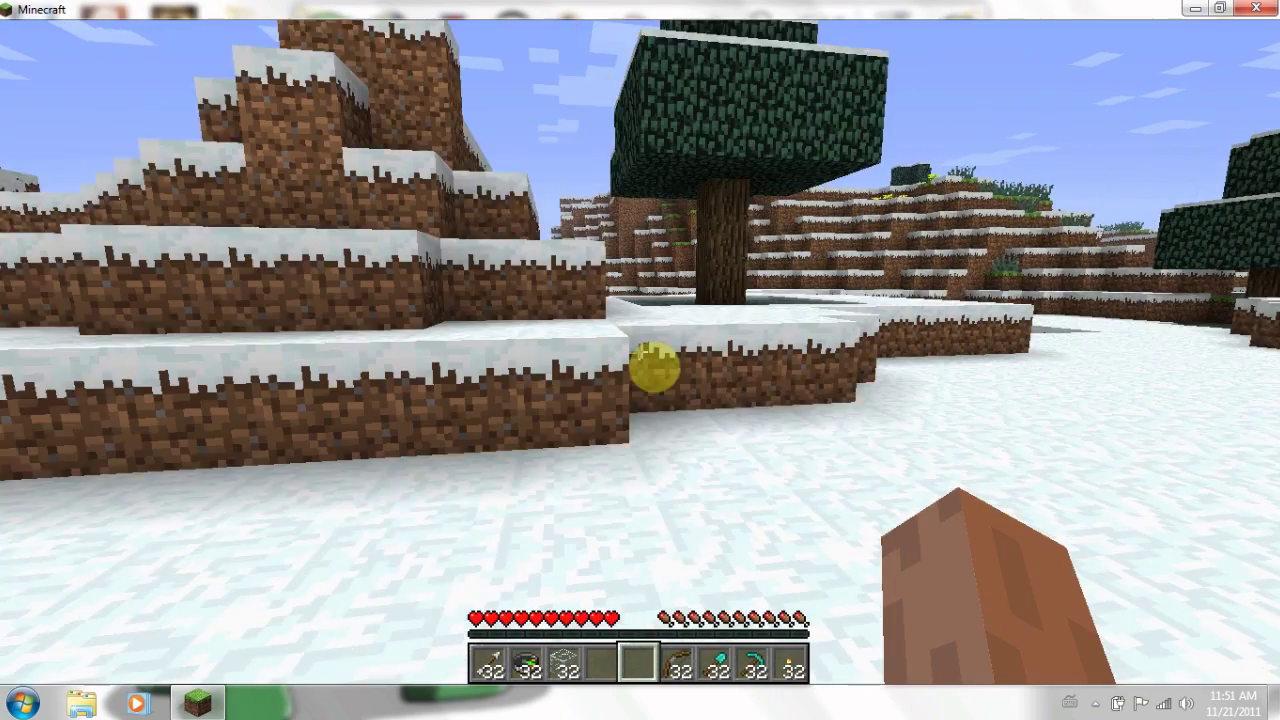
key("w")
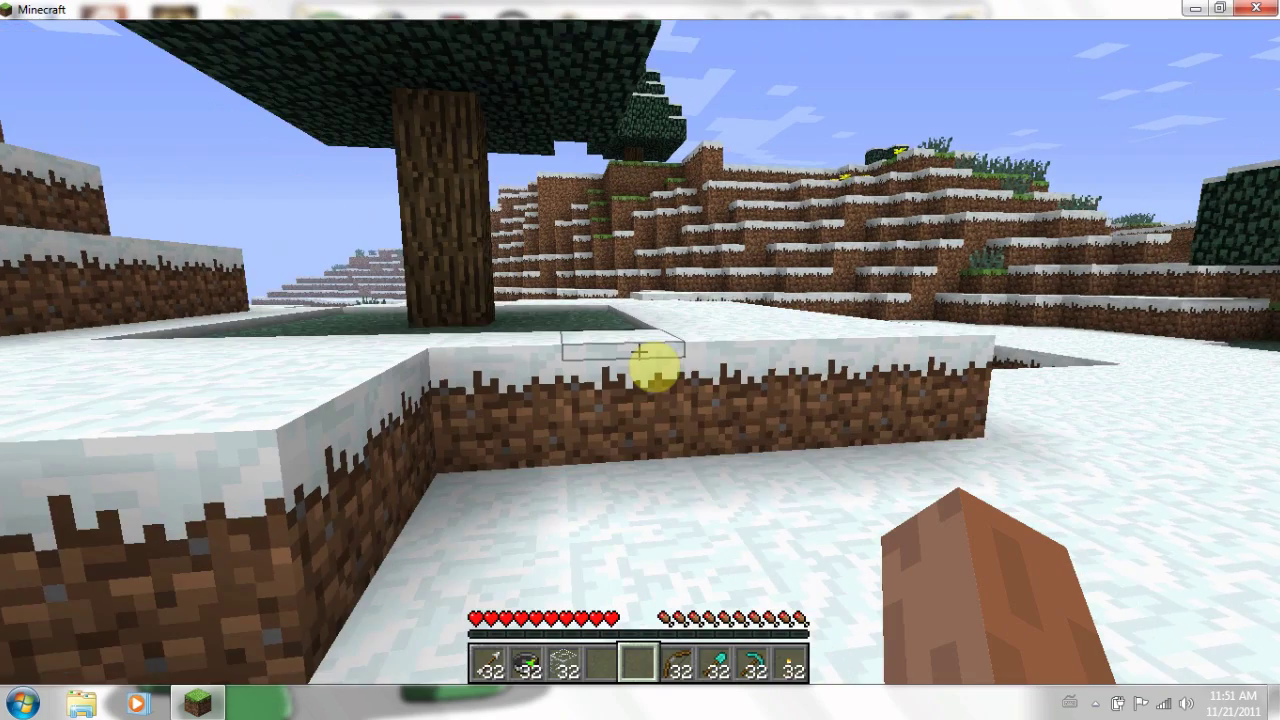
Jump onto the snow ledge, pass the tree trunk, and walk across the open snow towards the terraced hill.
key("w")
key("space")
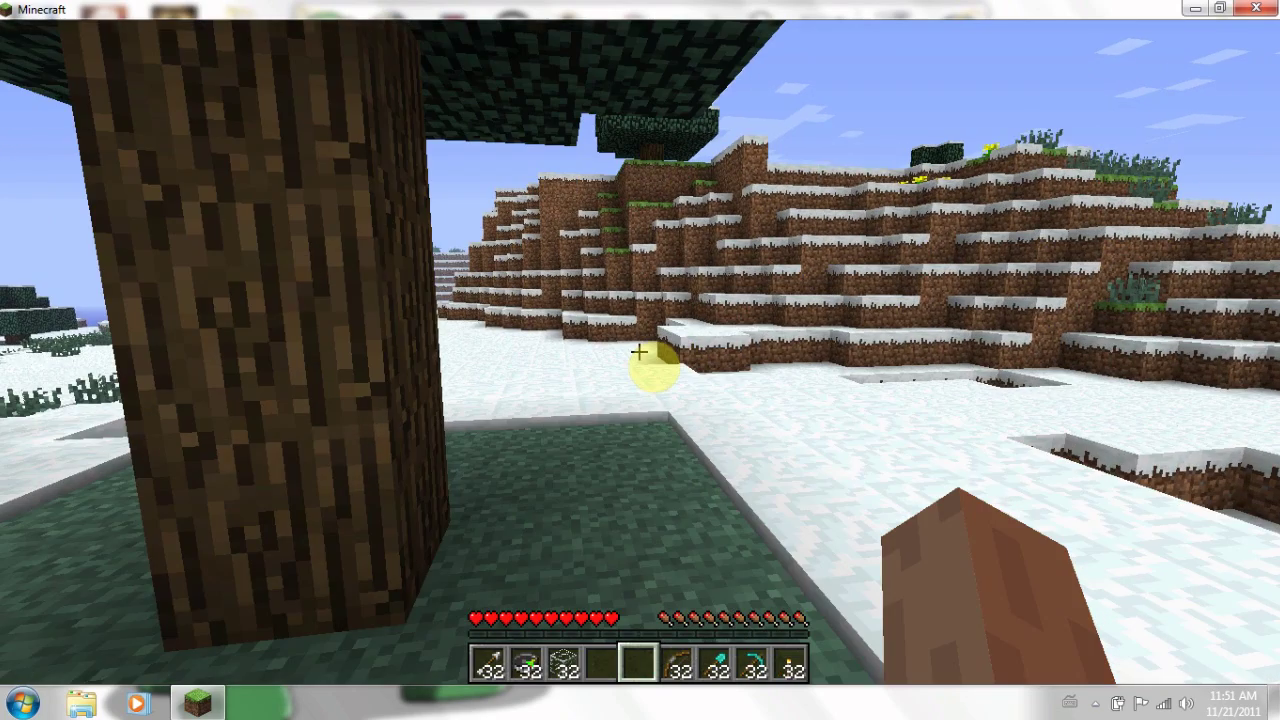
key("w")
key("w")
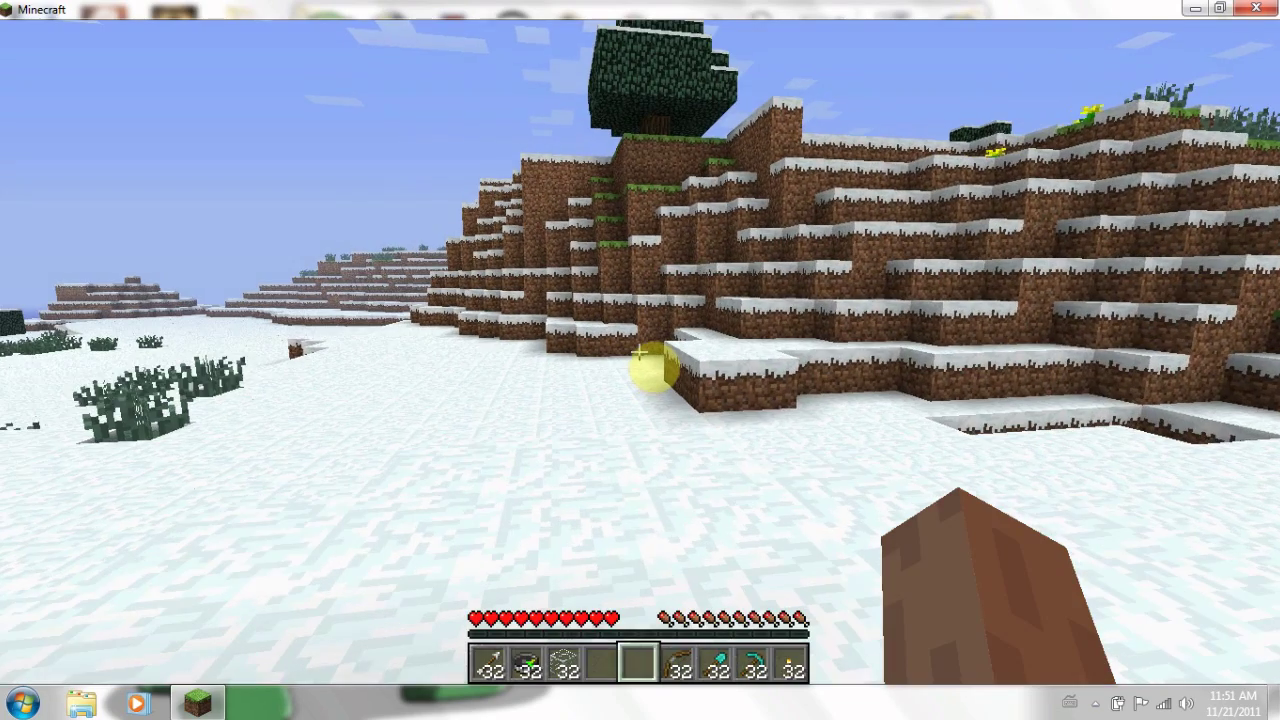